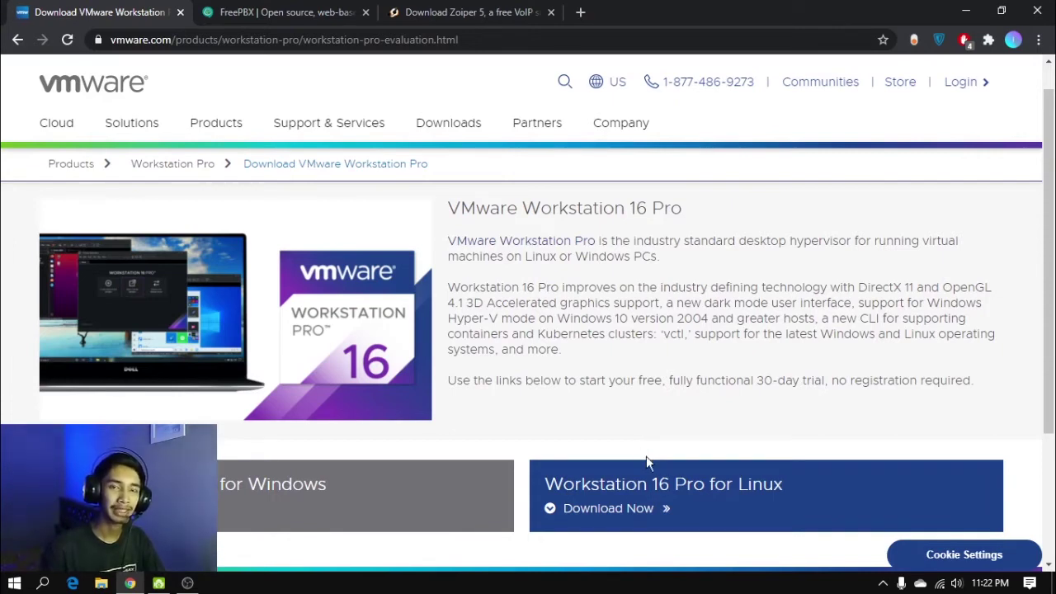
Switch to the FreePBX website tab and scroll through its homepage
click(319, 14)
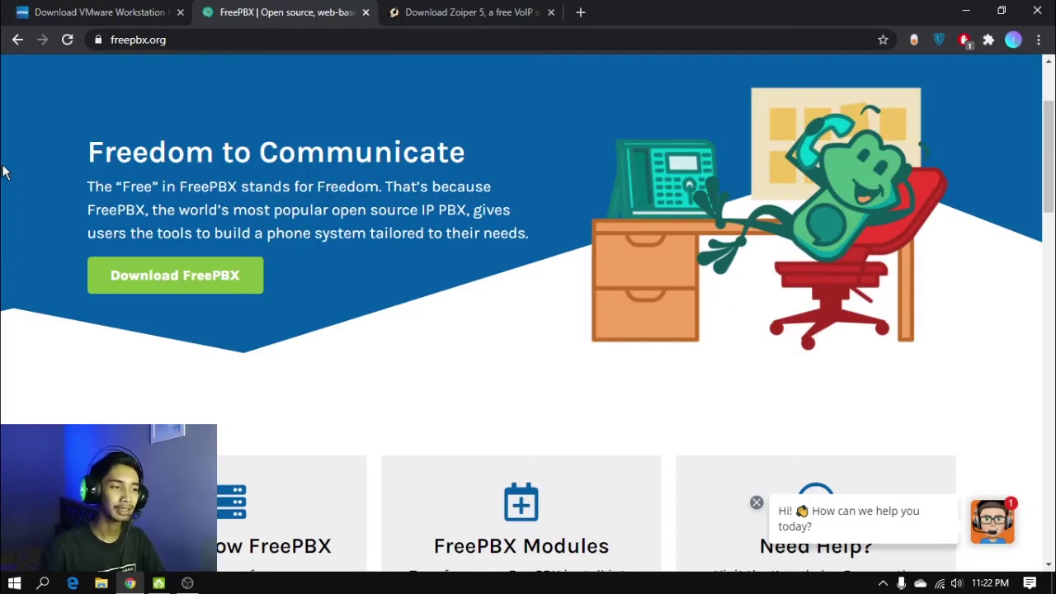
scroll(41, 144, up, 2)
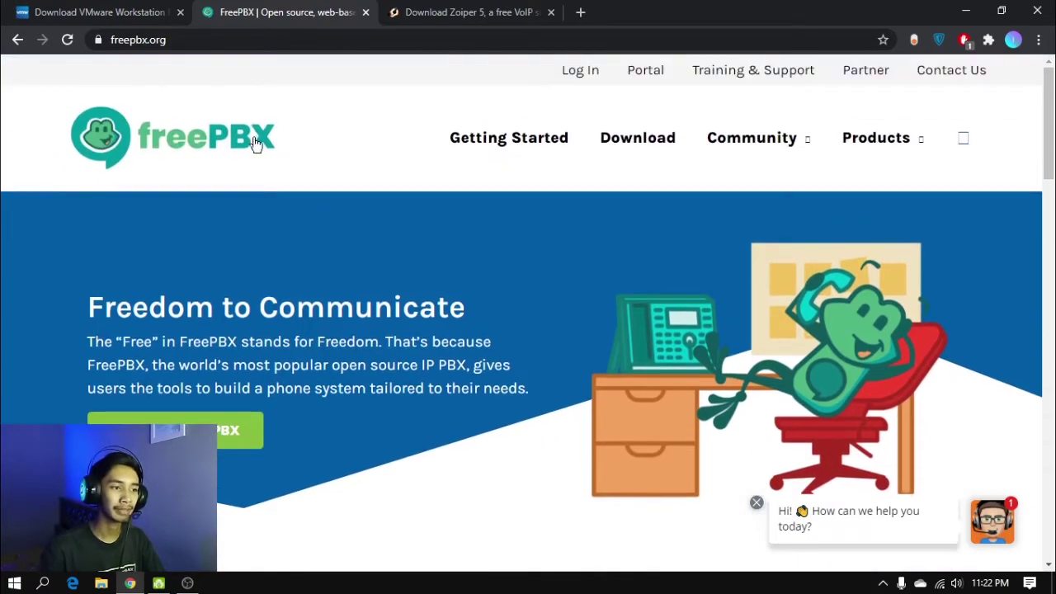
scroll(83, 216, down, 1)
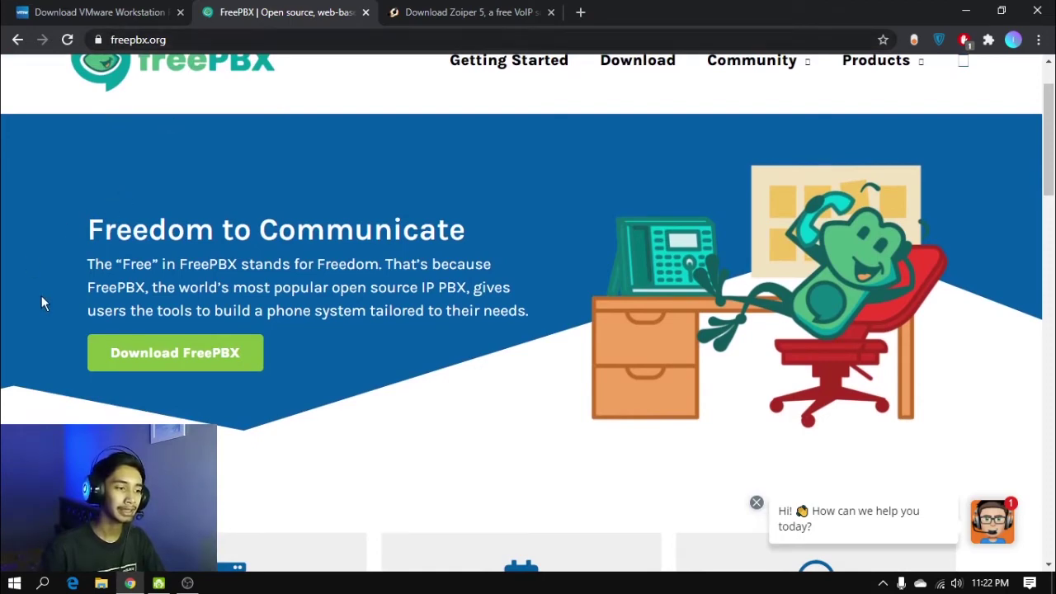
scroll(41, 303, down, 1)
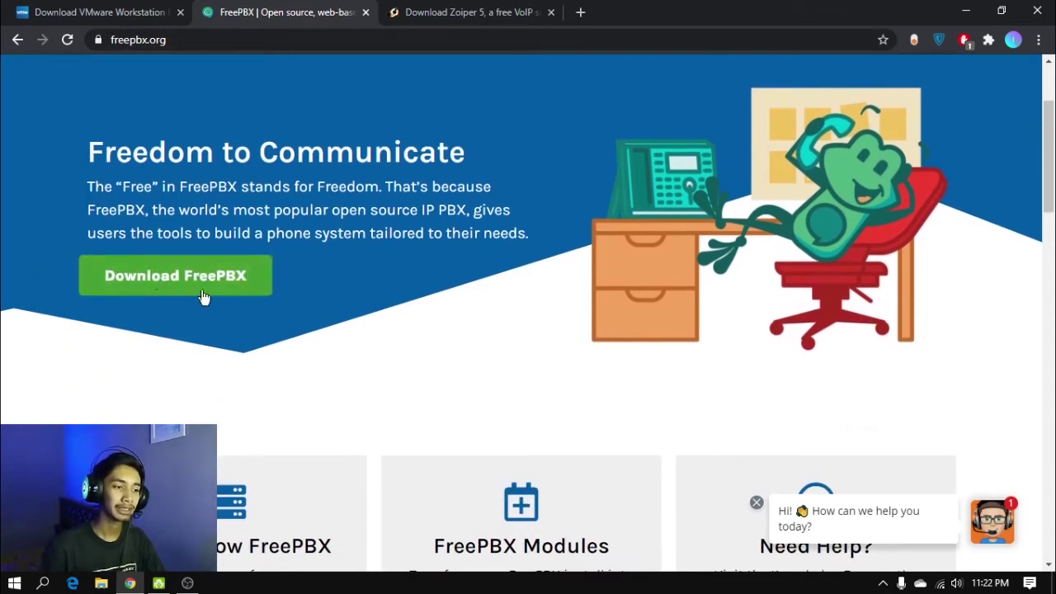
On the Zoiper download page, highlight the Windows and Android downloads, then clear the highlight
click(475, 9)
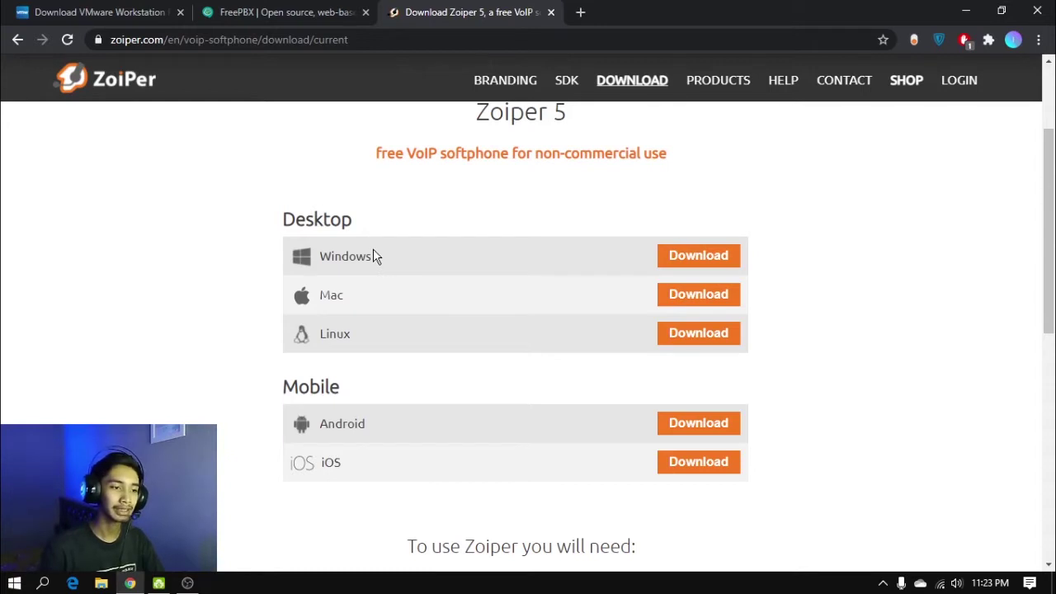
drag(332, 256, 372, 256)
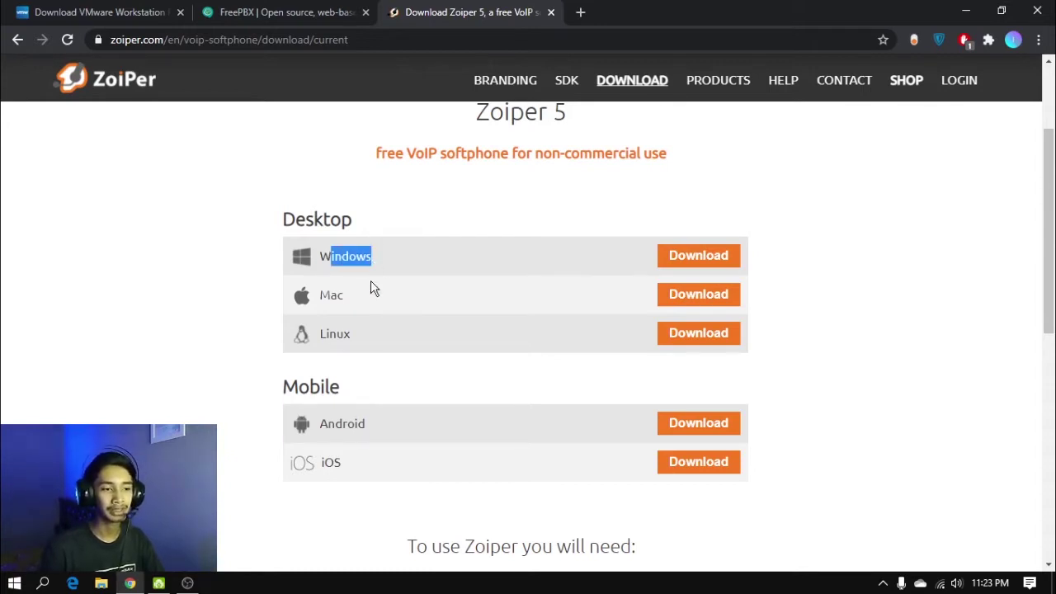
drag(333, 423, 356, 423)
click(931, 314)
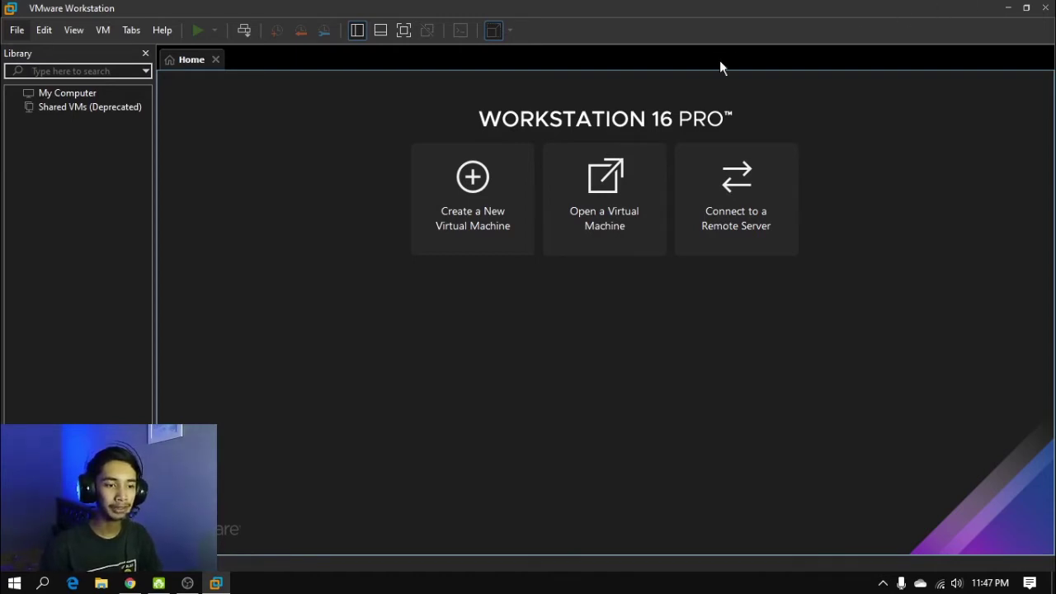
Start a Typical new virtual machine installing from SNG7-FPBX-64bit-2011-5.iso
click(473, 186)
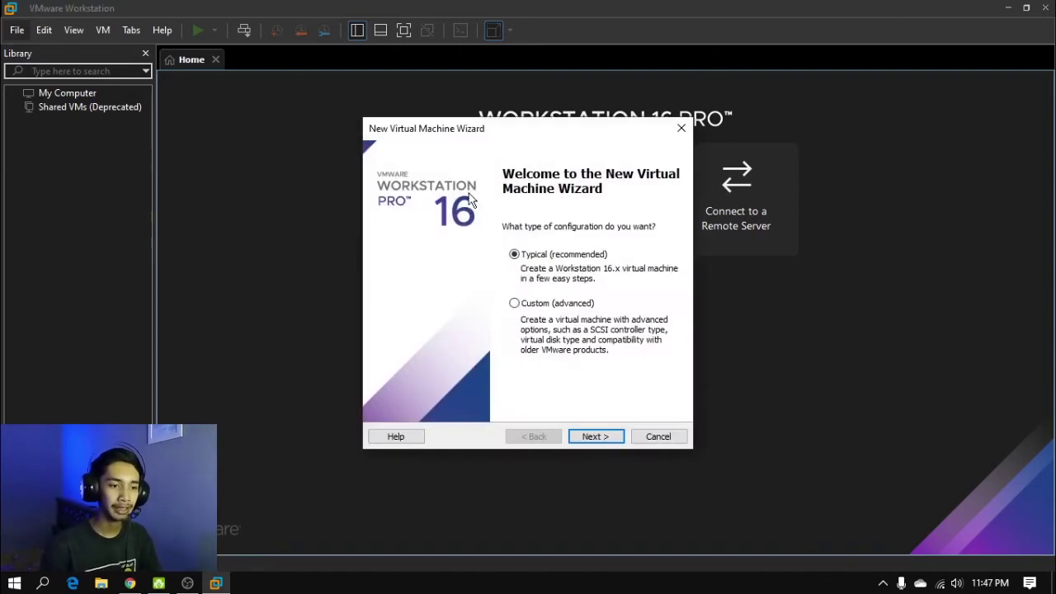
click(583, 439)
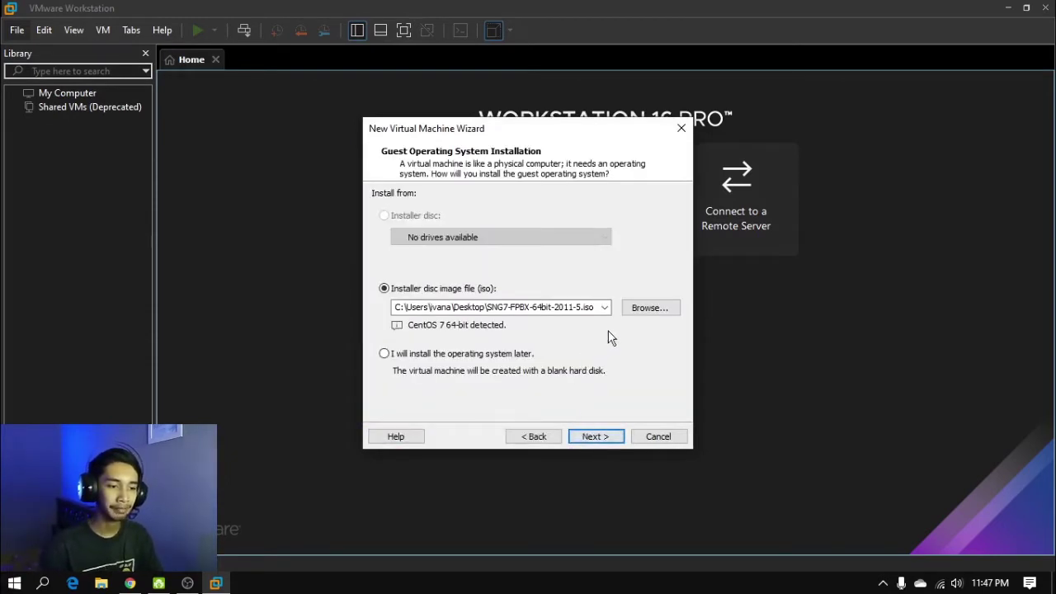
click(651, 310)
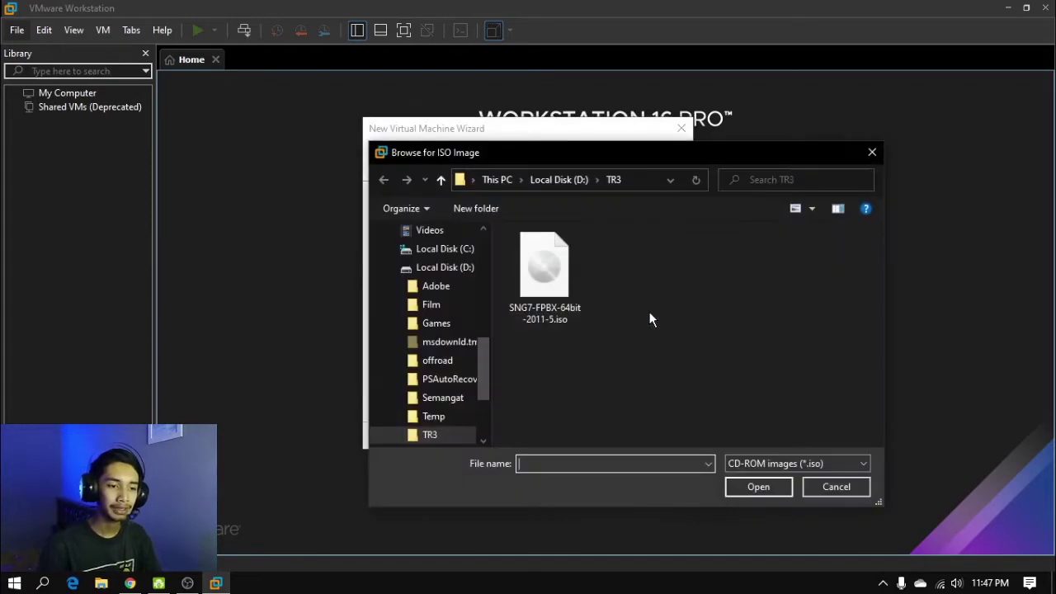
click(546, 284)
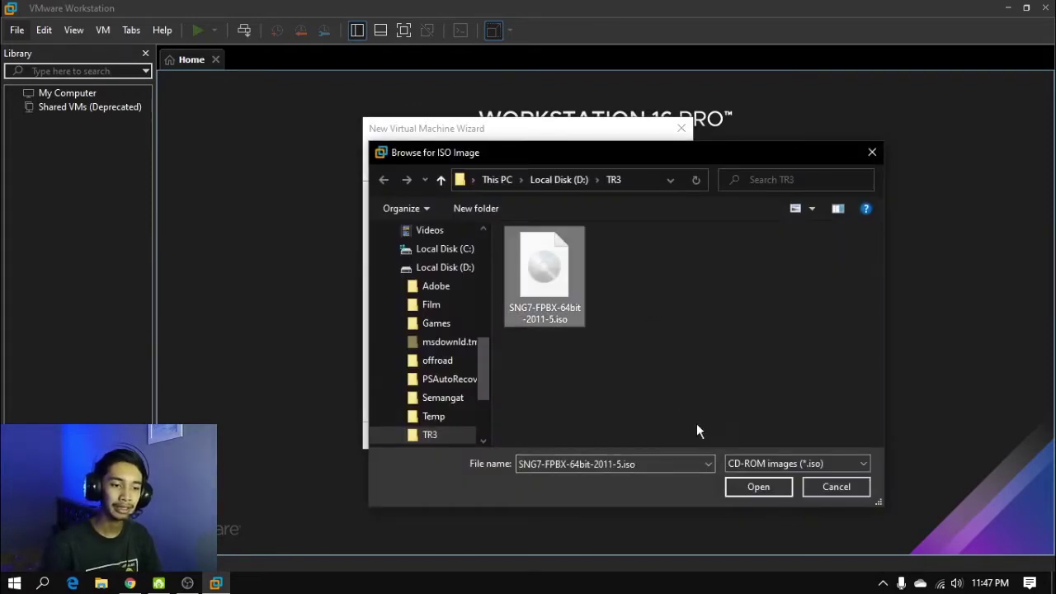
click(757, 489)
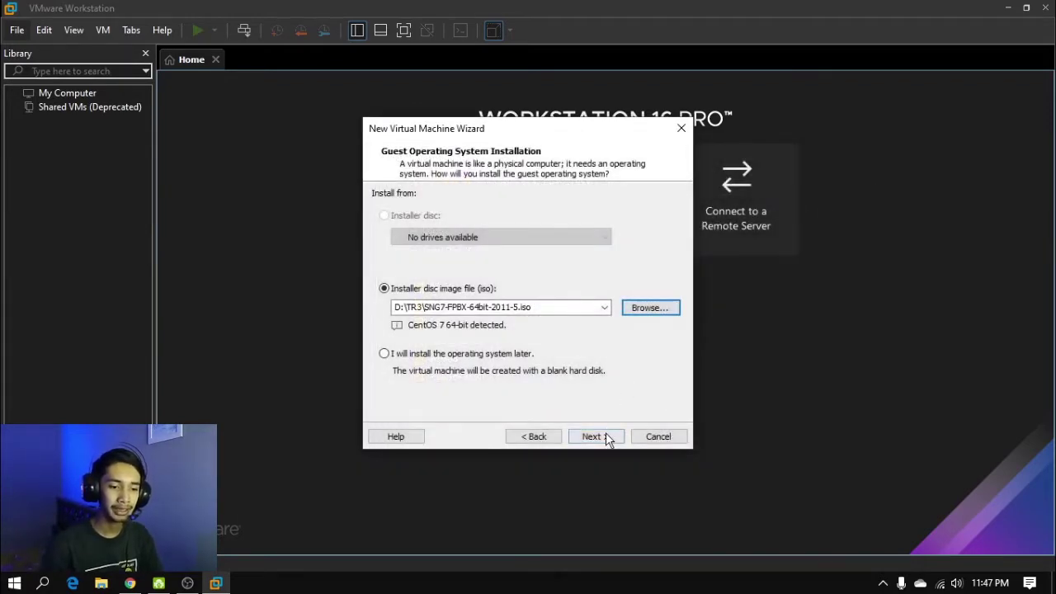
click(595, 436)
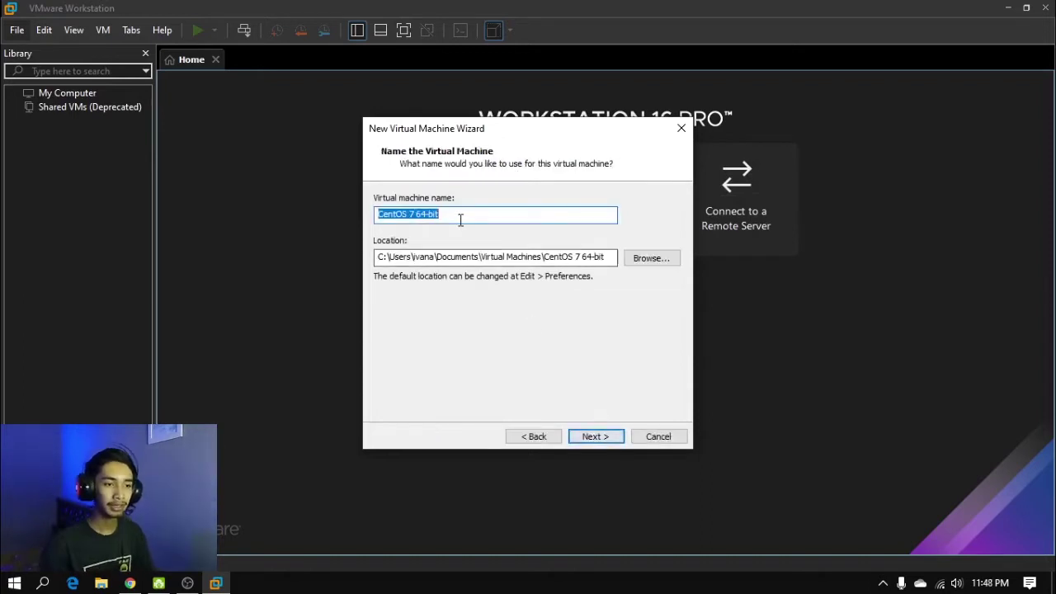
Name the virtual machine FreePBX and store it in D:\VM
text(Free)
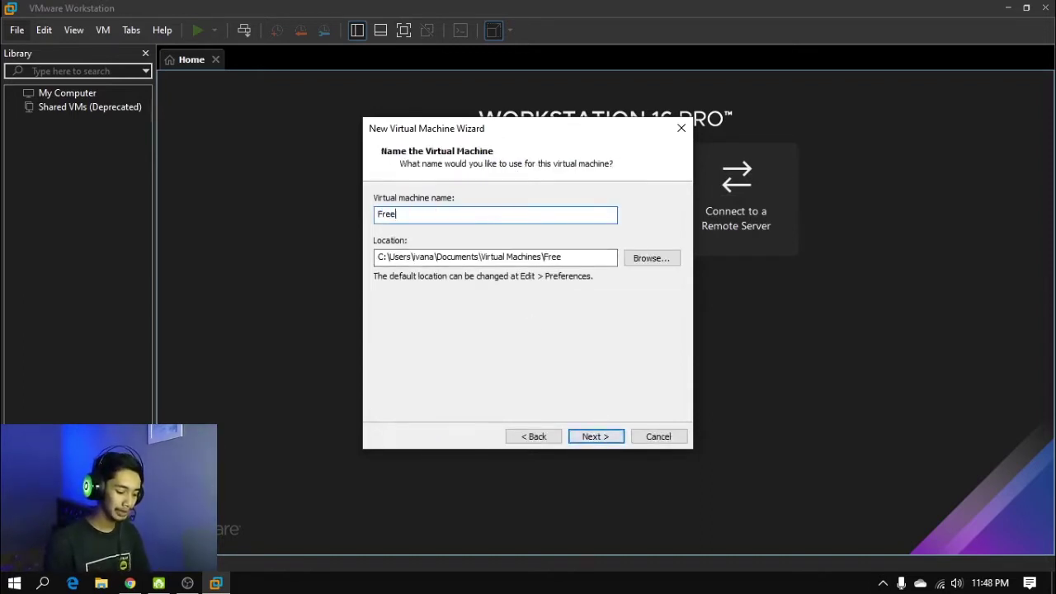
text(PBX)
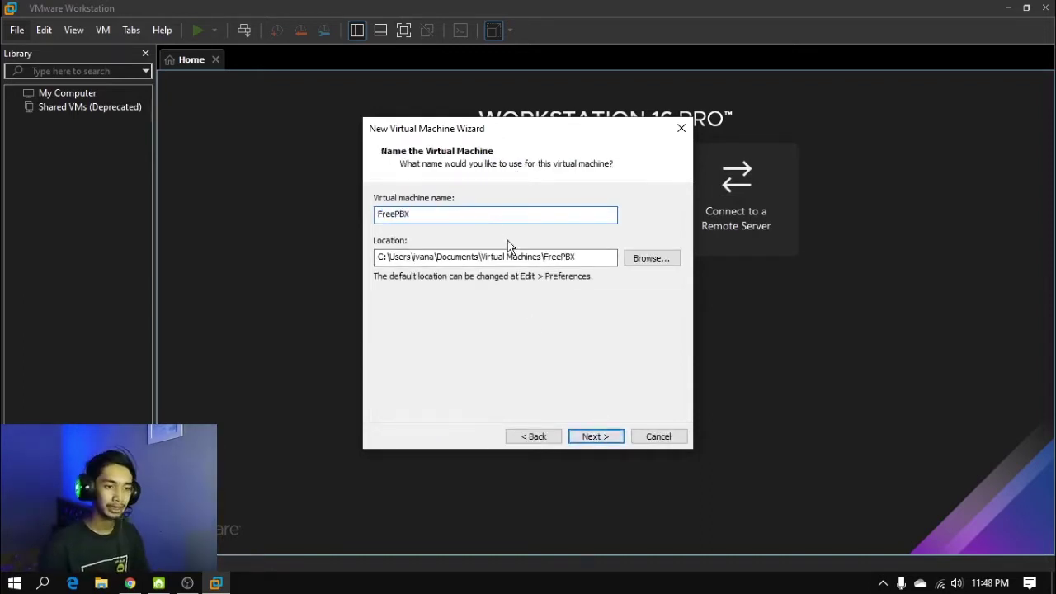
click(650, 259)
scroll(500, 280, down, 3)
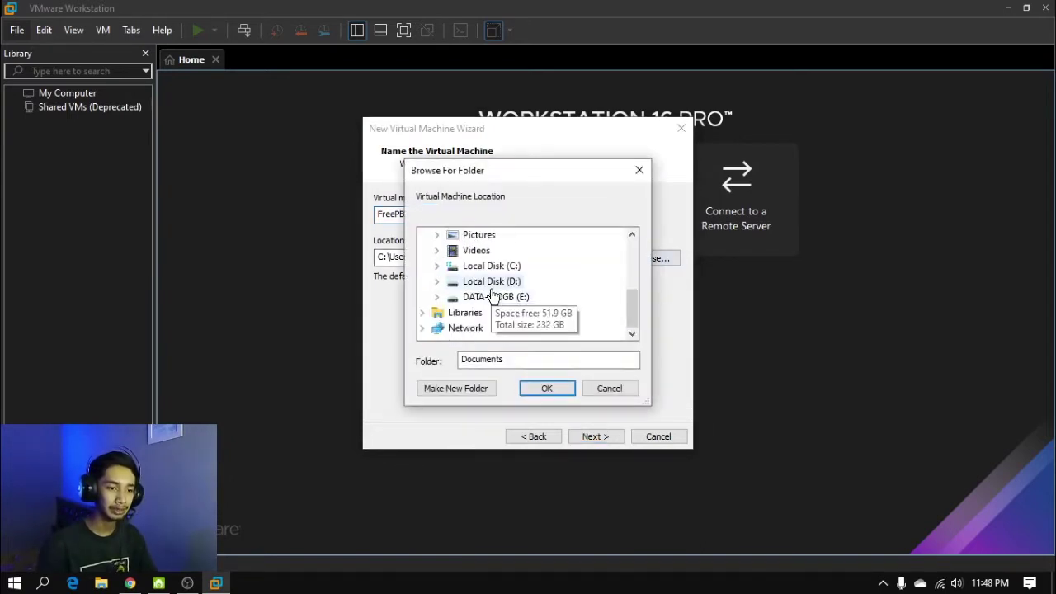
double_click(487, 294)
scroll(528, 297, down, 3)
double_click(482, 281)
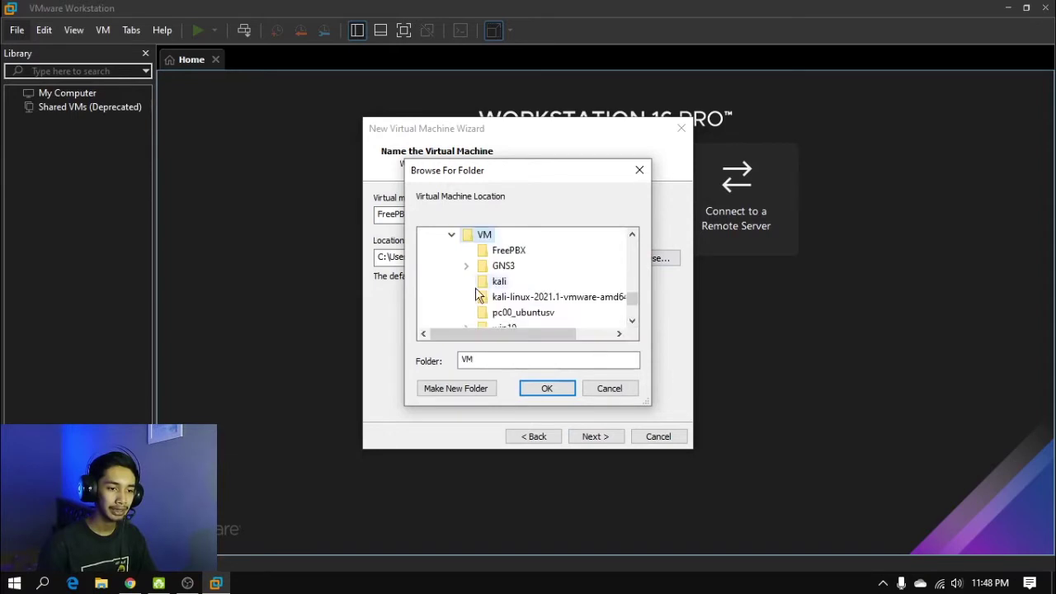
click(477, 388)
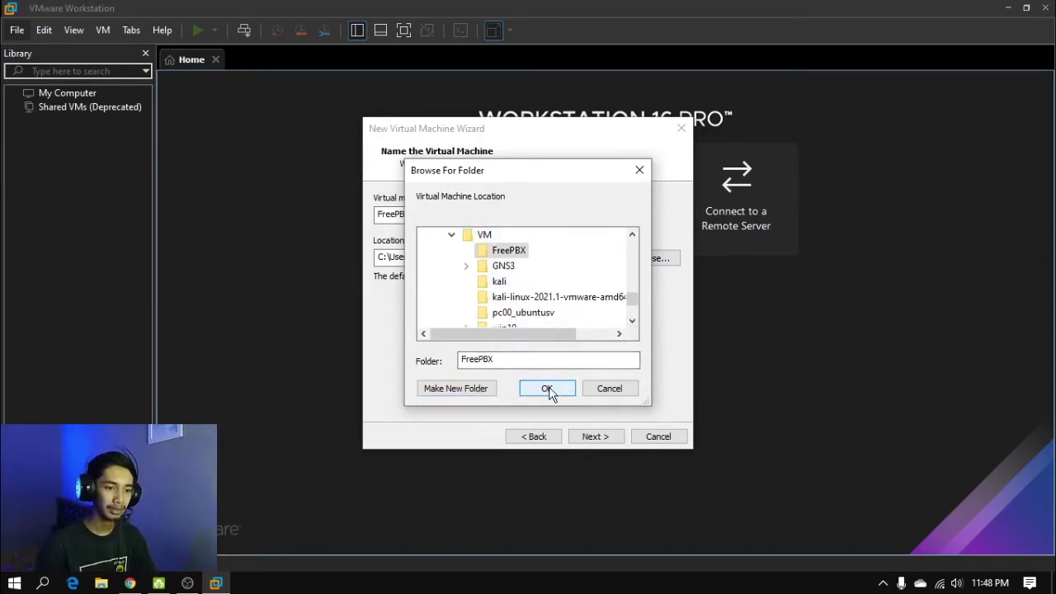
click(547, 389)
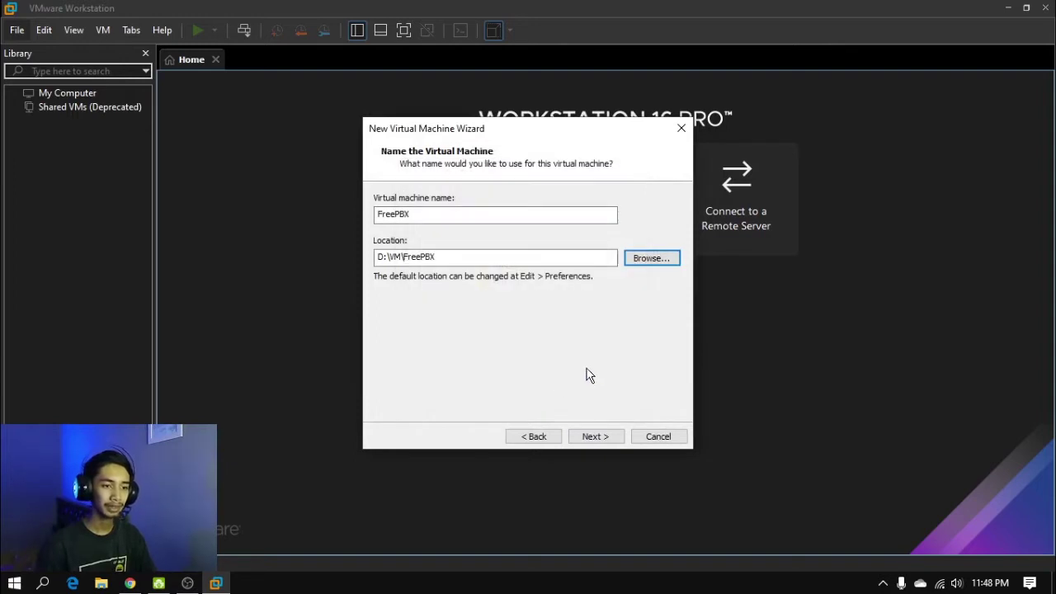
Accept the name and location, keep the 20 GB disk, and finish creating the FreePBX VM
click(606, 436)
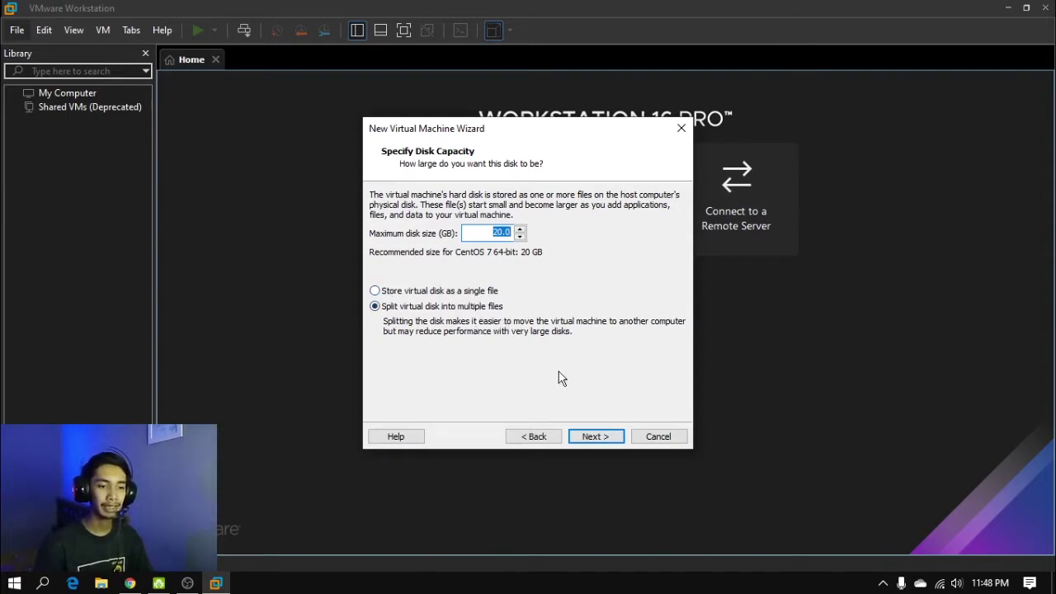
click(602, 436)
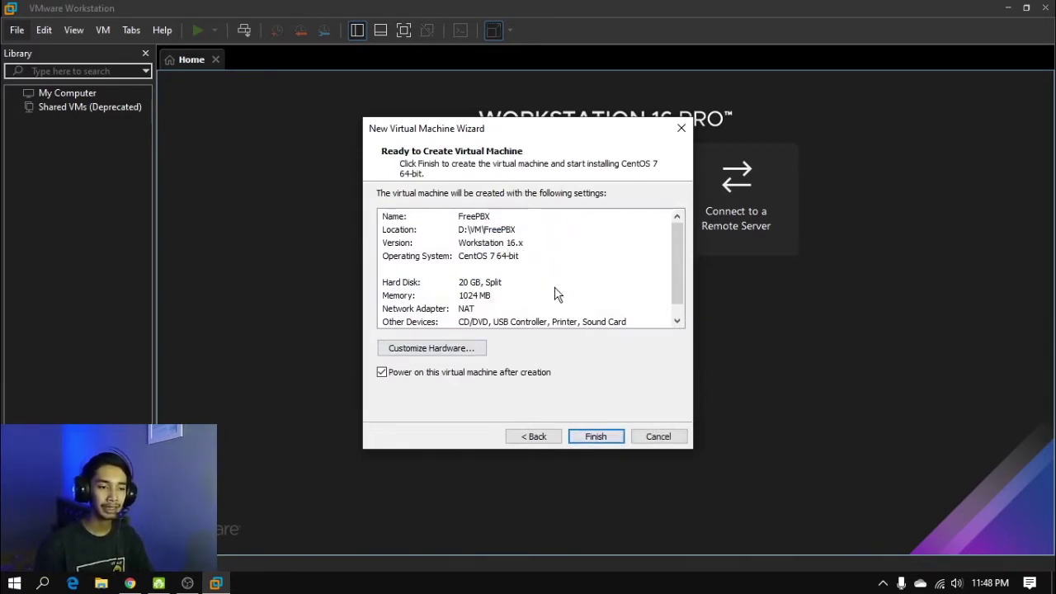
click(604, 432)
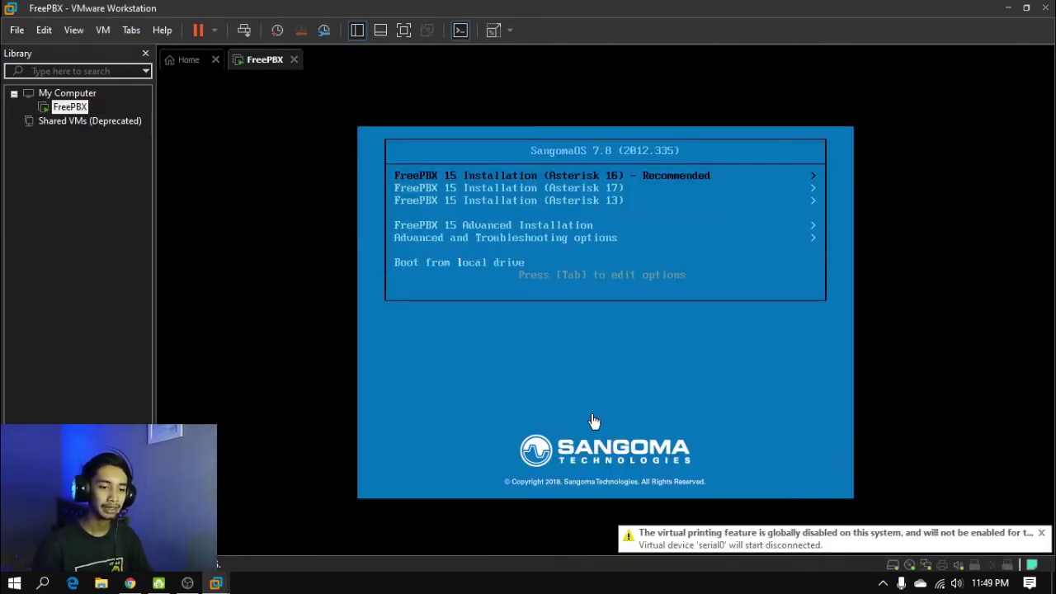
Stretch the guest view and choose Asterisk 16 Recommended, Graphical Installation VGA, FreePBX Standard
click(494, 31)
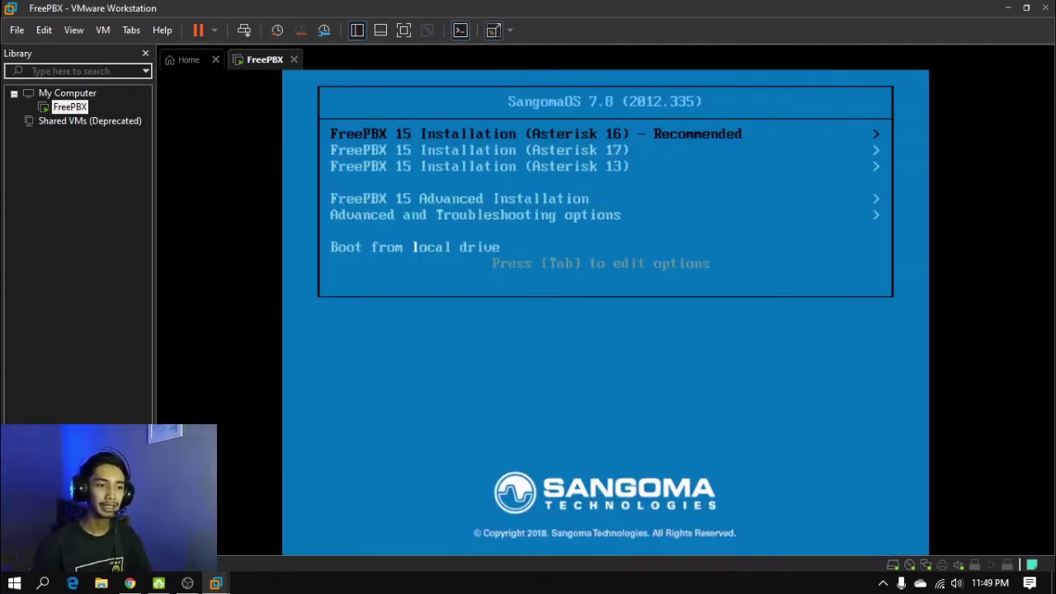
key(Down)
key(Down)
key(Up)
key(Up)
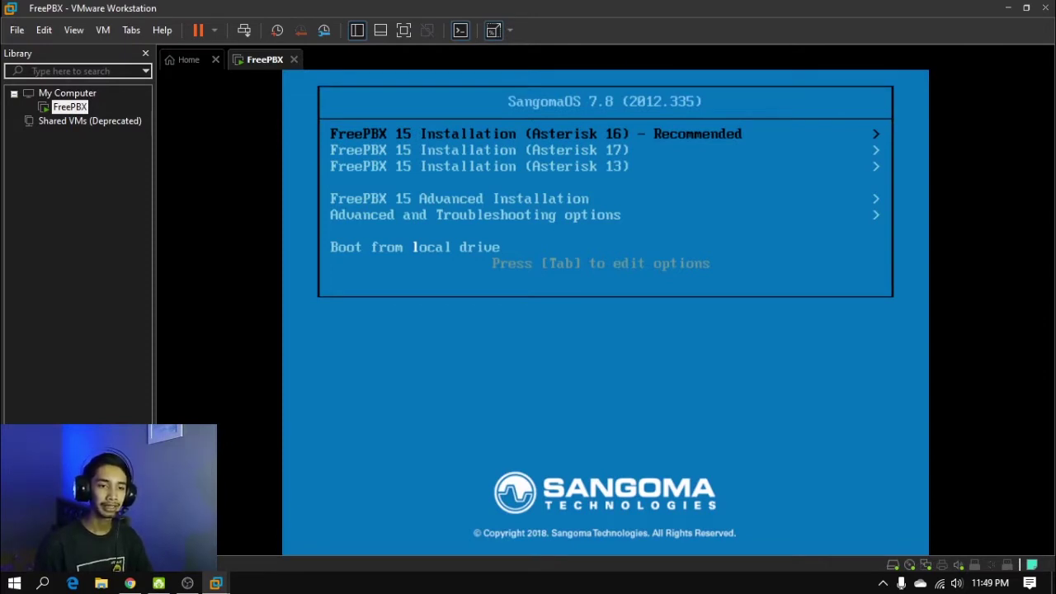
key(Return)
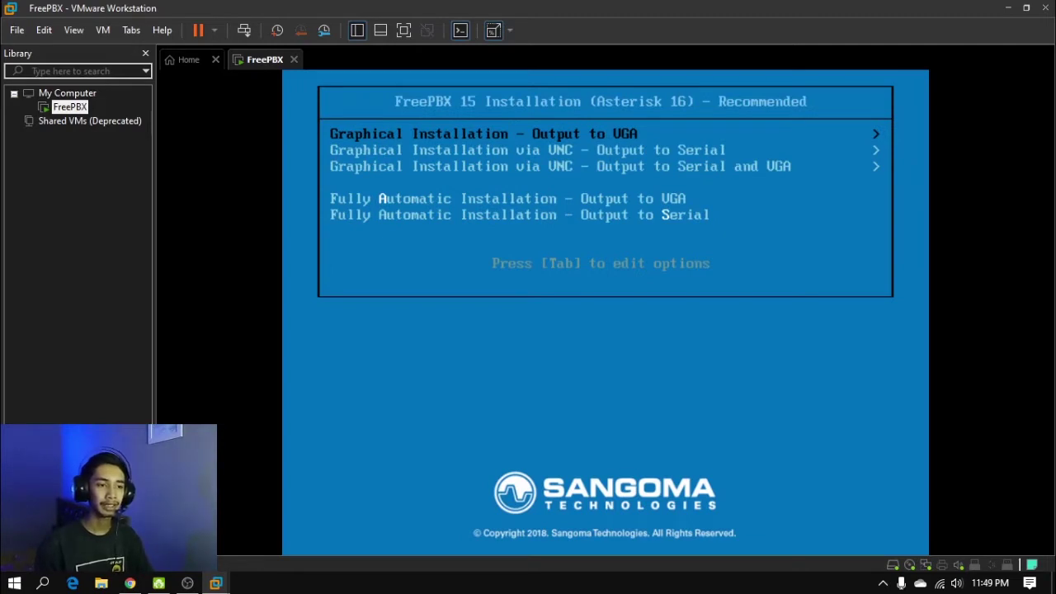
key(Return)
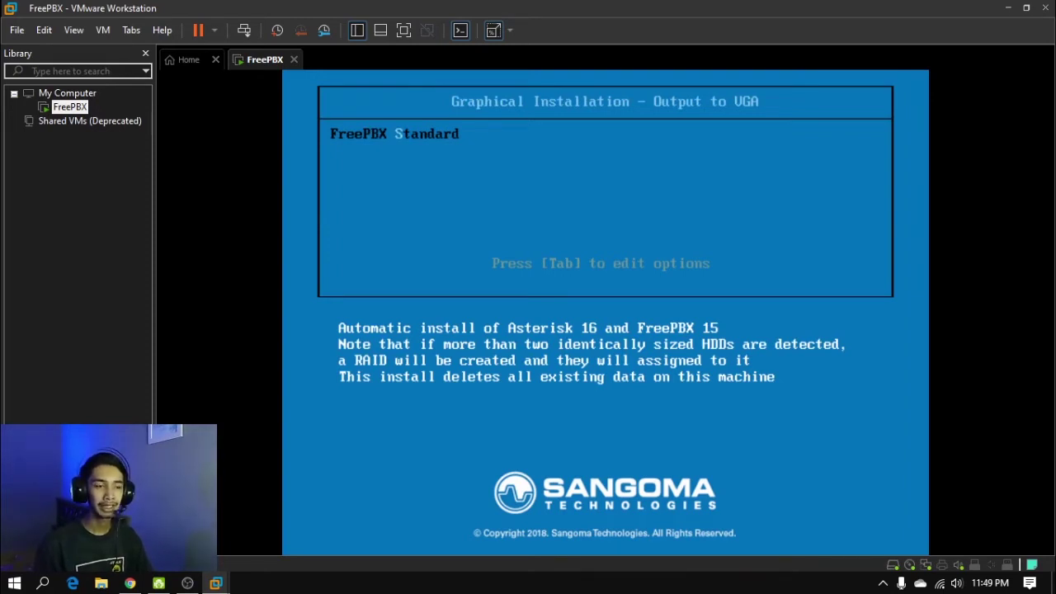
key(Return)
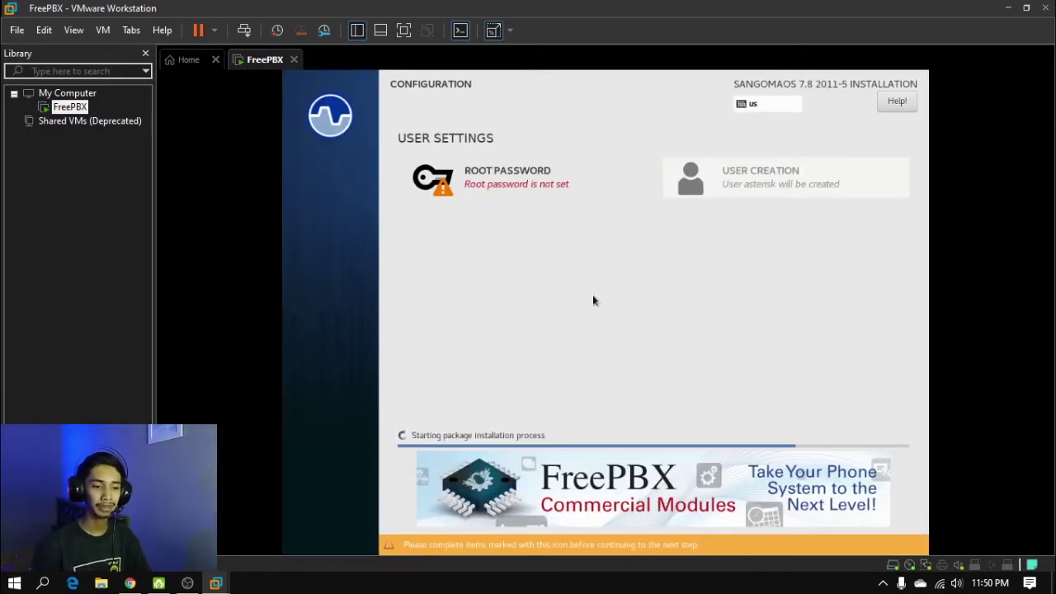
Set and confirm the SangomaOS root password so the installation can finish
click(523, 186)
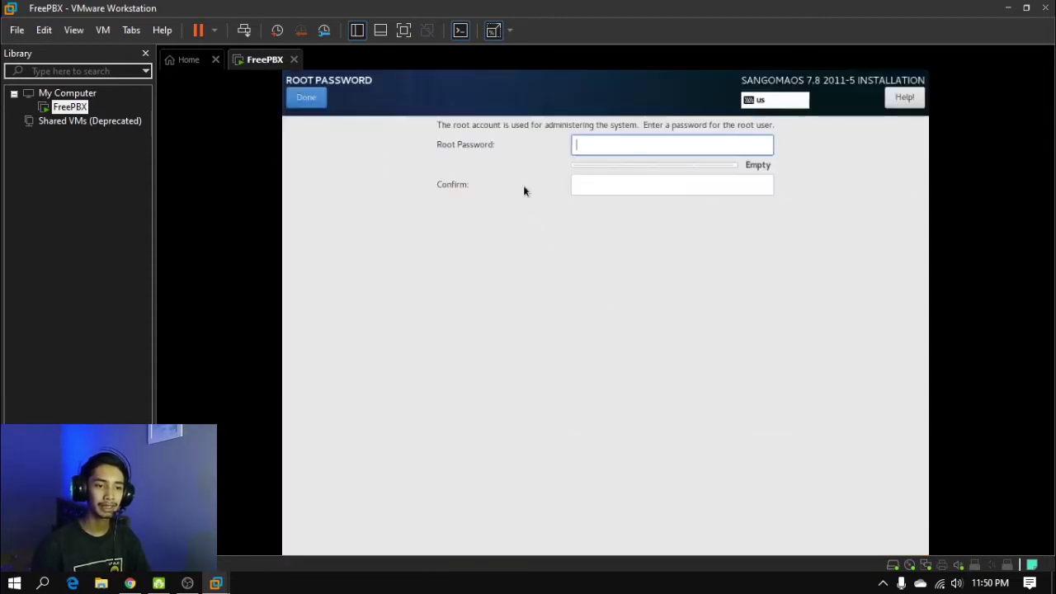
text(123)
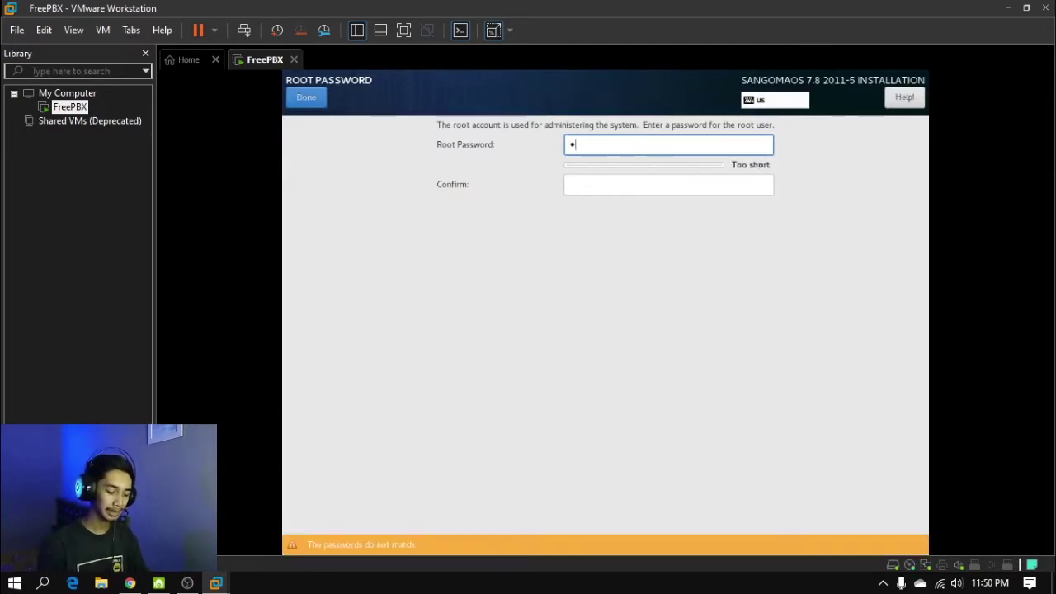
text(4567890)
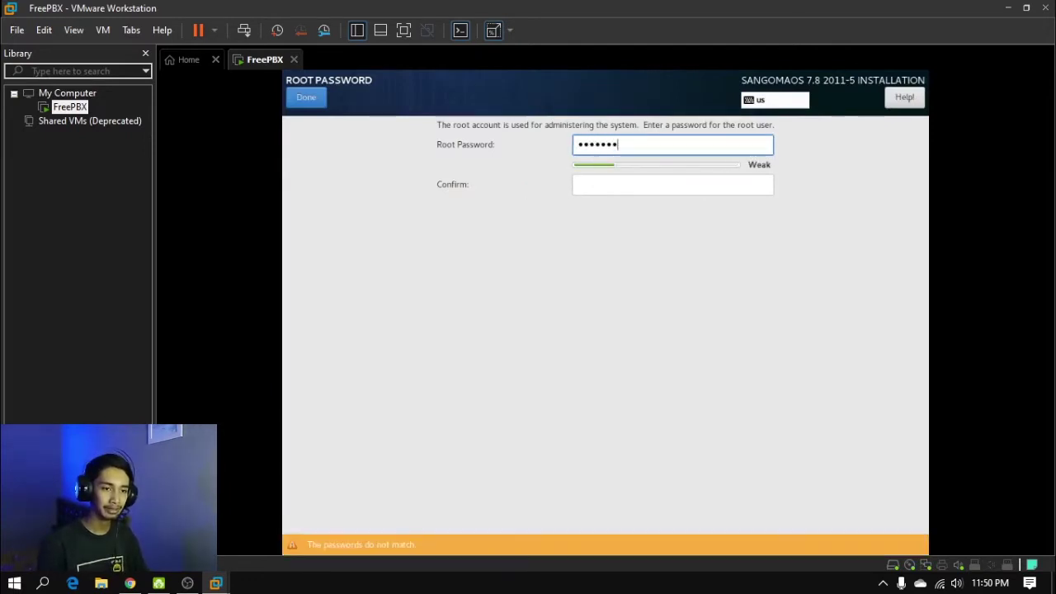
key(Tab)
text(1234567890)
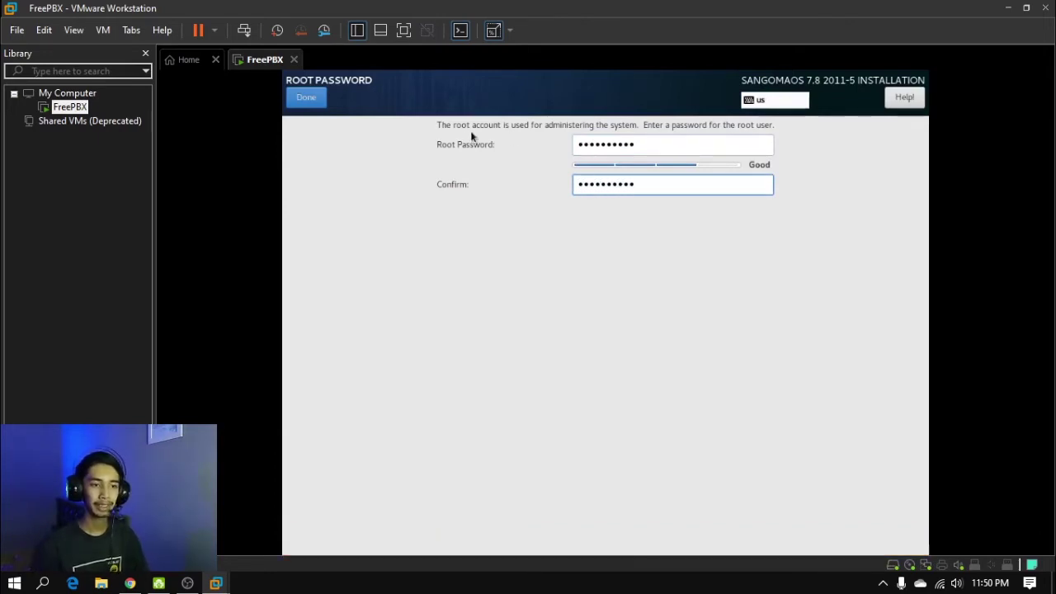
click(320, 103)
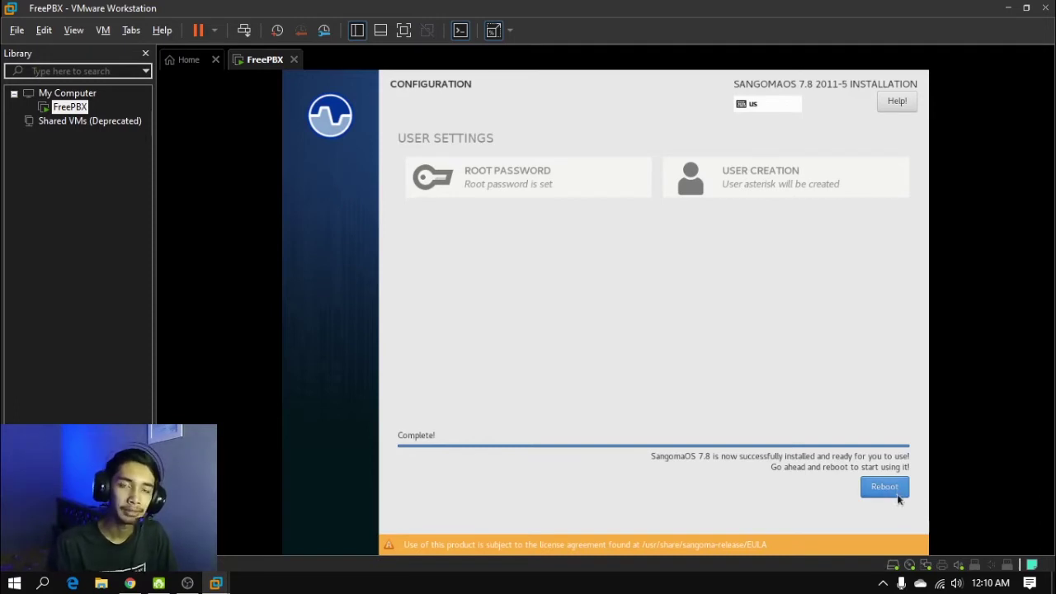
Change the FreePBX VM's network adapter from NAT to Bridged in VM Settings
click(104, 31)
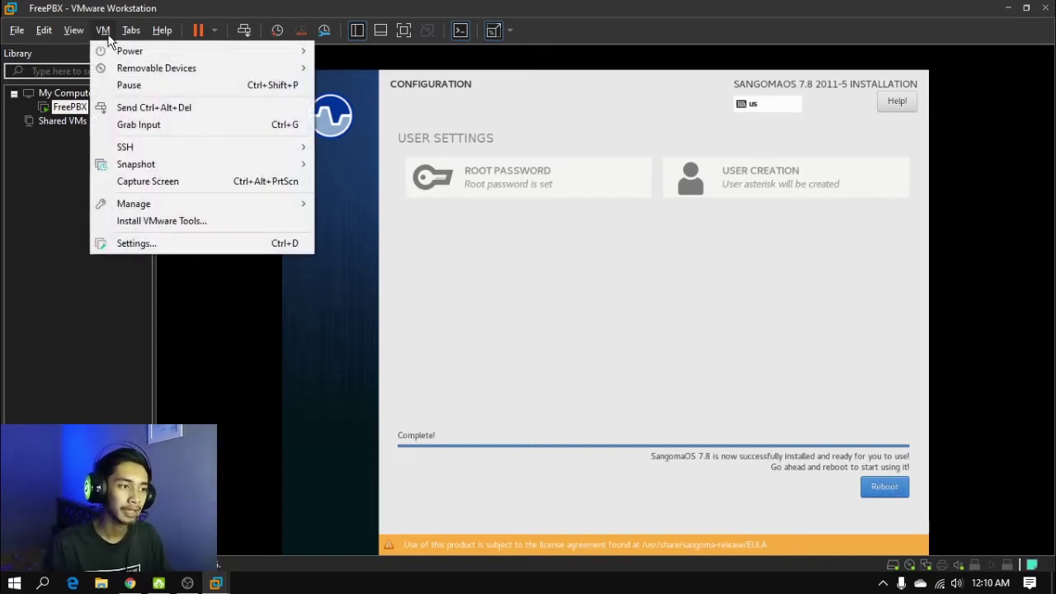
click(178, 244)
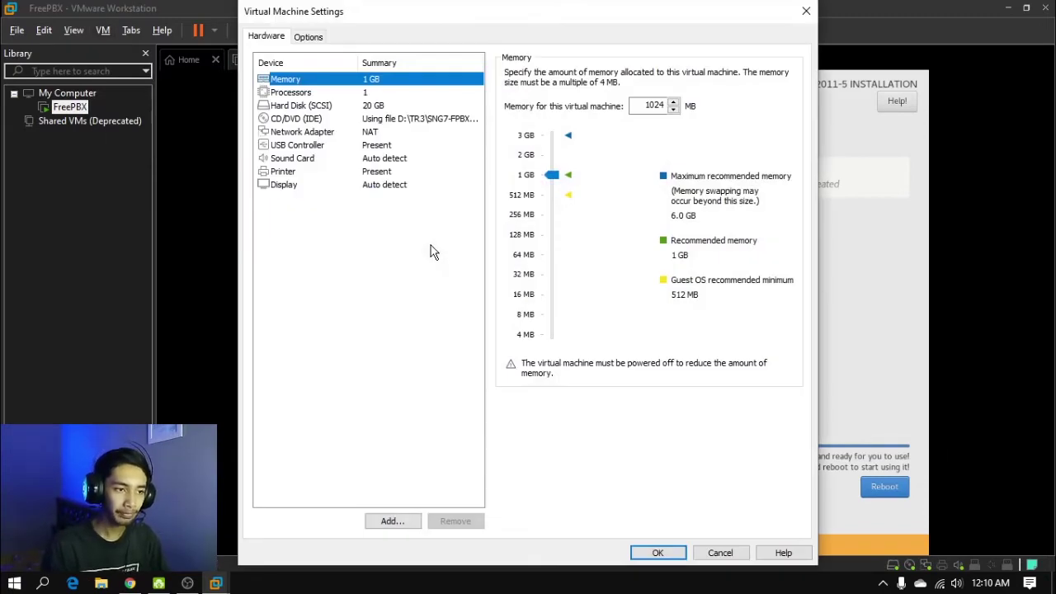
click(332, 134)
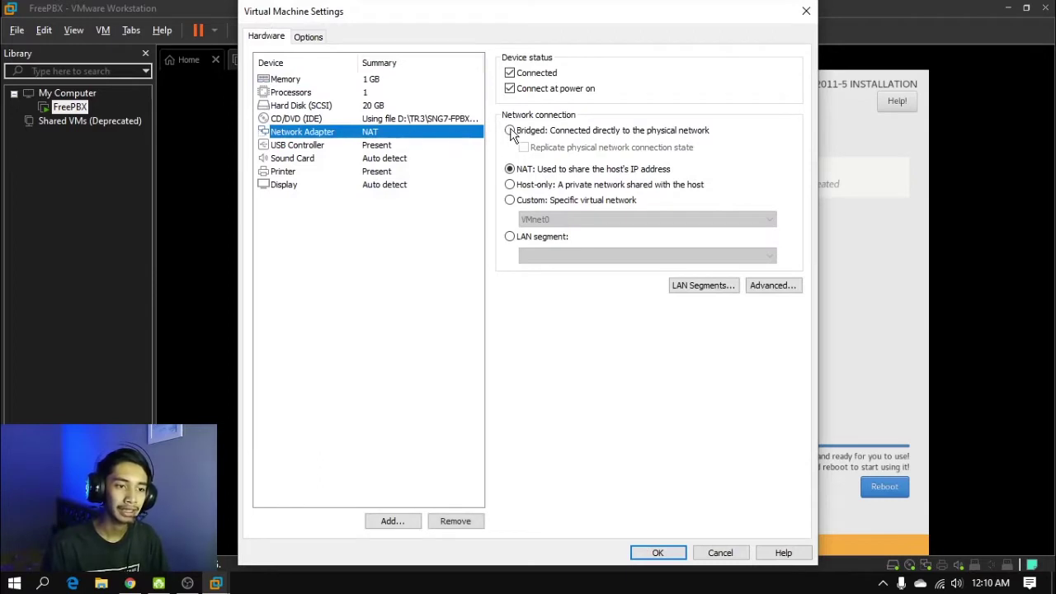
click(511, 132)
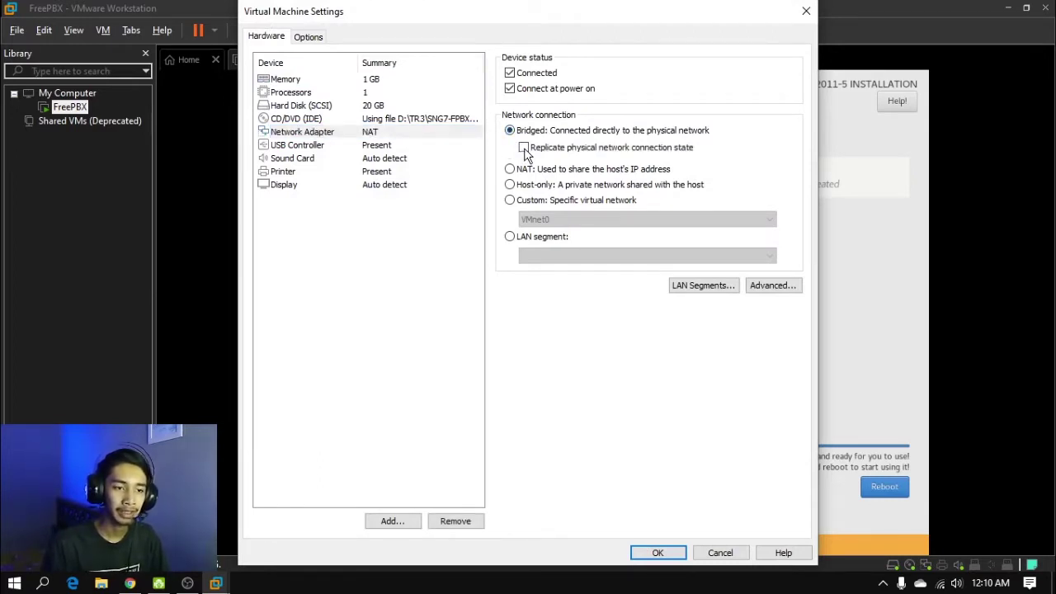
click(669, 553)
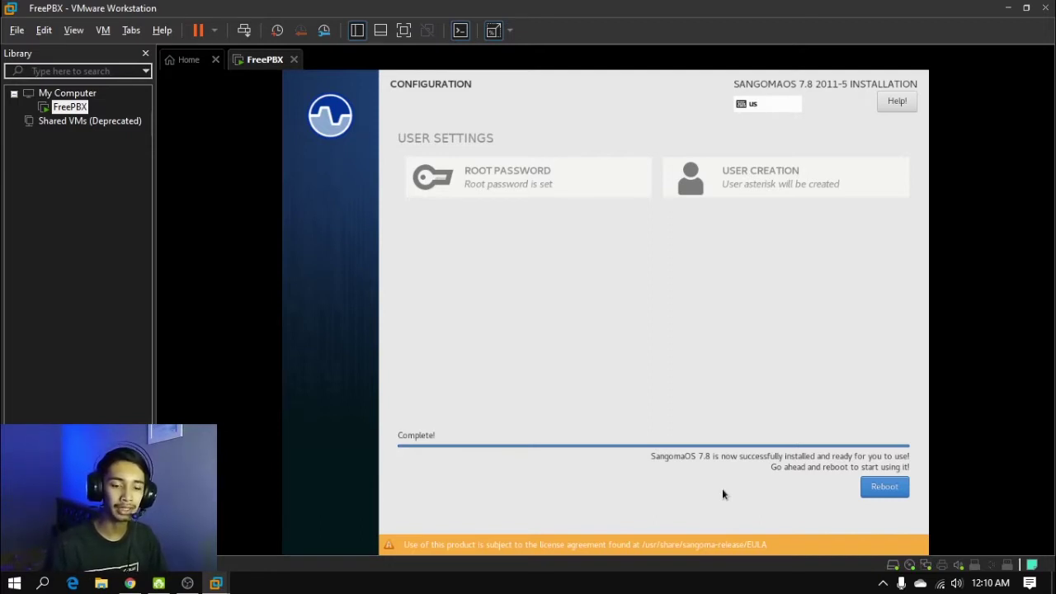
click(940, 583)
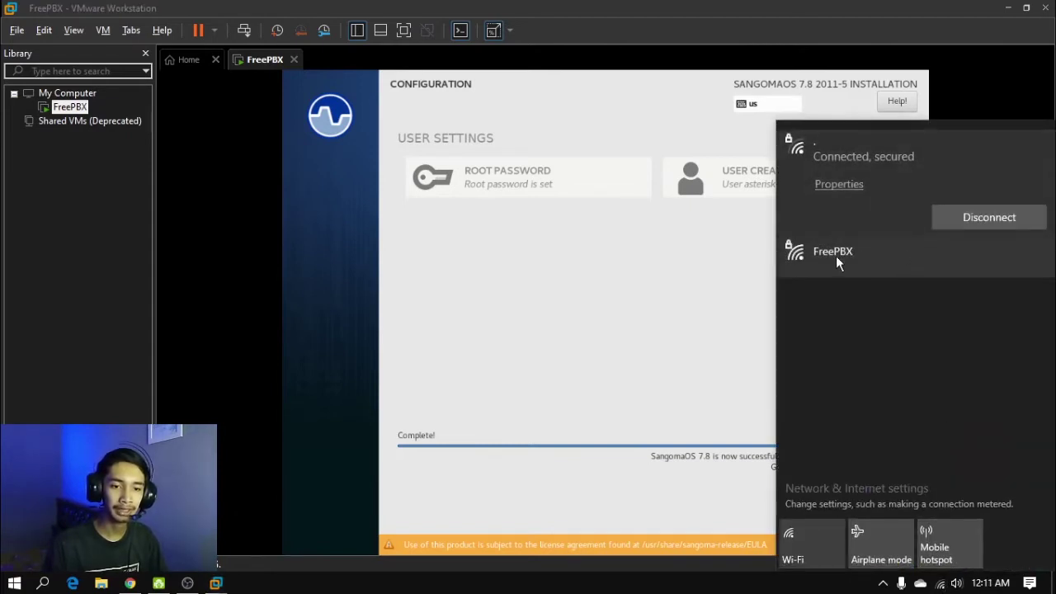
Connect the PC to the FreePBX Wi-Fi network with its security key and make it discoverable
click(839, 256)
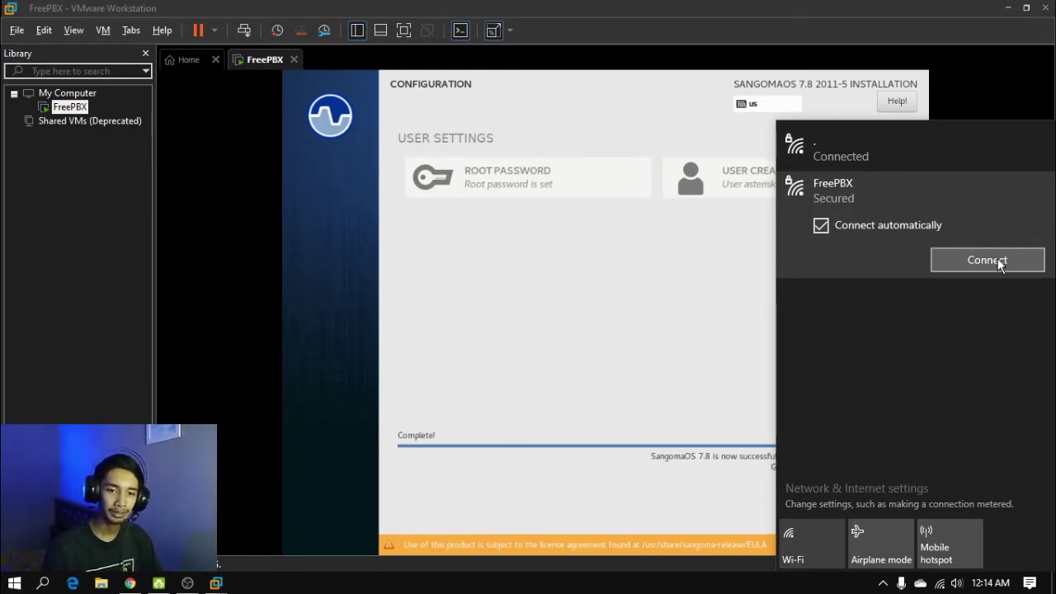
click(997, 261)
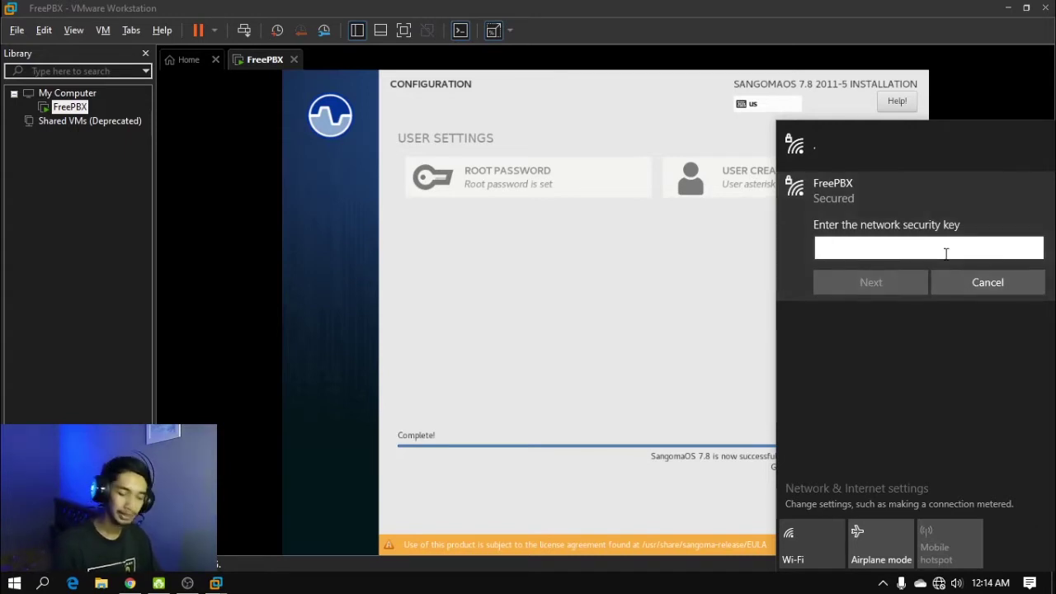
text(••••••••••)
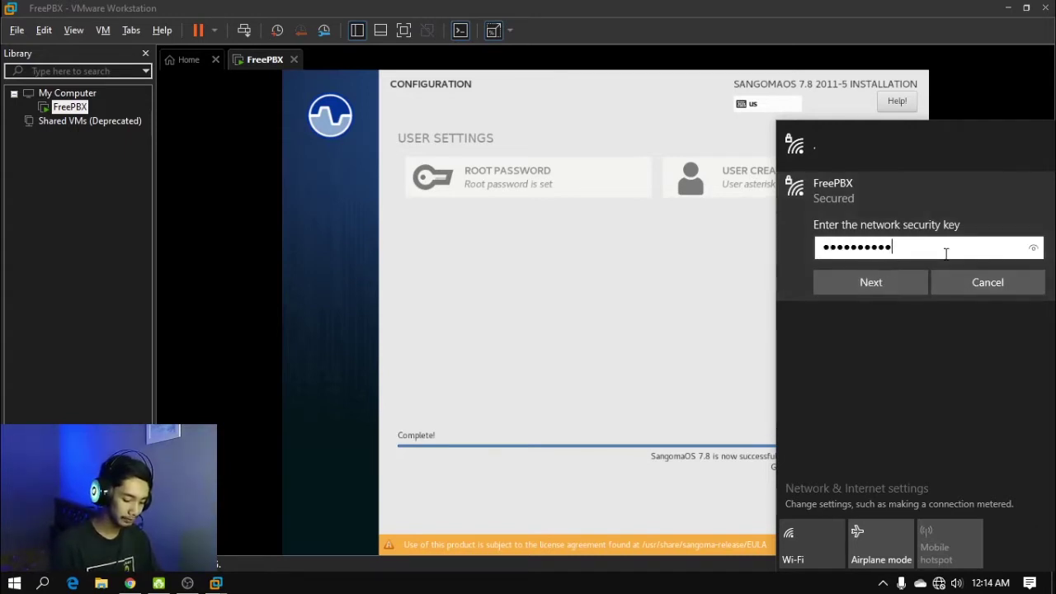
key(Return)
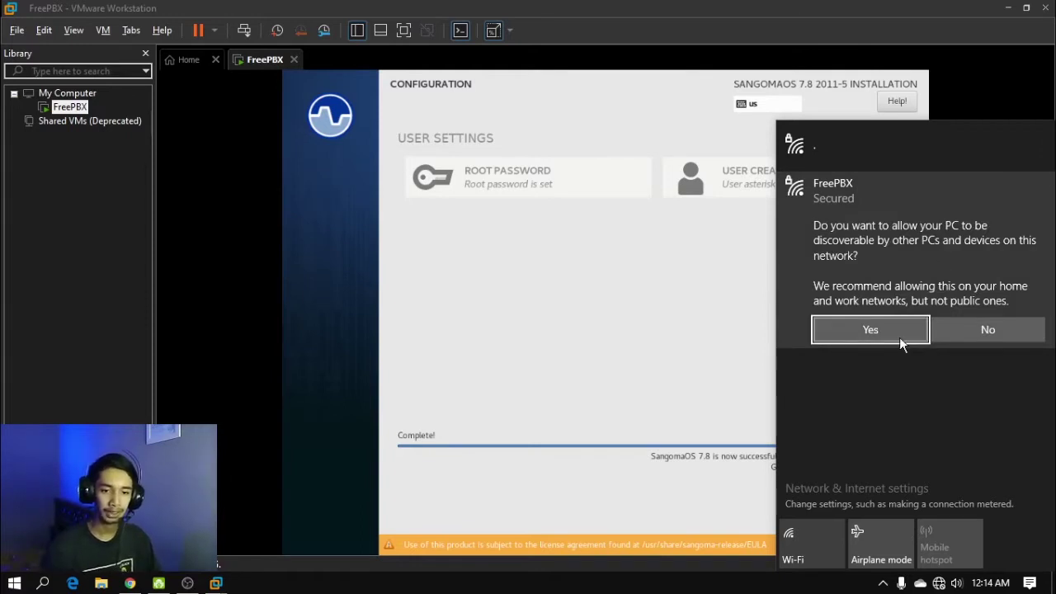
click(866, 332)
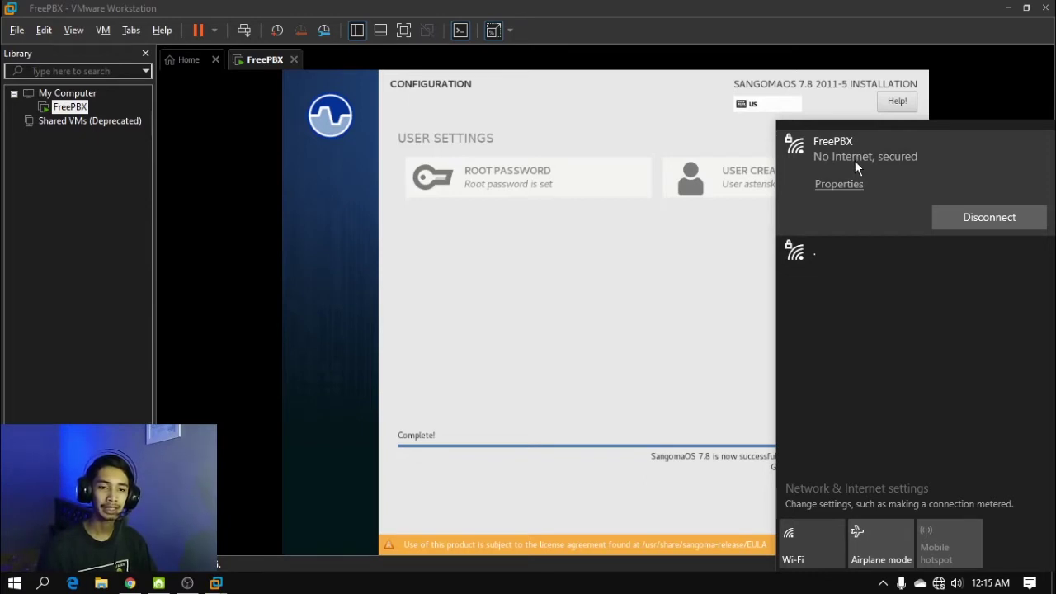
click(642, 257)
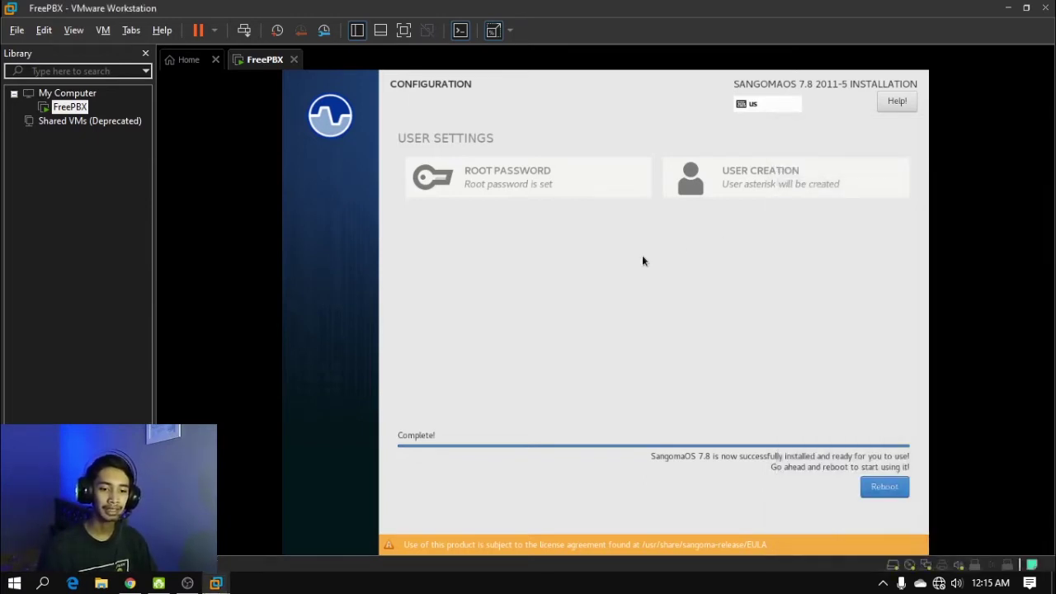
Reboot the VM into Sangoma Linux and enter root as the login name
click(881, 488)
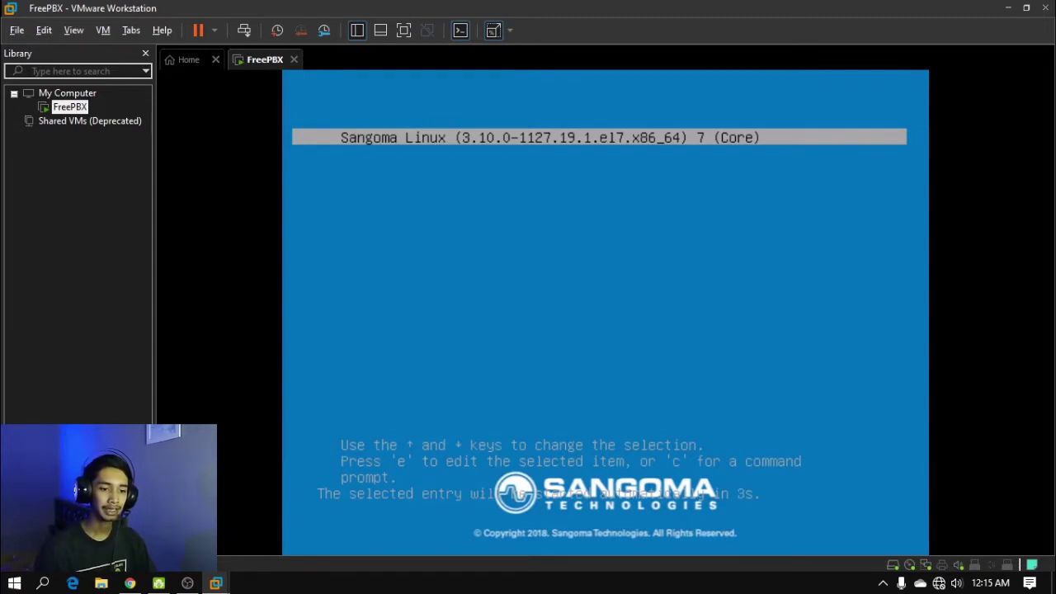
key(Return)
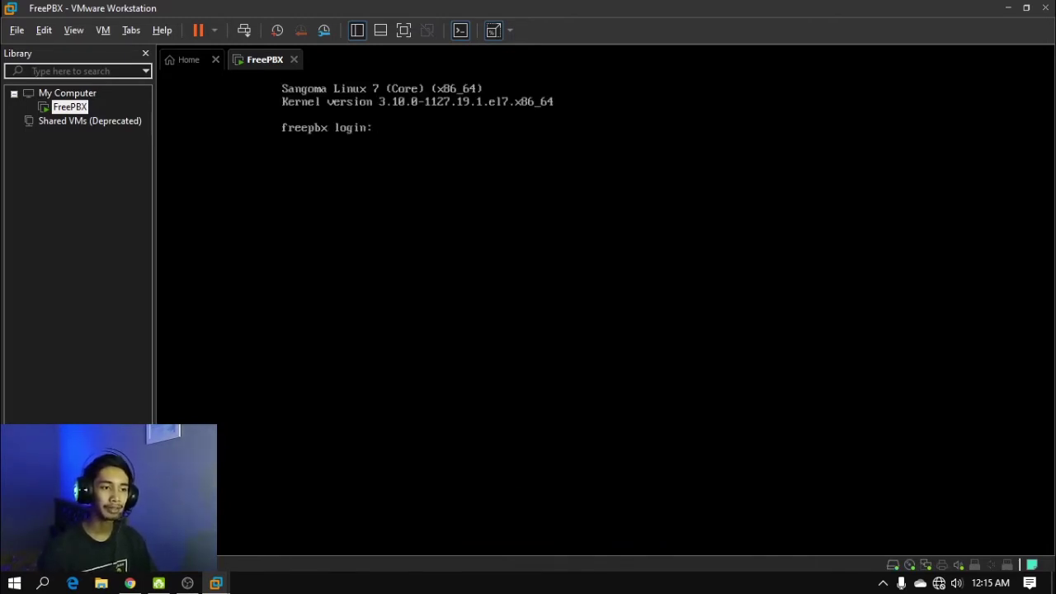
text(root)
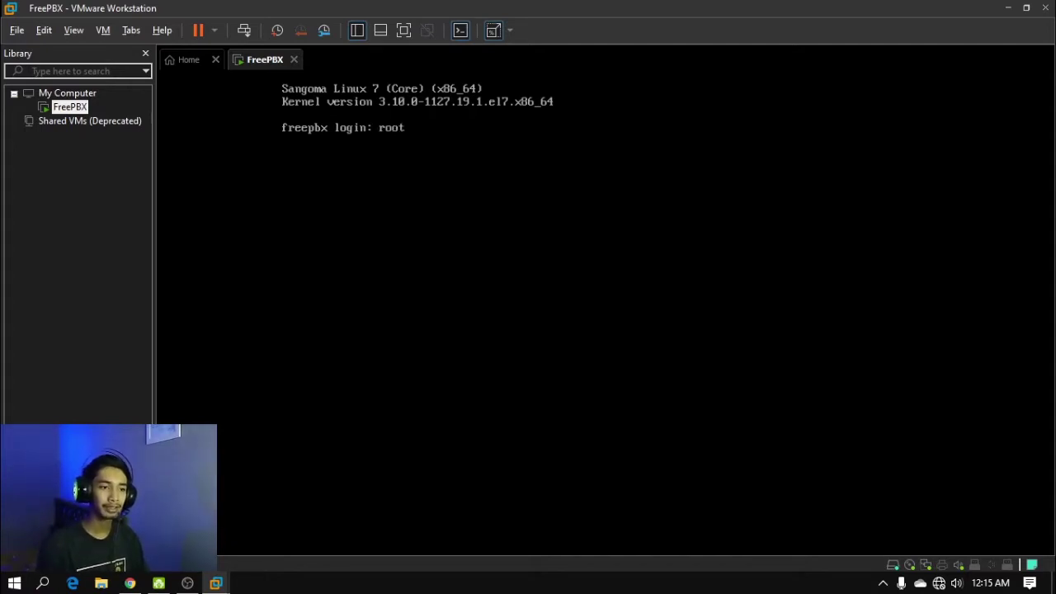
key(Return)
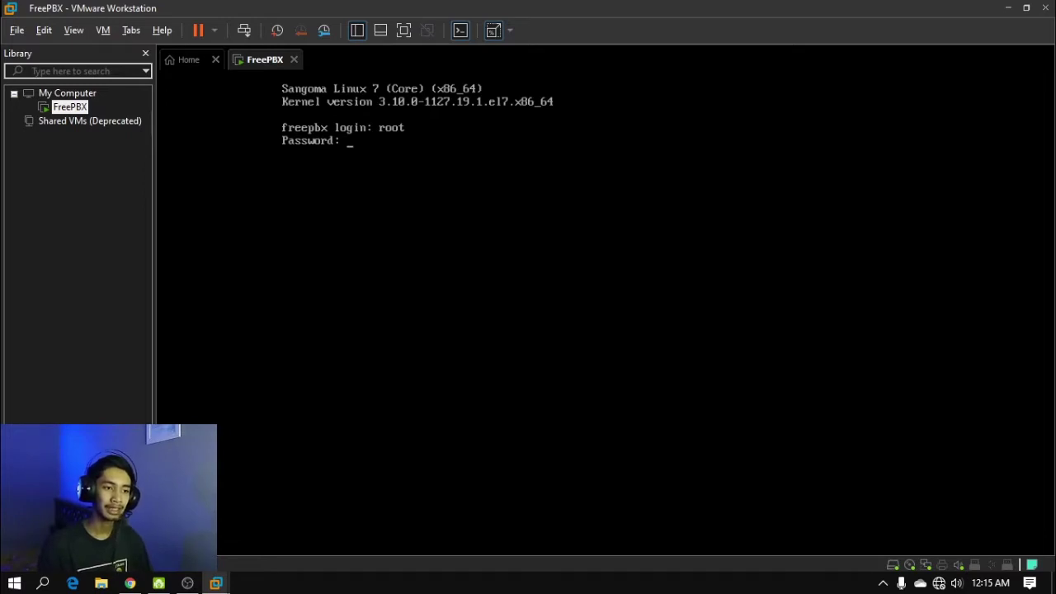
Log in as root and open /etc/sysconfig/network-scripts/ifcfg-eth0 in nano
key(Return)
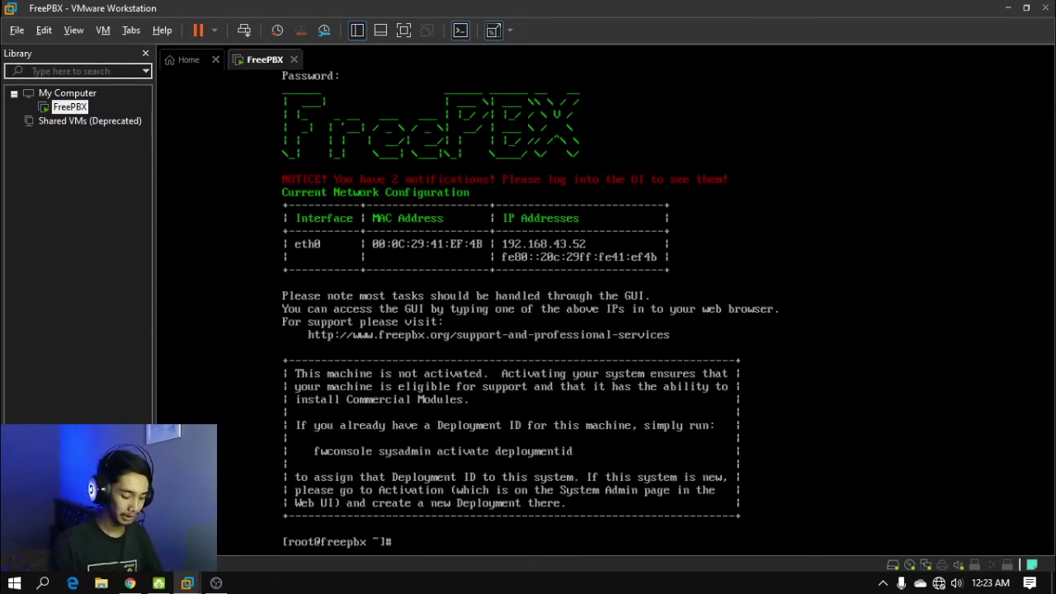
text(nano )
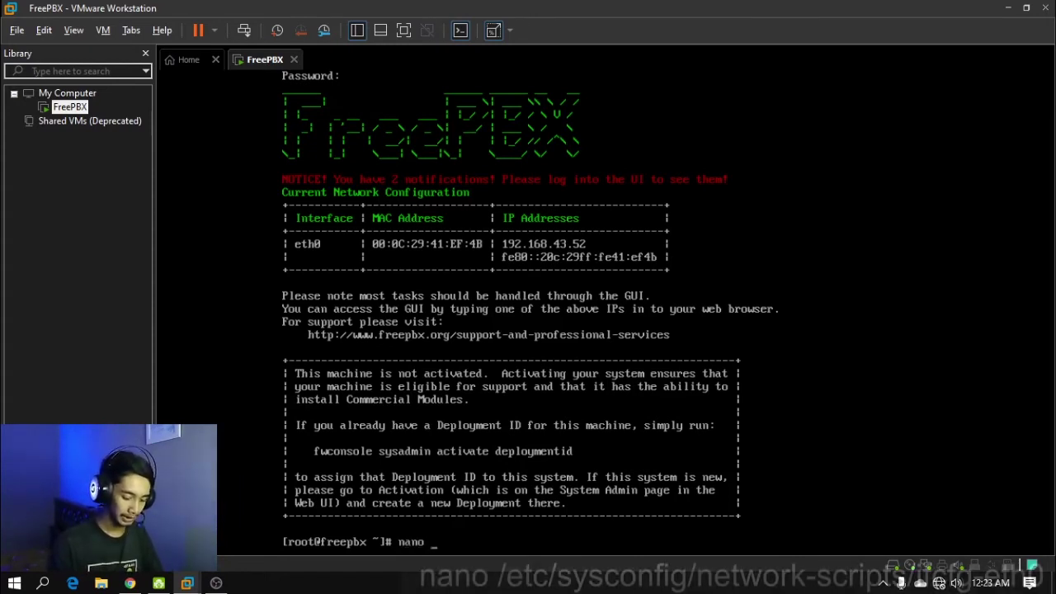
text(/etc/sys)
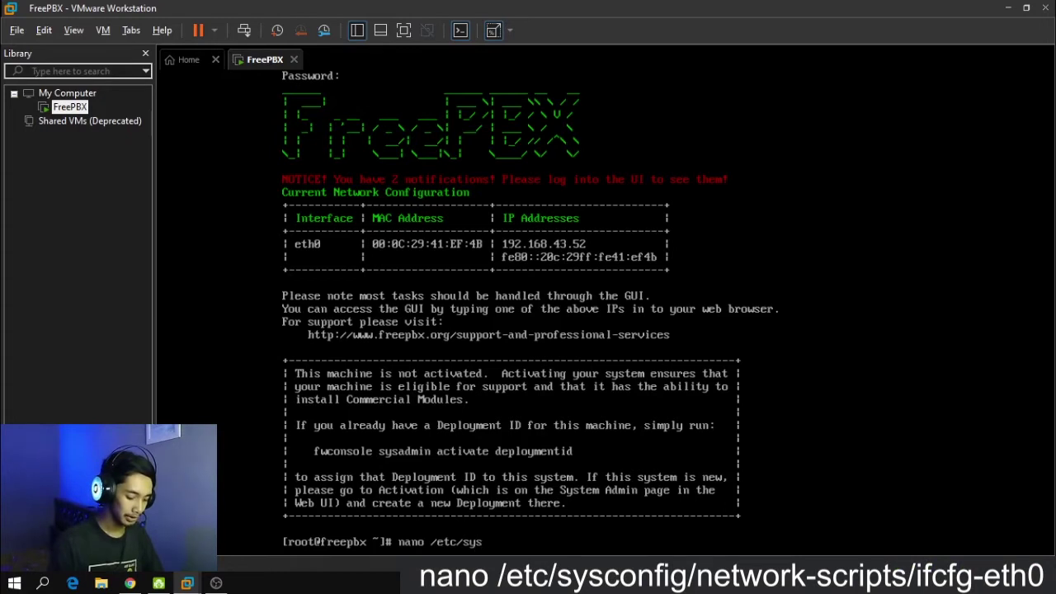
text(config/net)
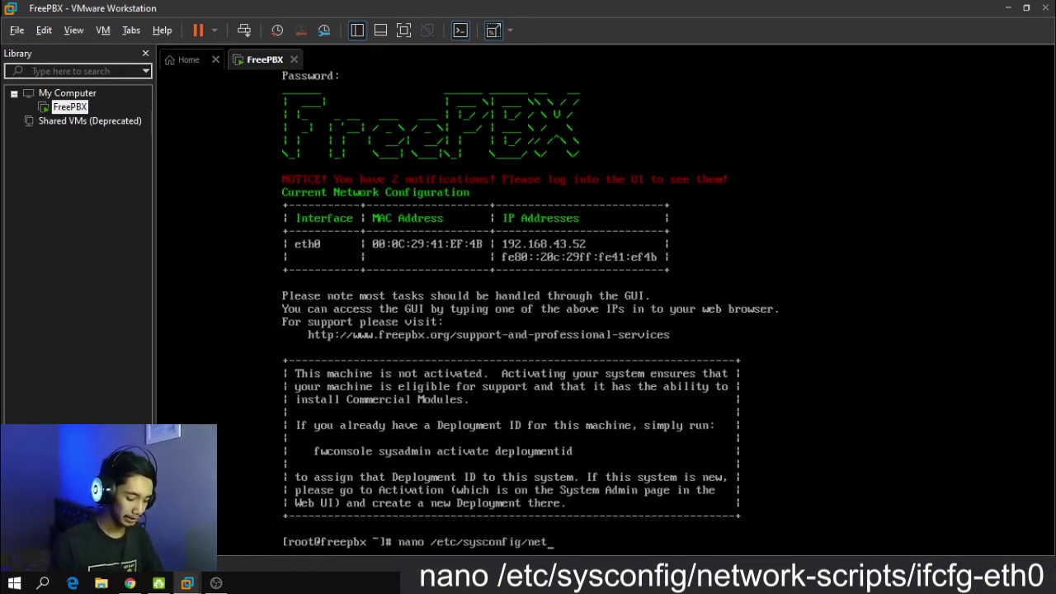
text(work-scripts)
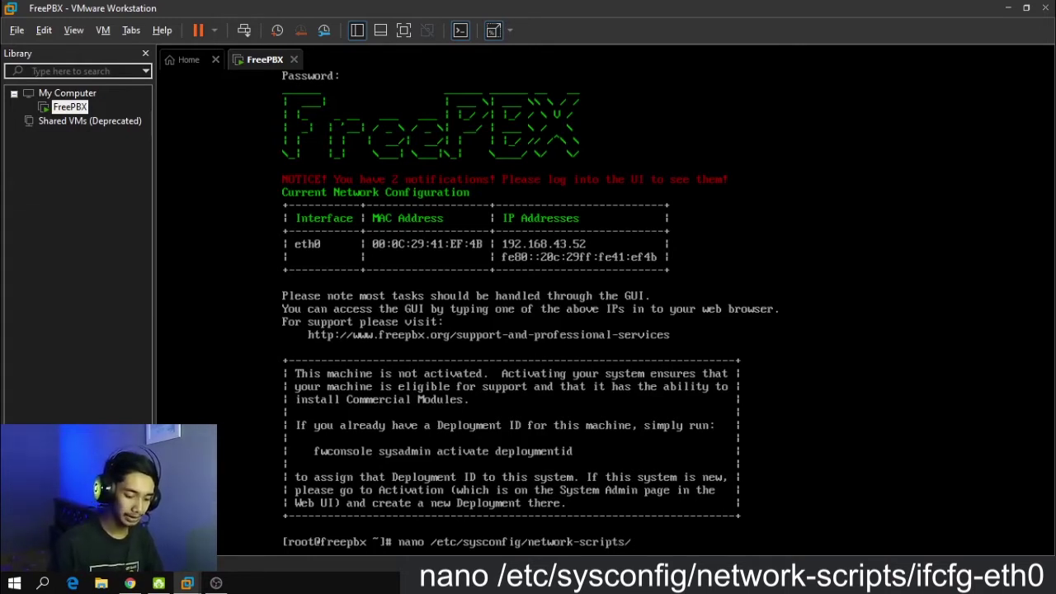
text(/if)
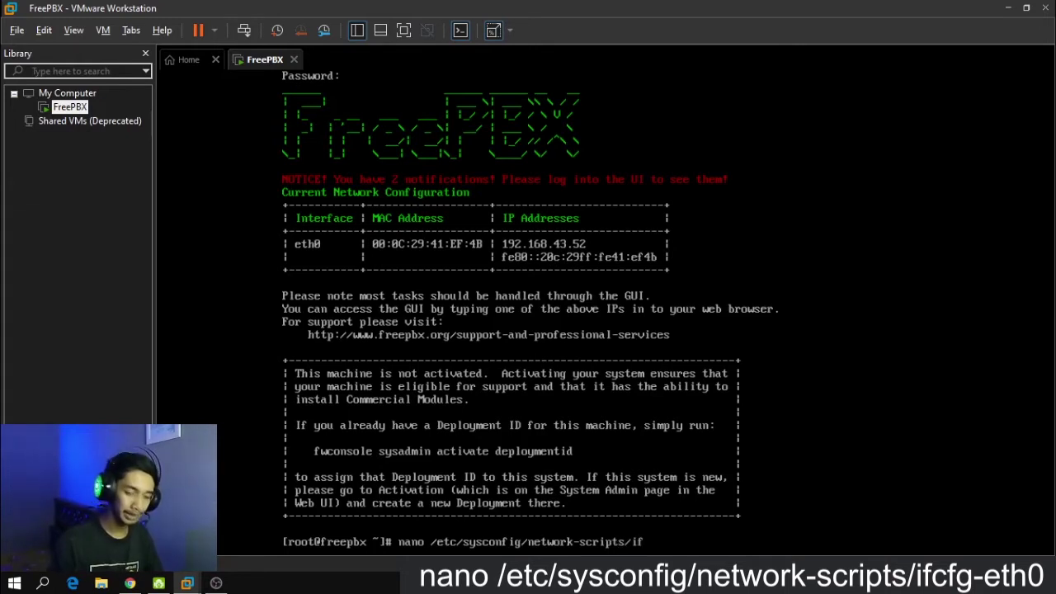
text(cfg-)
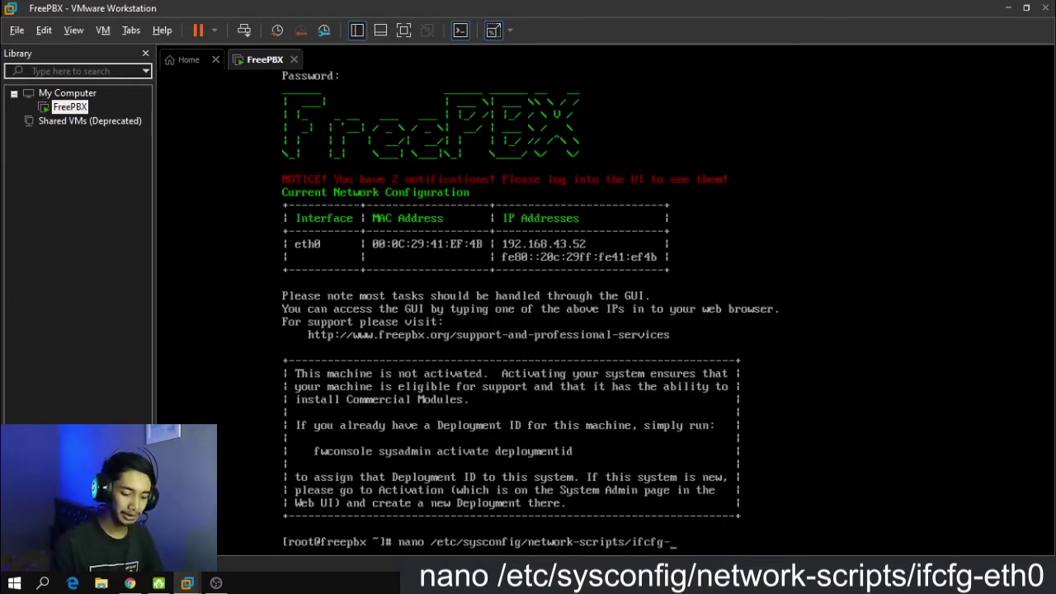
text(eth)
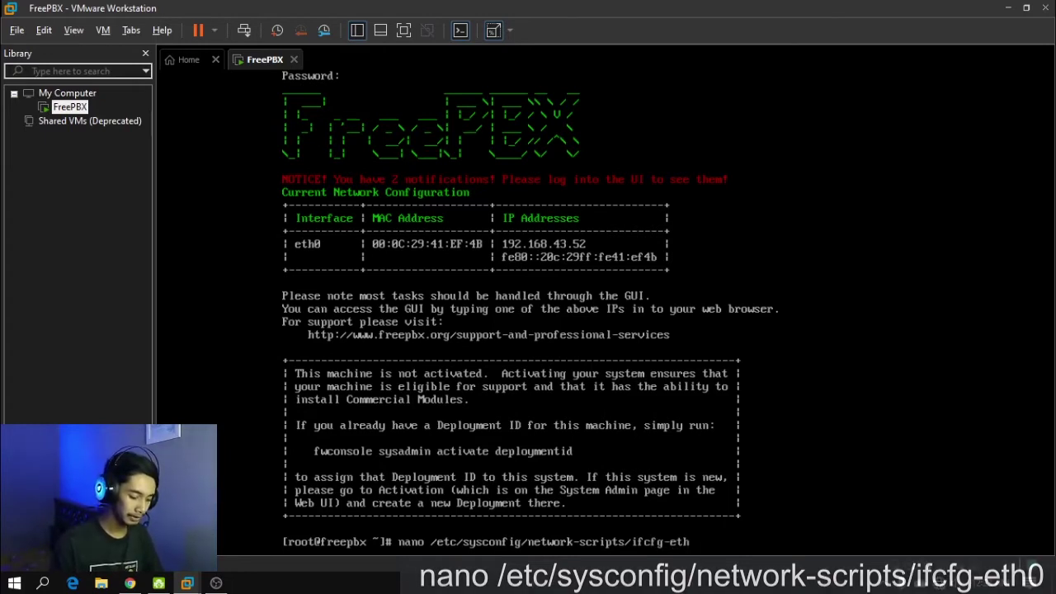
text(0)
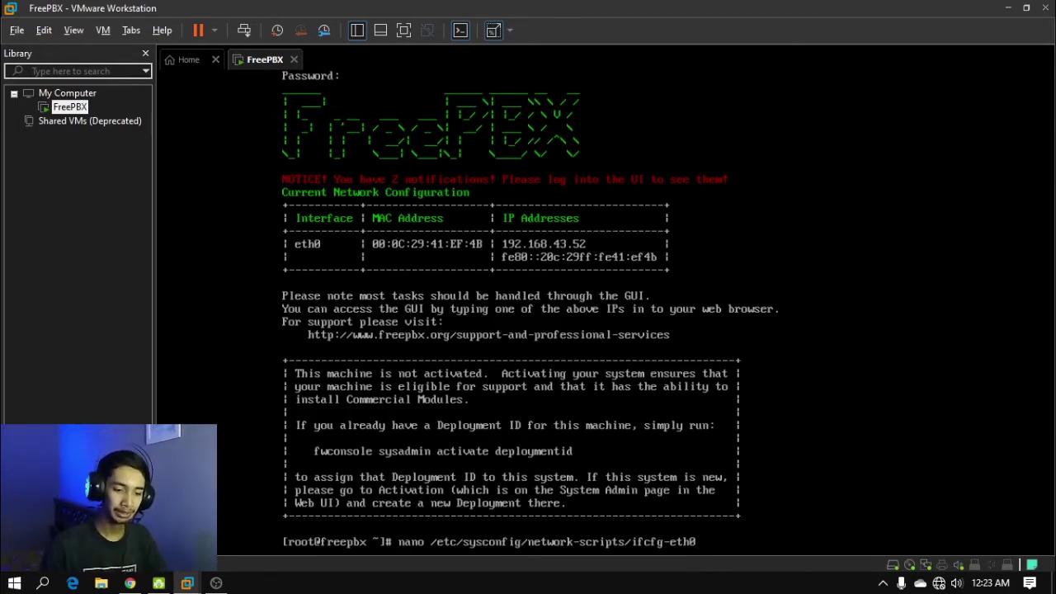
key(Return)
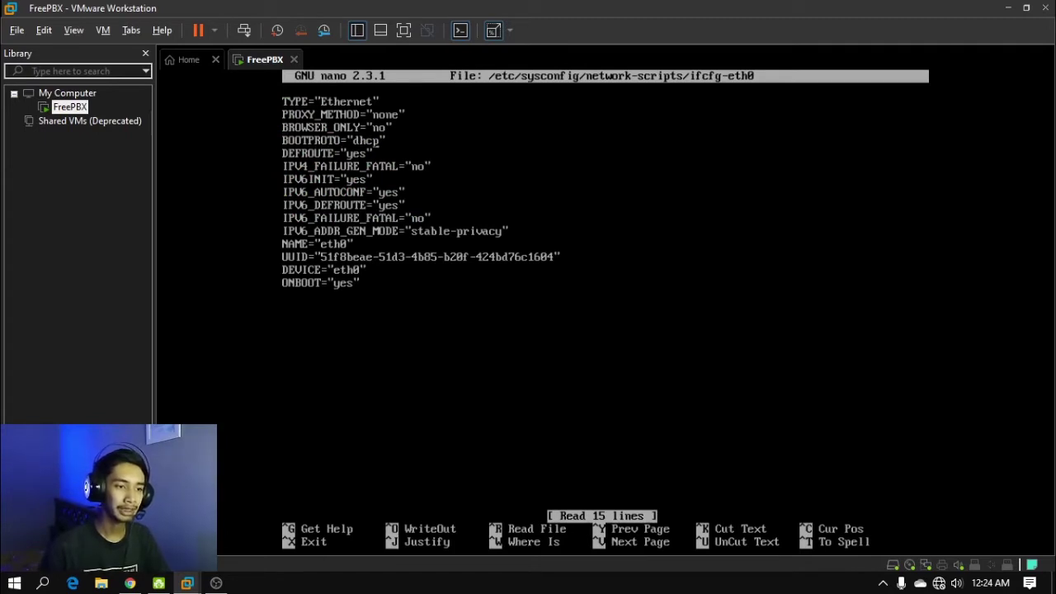
Change BOOTPROTO to "statis" and add IPADDR=192.168.43.171 on the next line
key(BackSpace)
key(BackSpace)
key(BackSpace)
key(BackSpace)
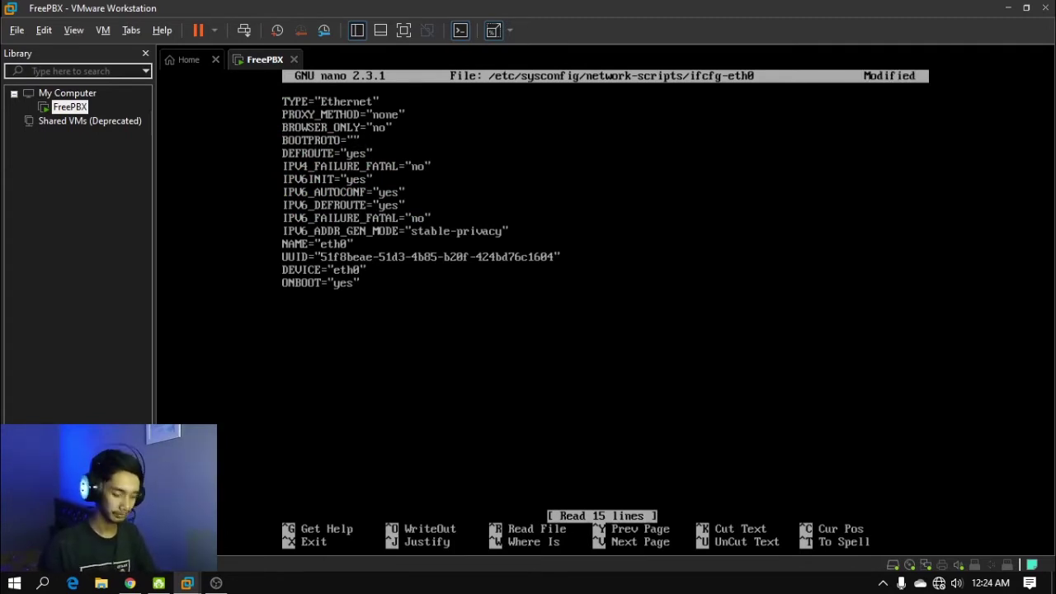
text(statis)
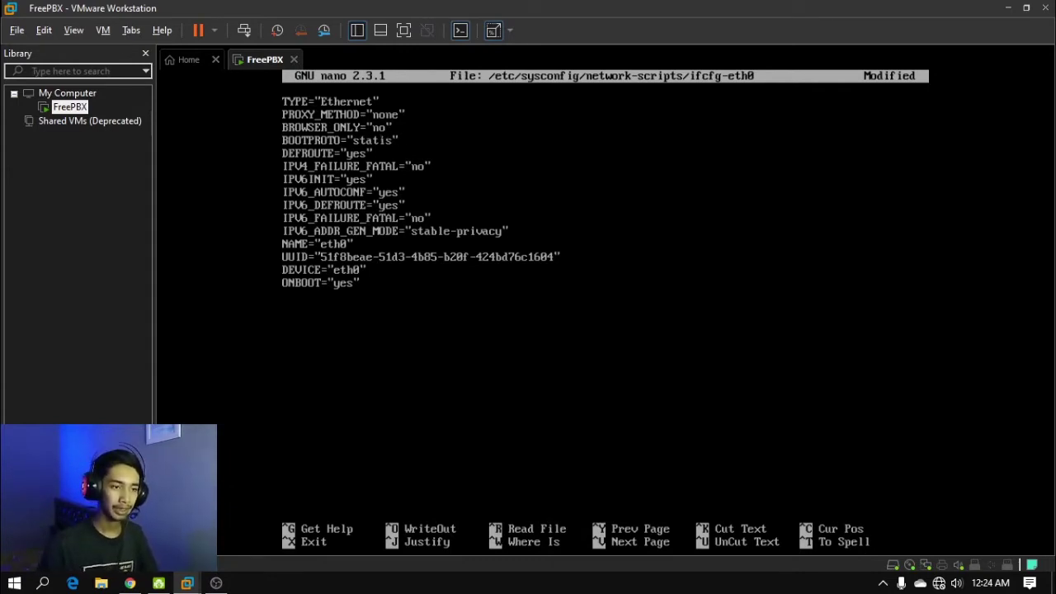
key(Return)
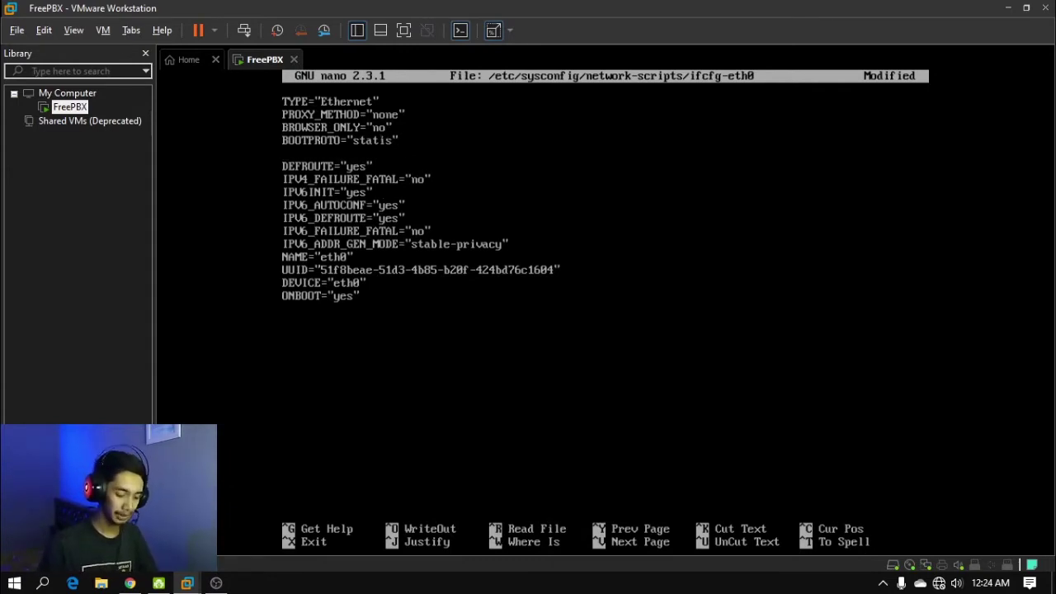
text(IPADDR)
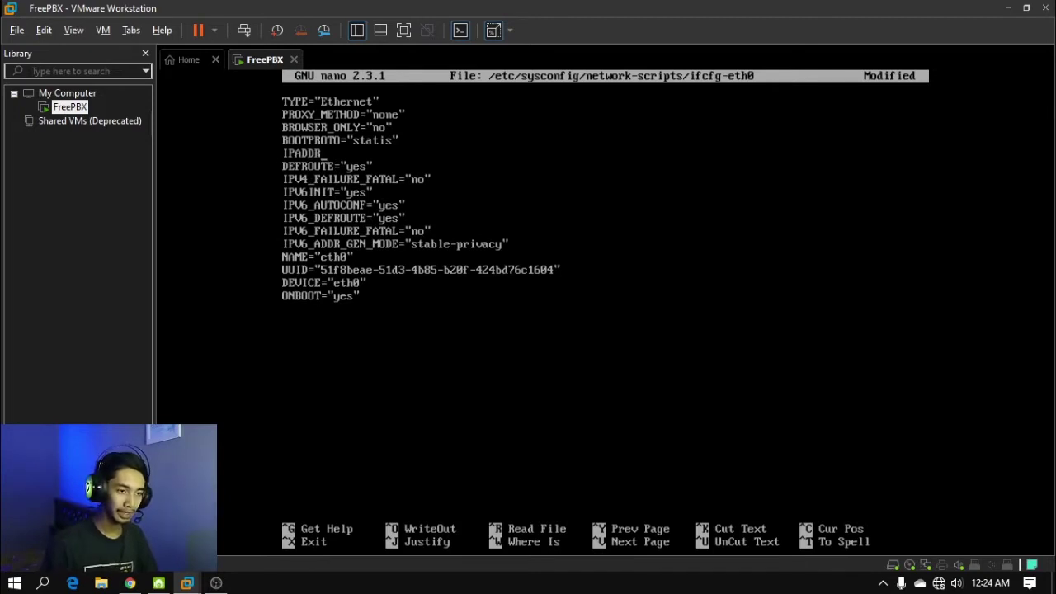
text(=19)
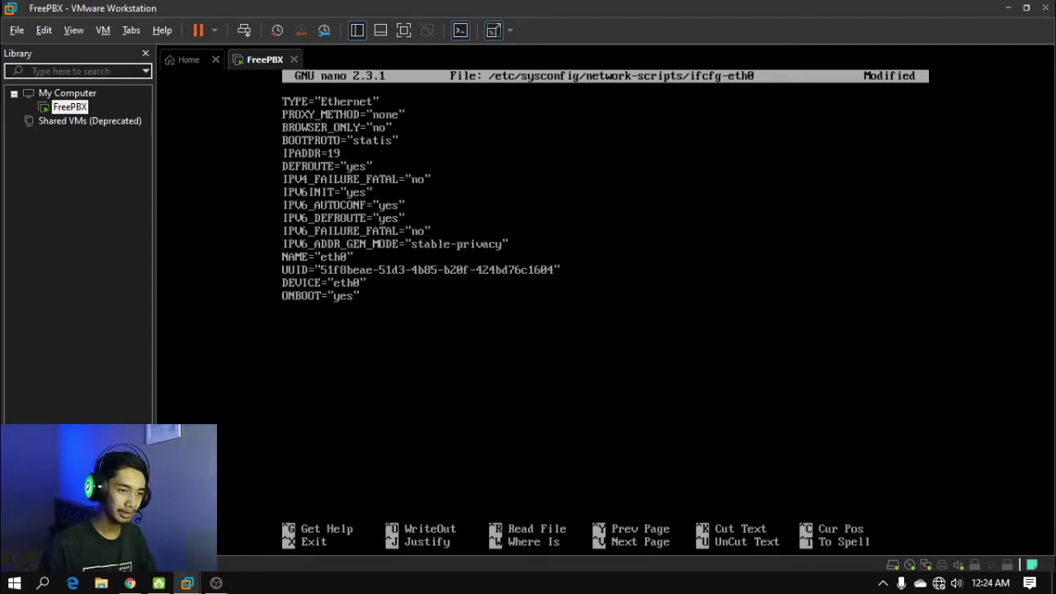
text(2.168.)
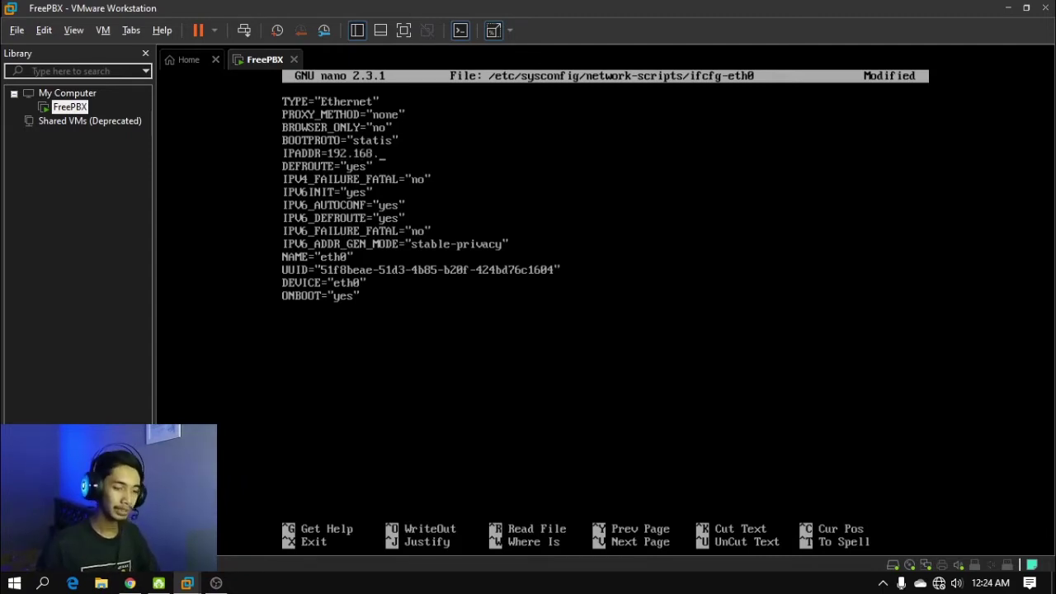
text(43)
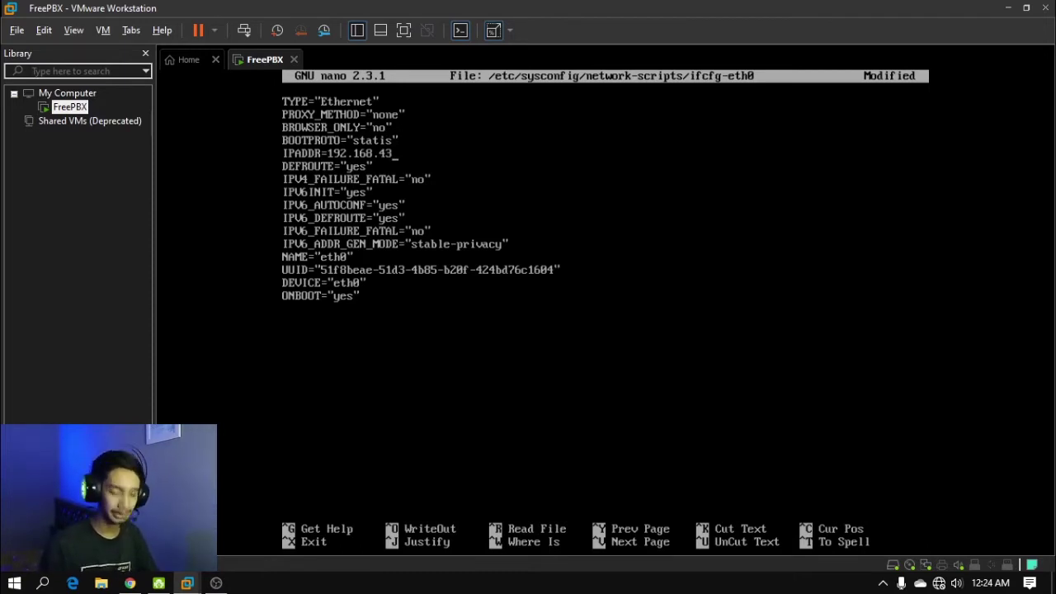
text(.)
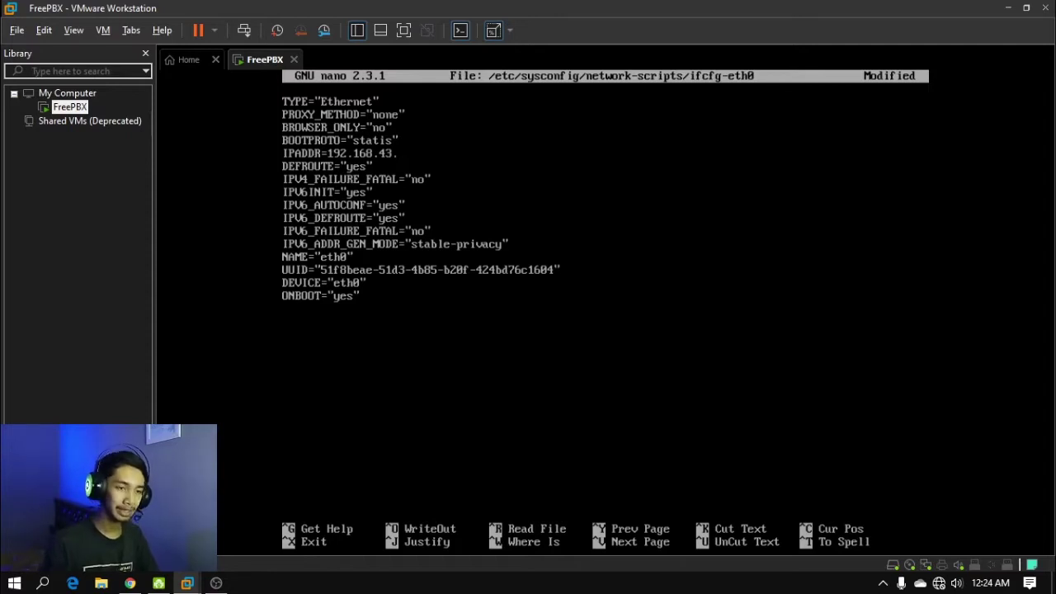
text(171)
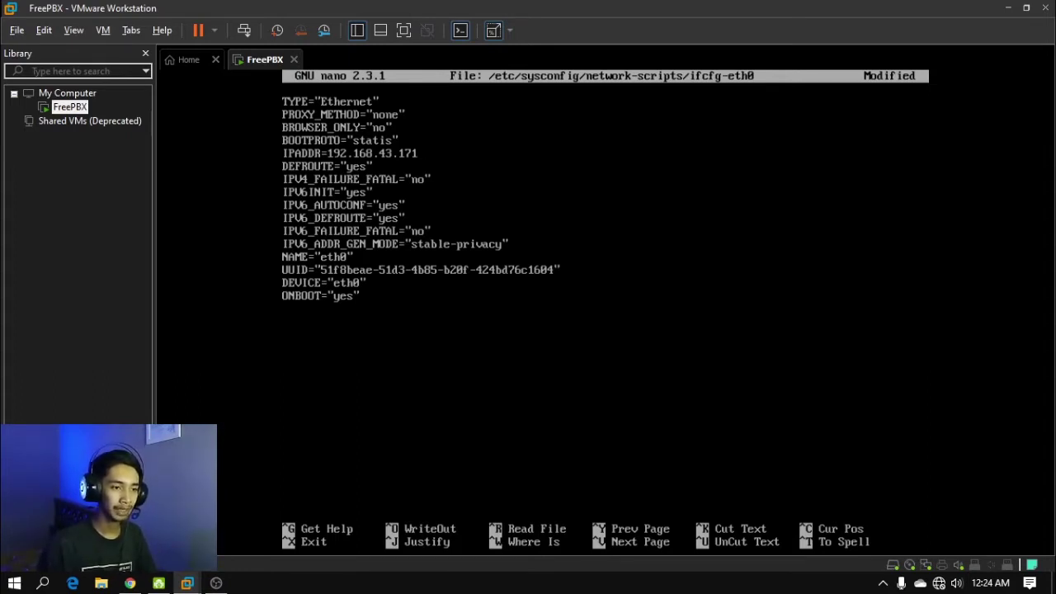
Add a GATEWAY=192.168.43.1 line below the IP address and start a new line
key(Return)
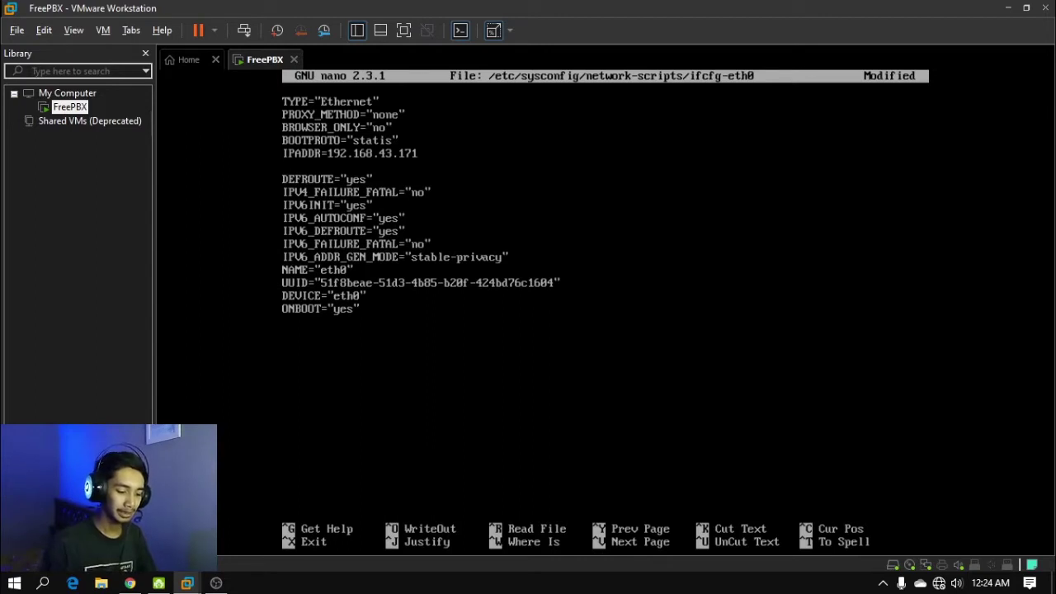
text(GAT)
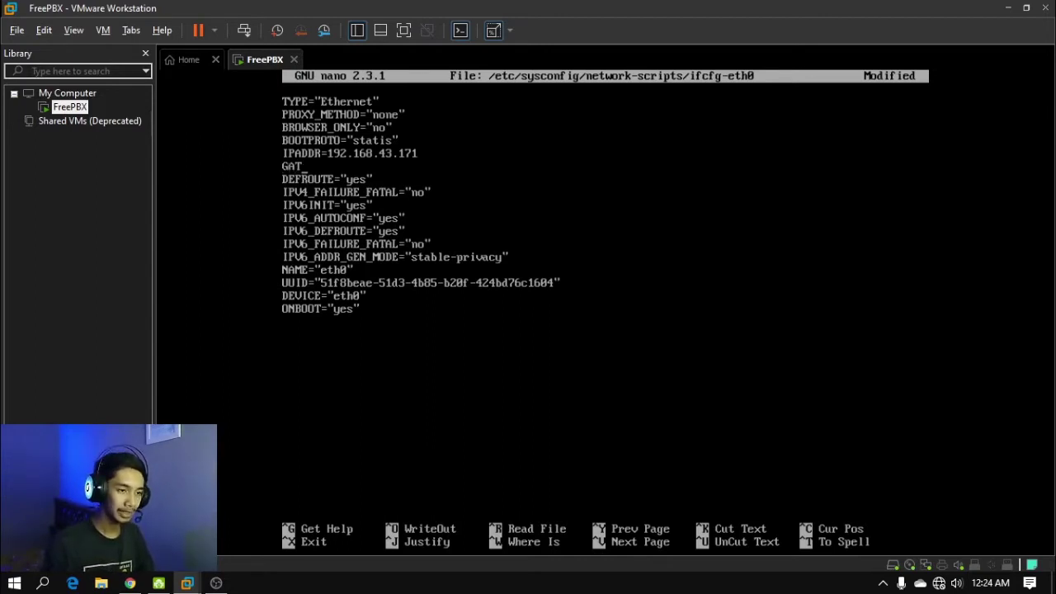
text(EWAY)
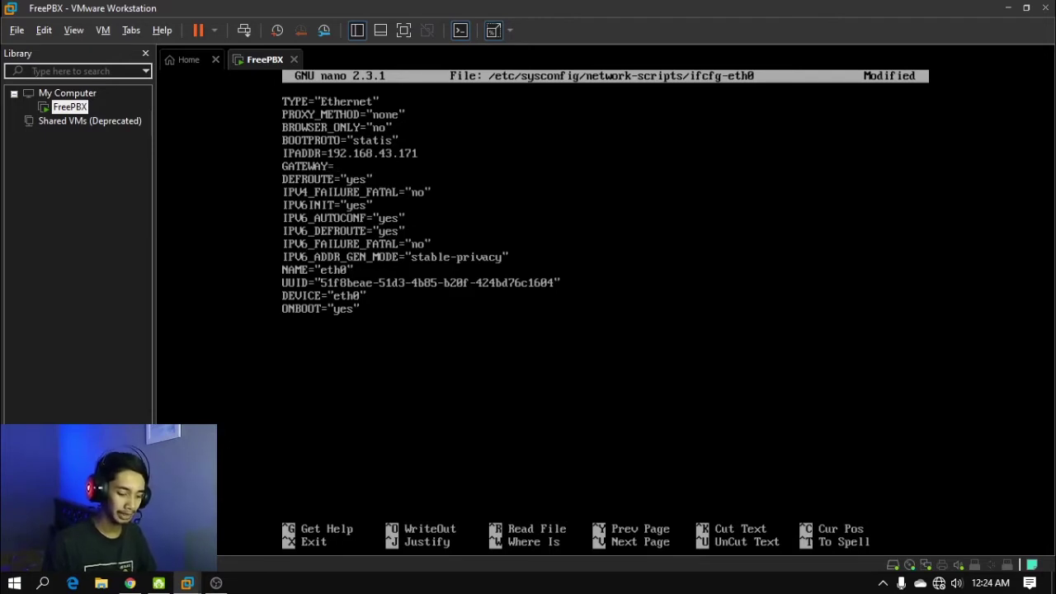
text(=192)
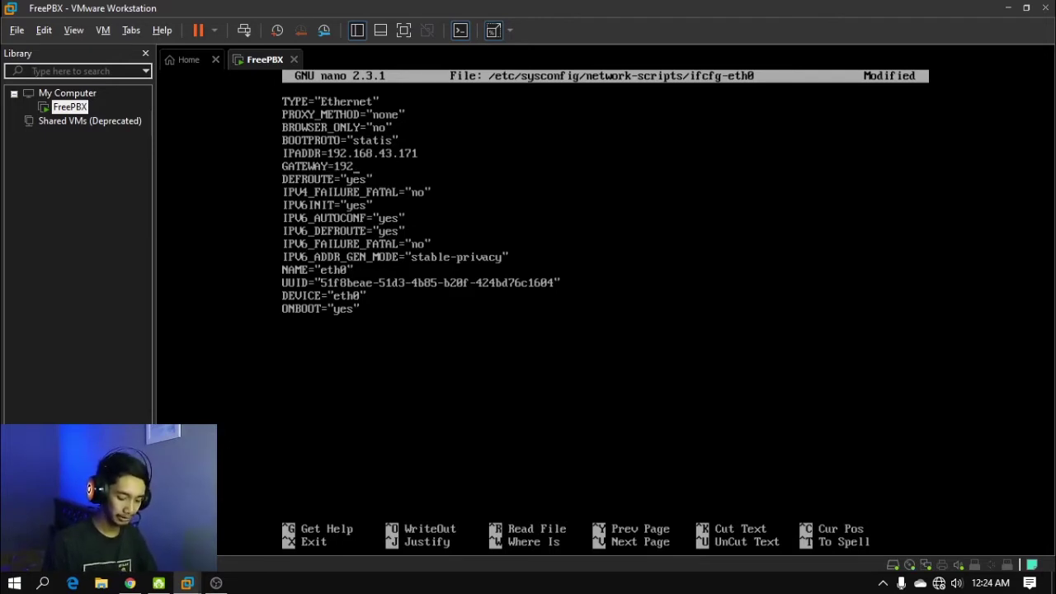
text(.168.)
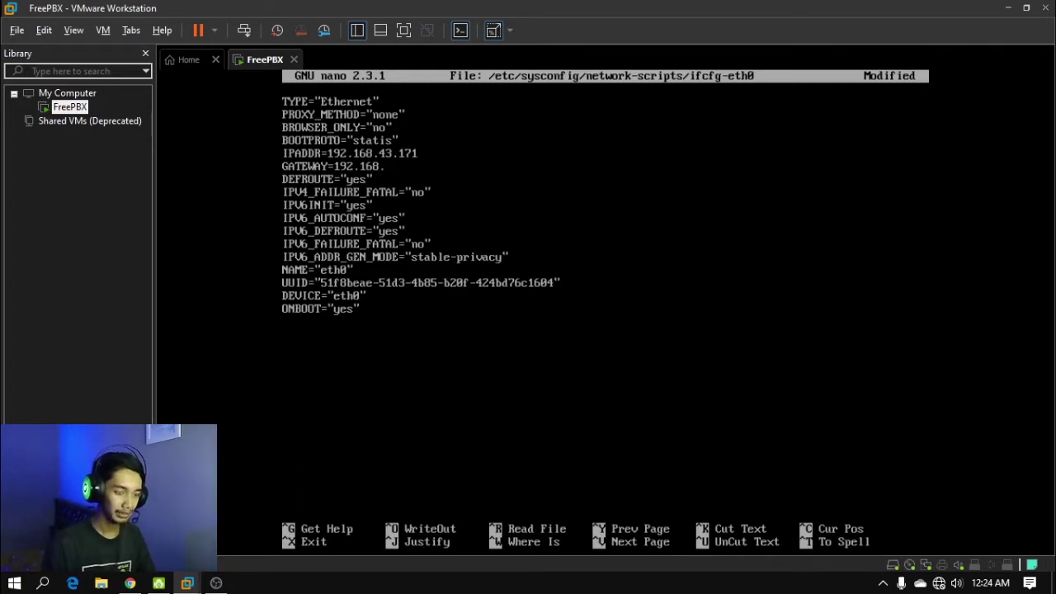
text(3)
key(BackSpace)
text(43)
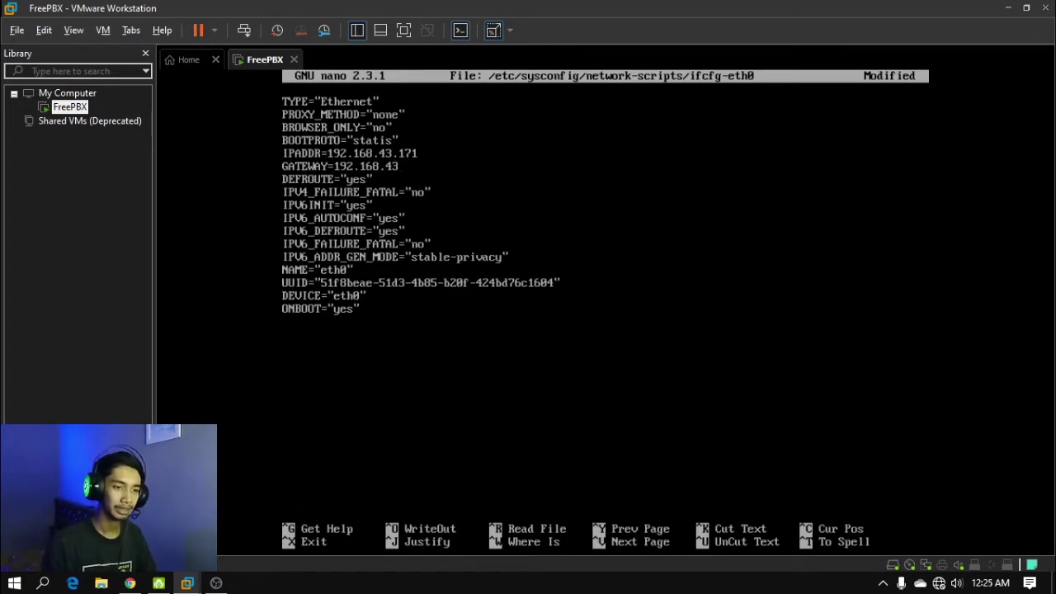
text(.1)
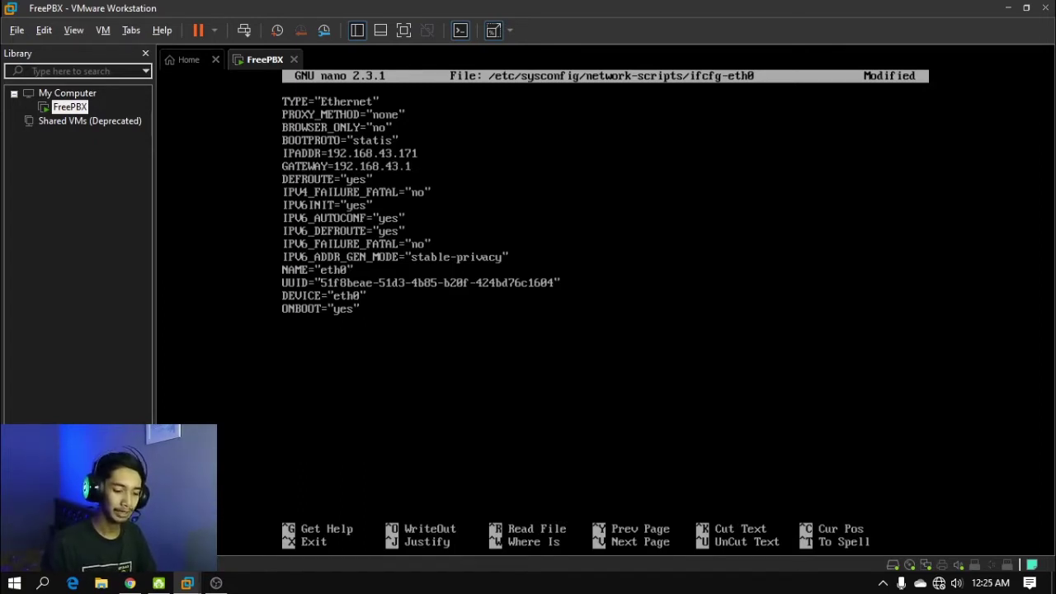
key(Return)
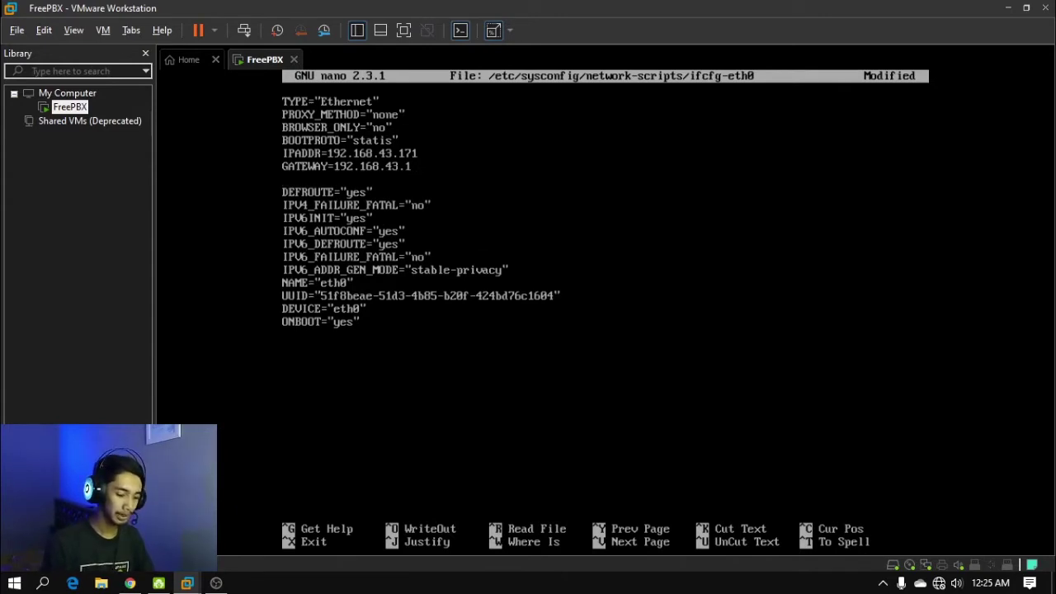
Add NETMASK=255.255.255.0 to ifcfg-eth0, comment out the five IPV6 lines with #, and exit the editor
text(NETMA)
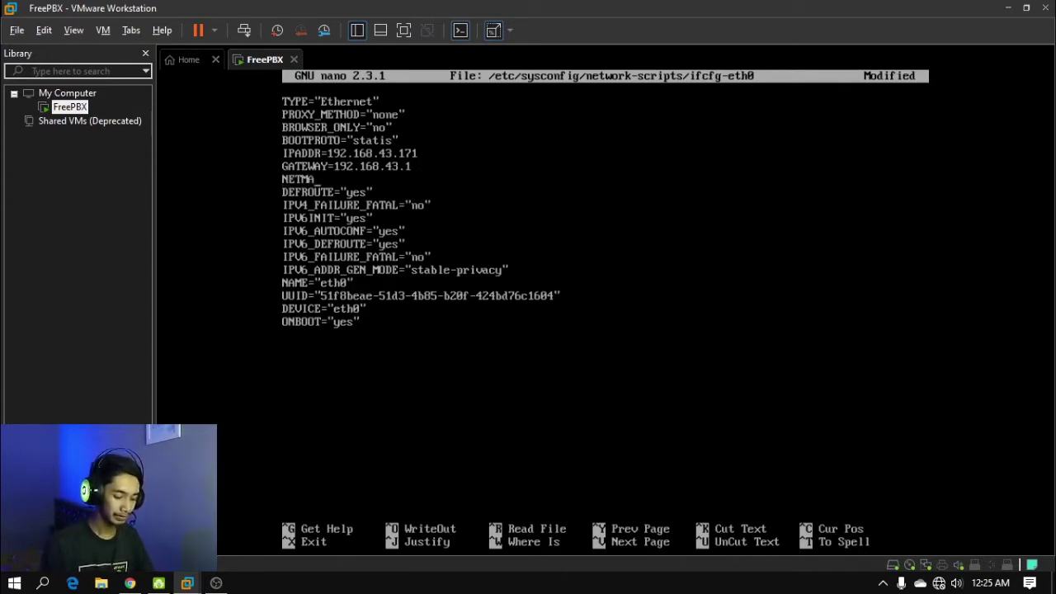
text(SK=)
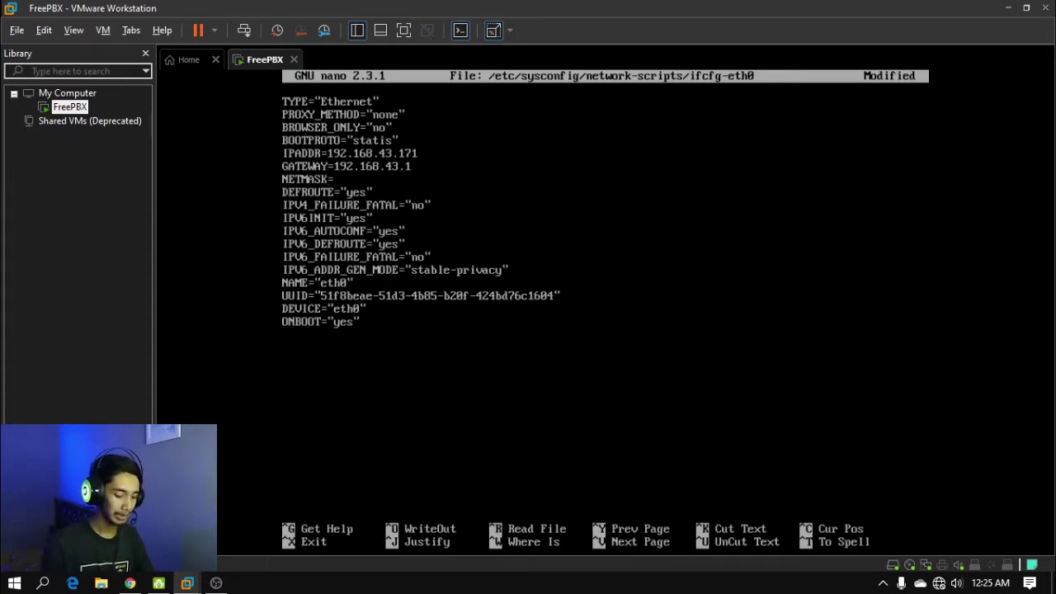
text(255.255.255.0)
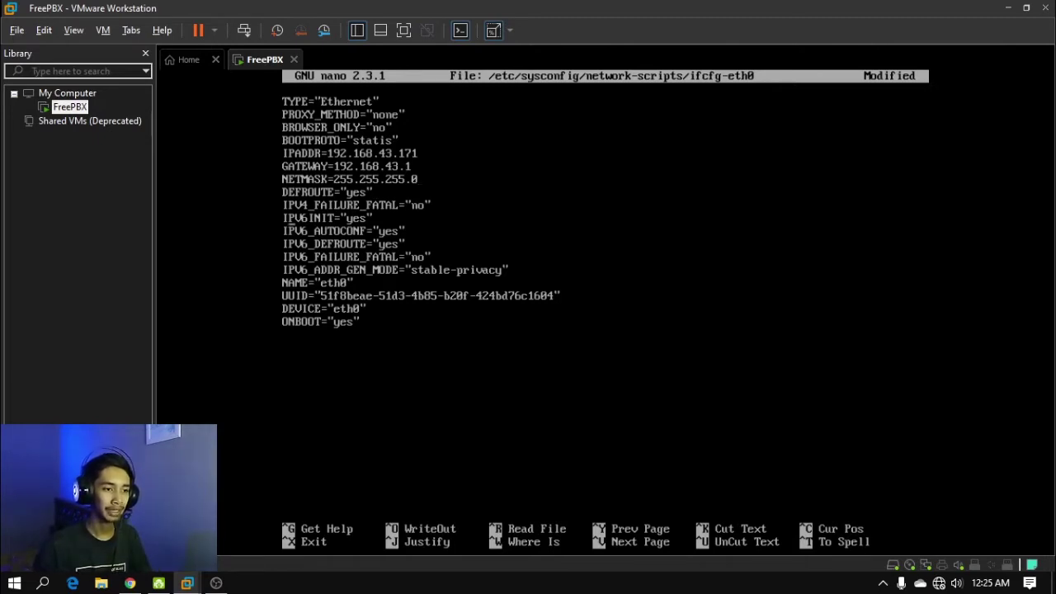
text(#)
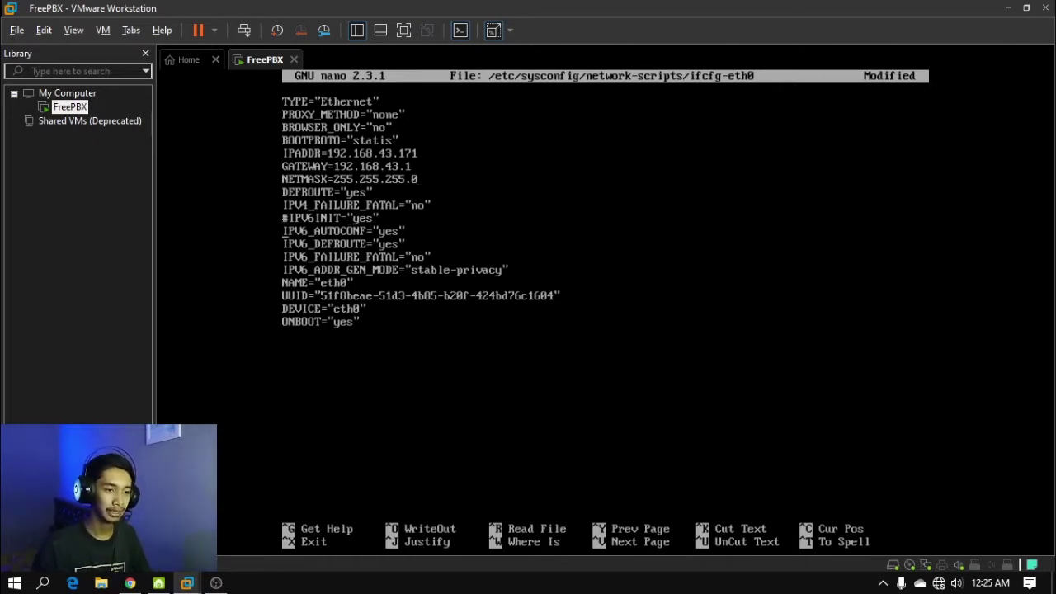
key(Left)
key(Down)
text(#)
key(Left)
key(Down)
text(#)
key(Left)
key(Down)
text(#)
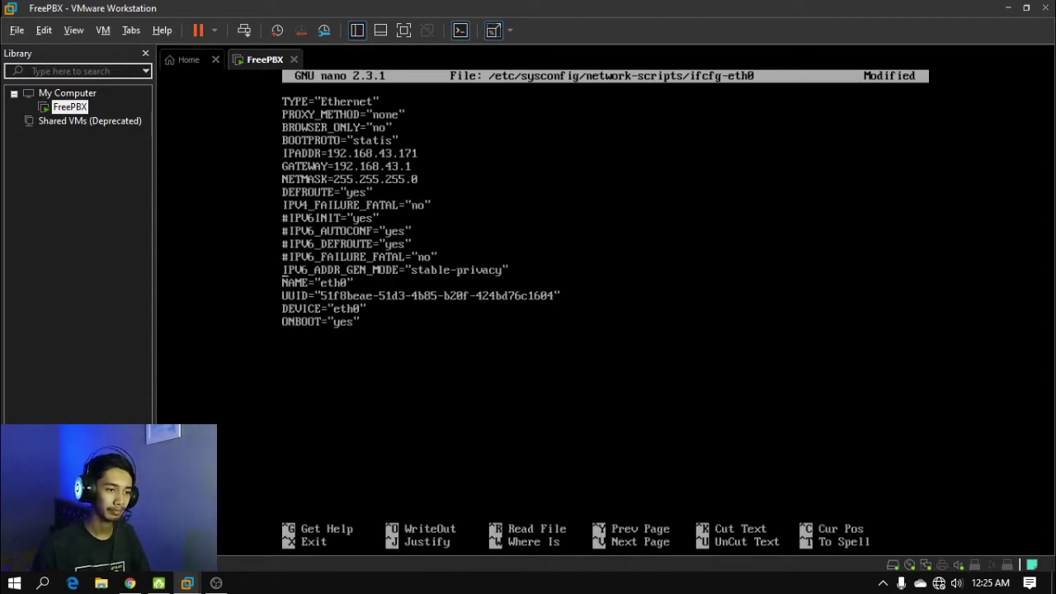
key(Left)
key(Down)
text(#)
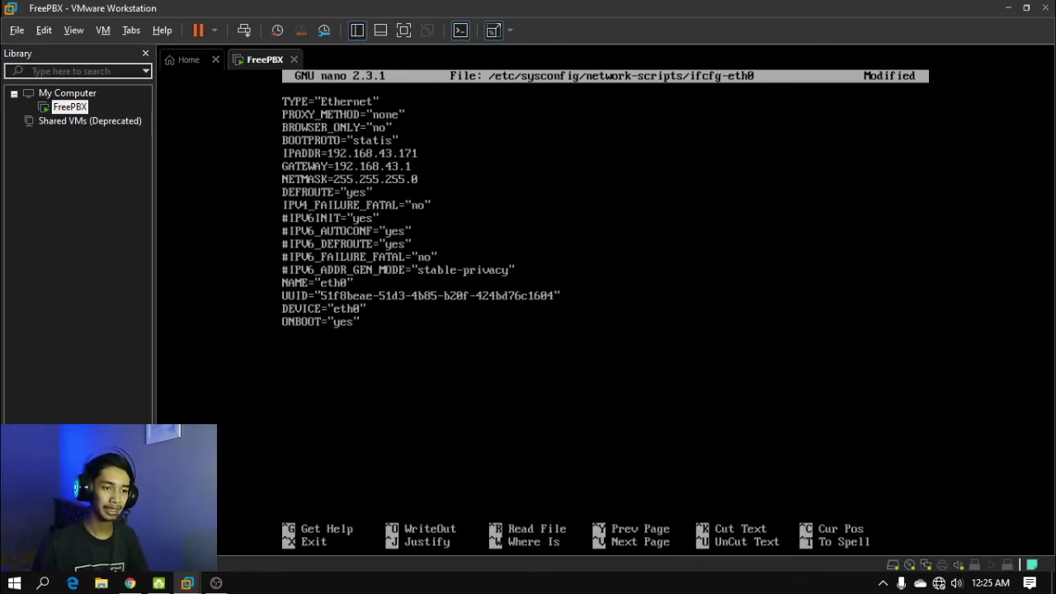
key(ctrl+x)
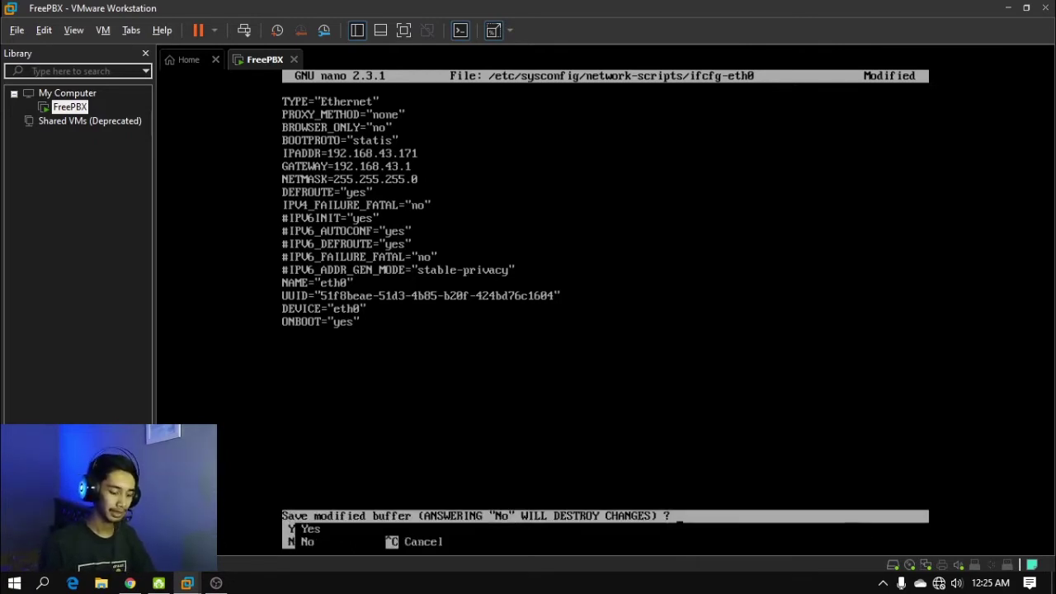
Save the ifcfg-eth0 changes and reboot the FreePBX server
key(y)
key(Return)
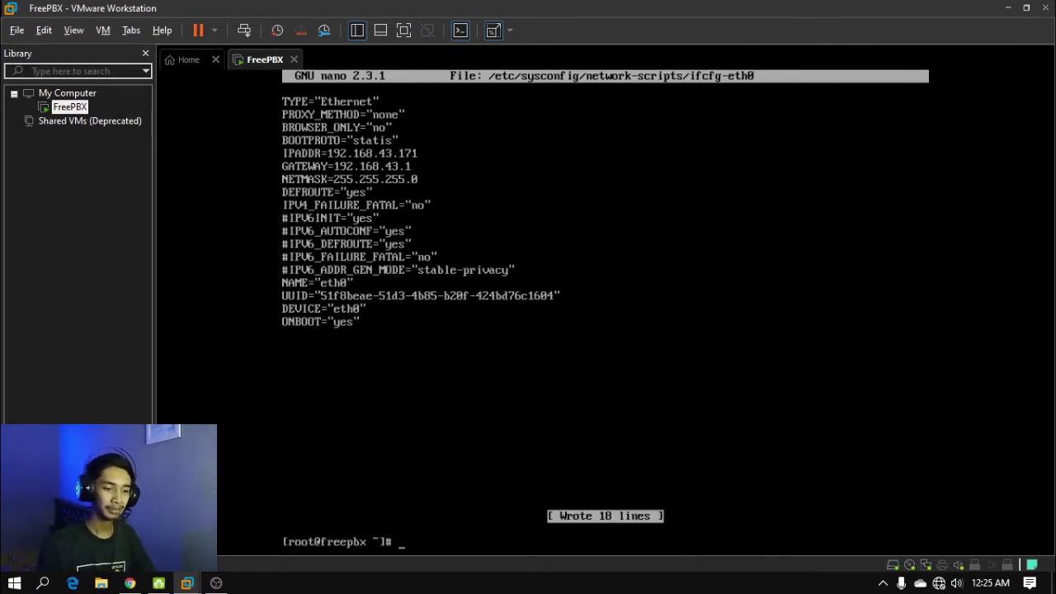
text(reboot)
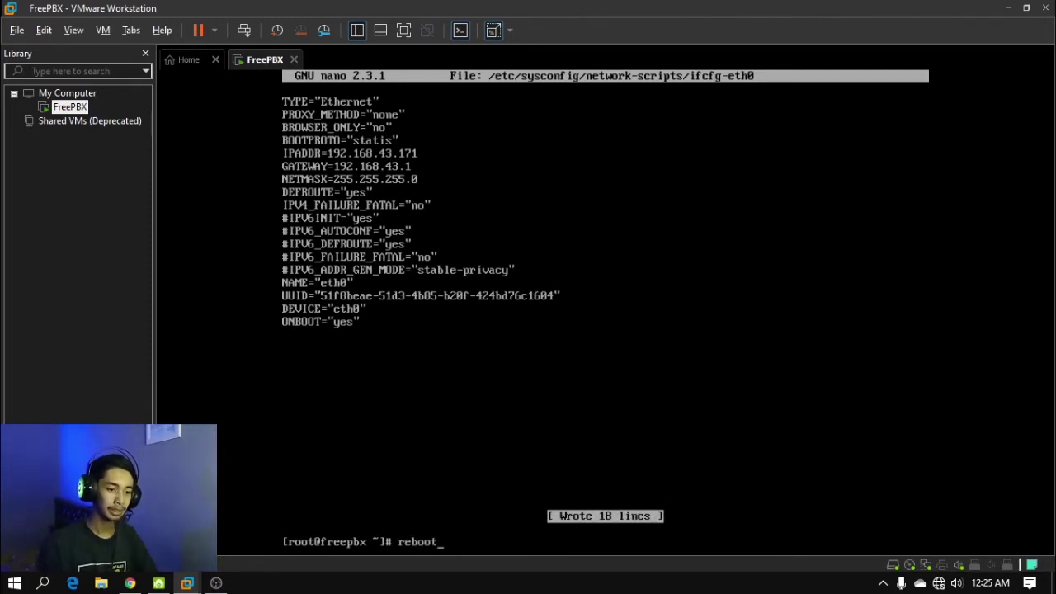
key(Return)
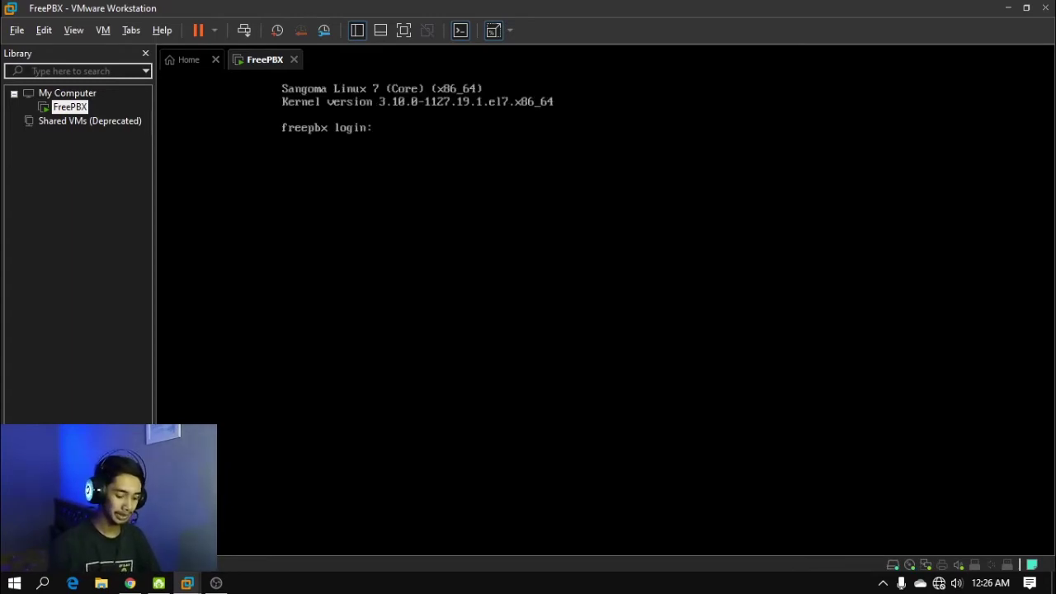
Log in as root at the FreePBX console
text(root)
key(Return)
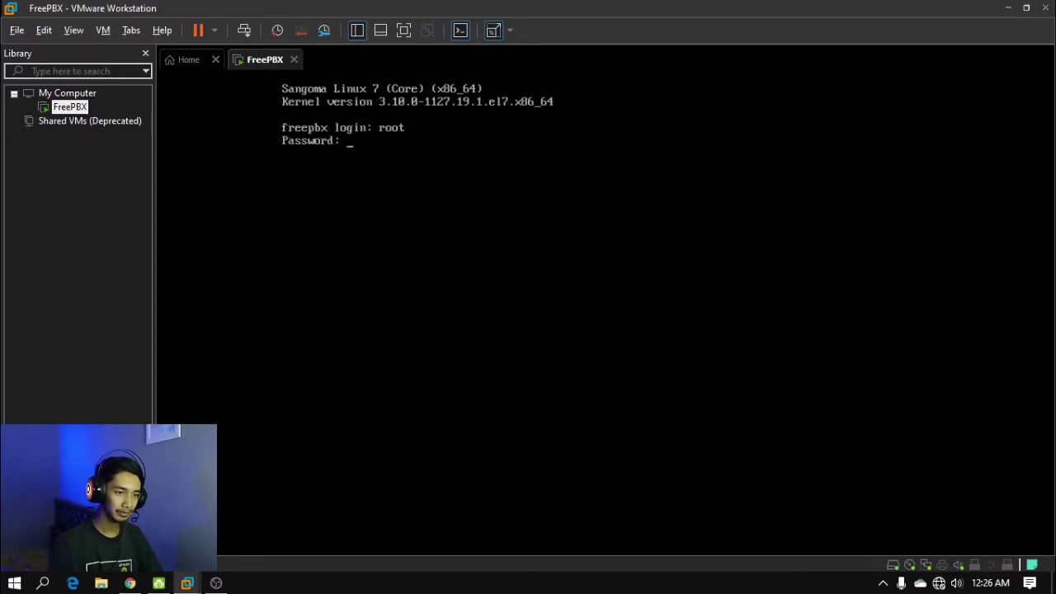
key(Return)
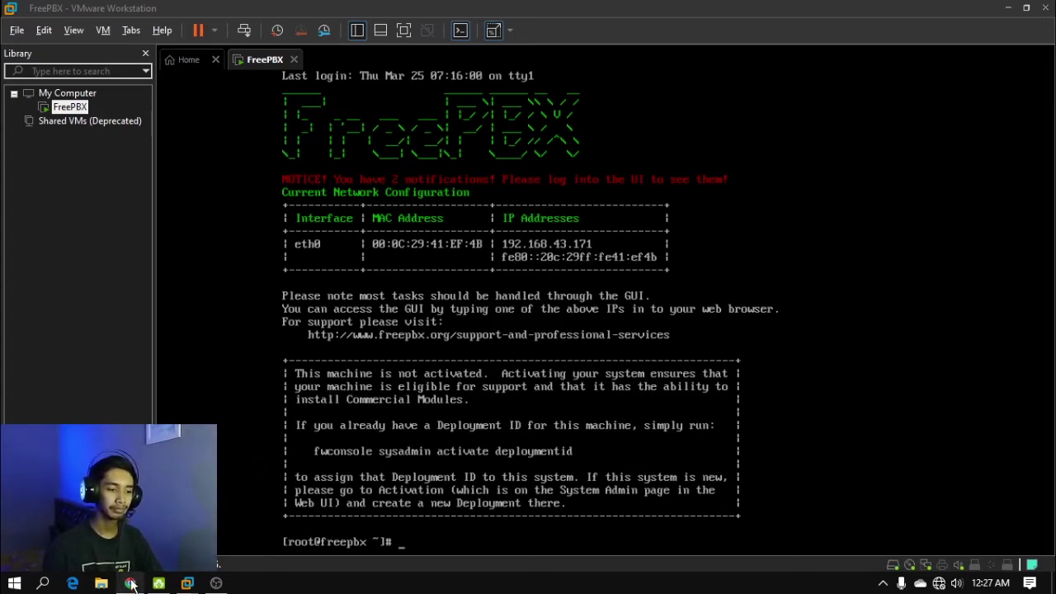
Open 192.168.43.171 in a new Chrome tab to reach the FreePBX server
click(130, 582)
click(580, 12)
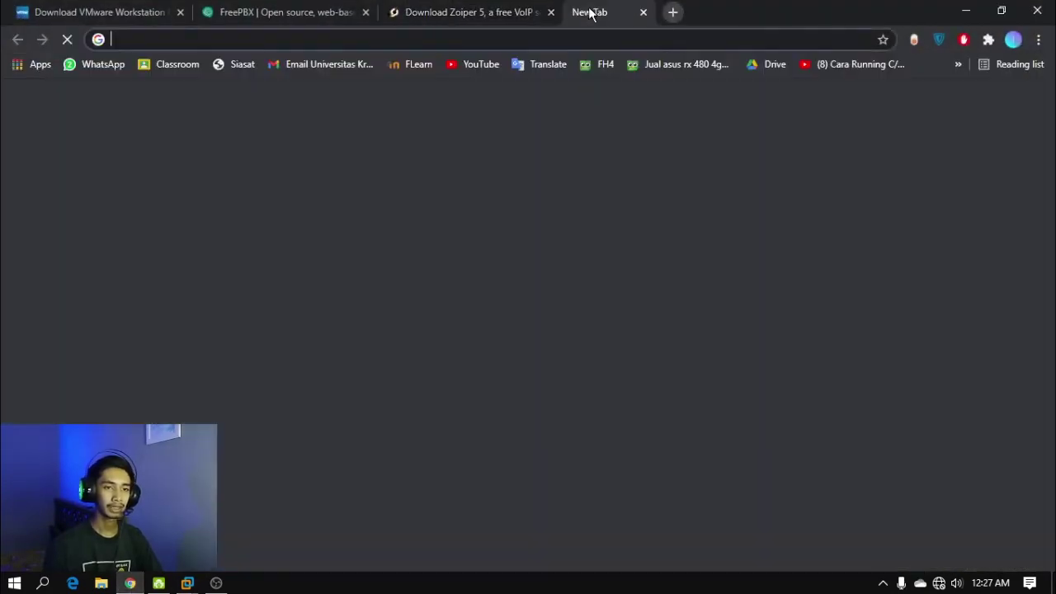
click(571, 43)
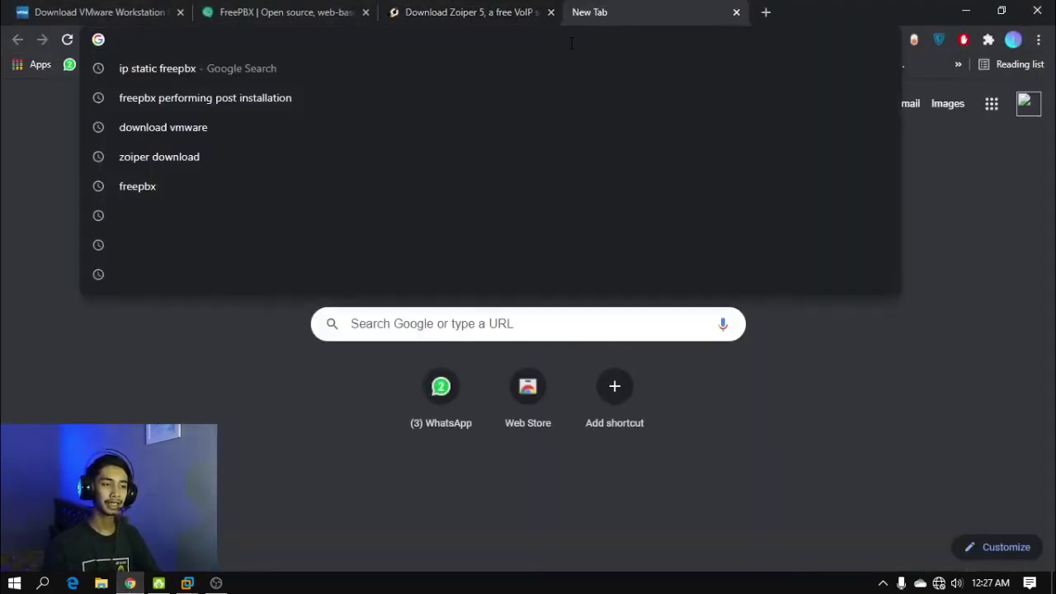
text(192)
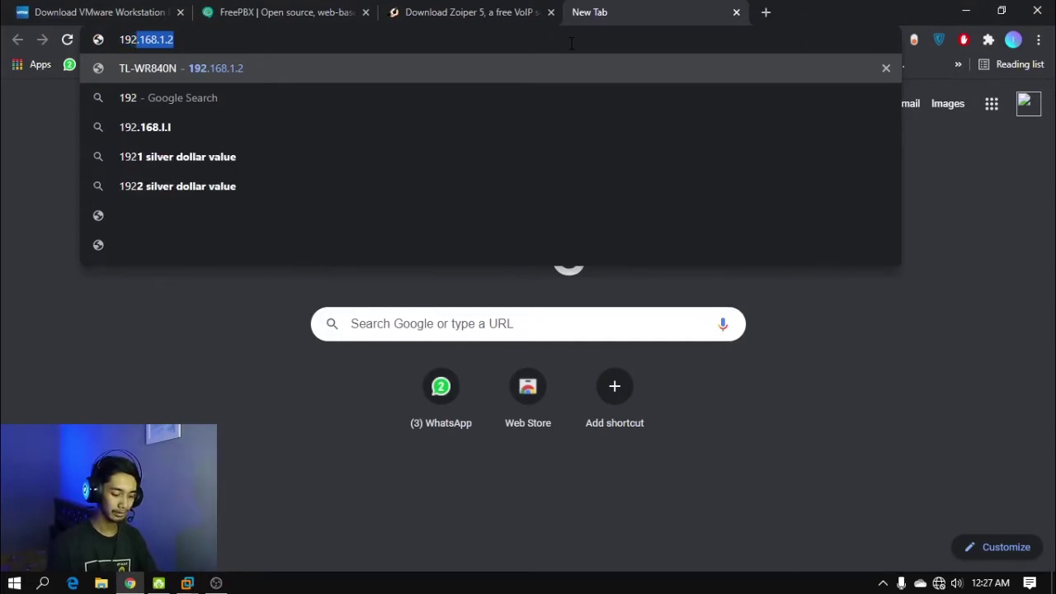
text(.168.)
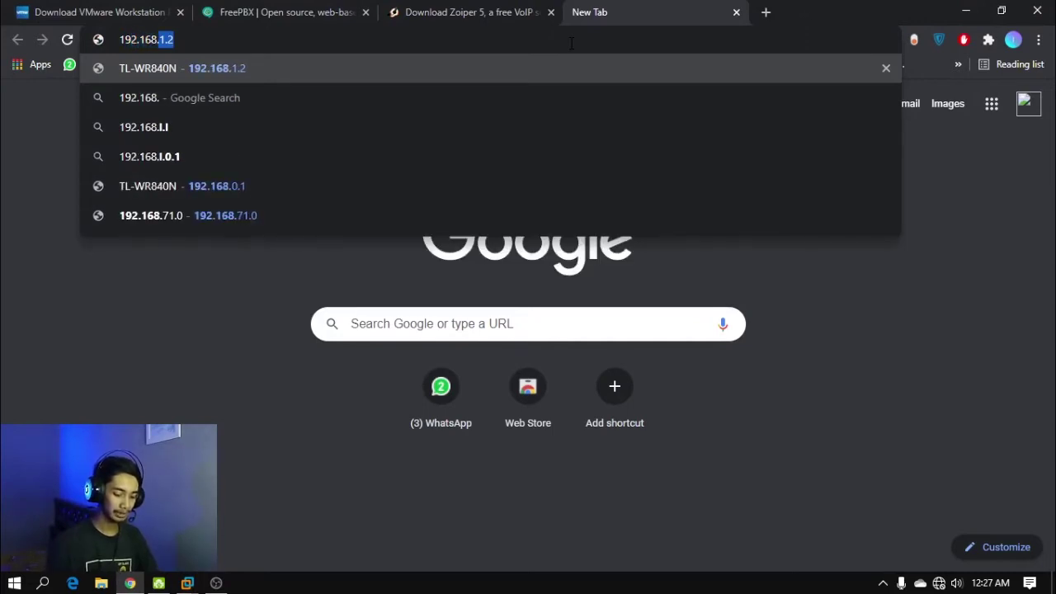
text(43.171)
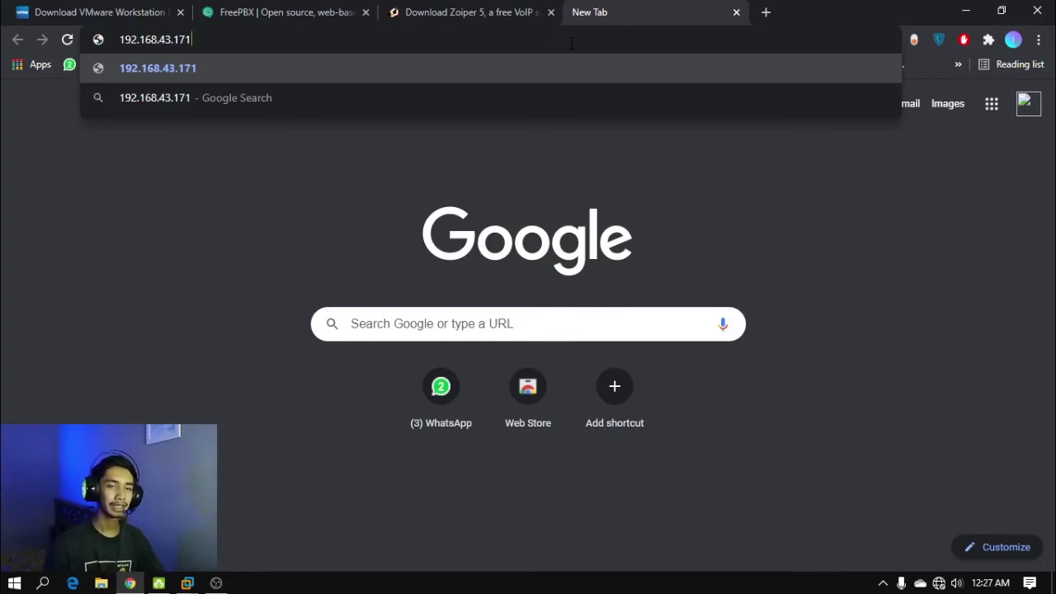
key(Return)
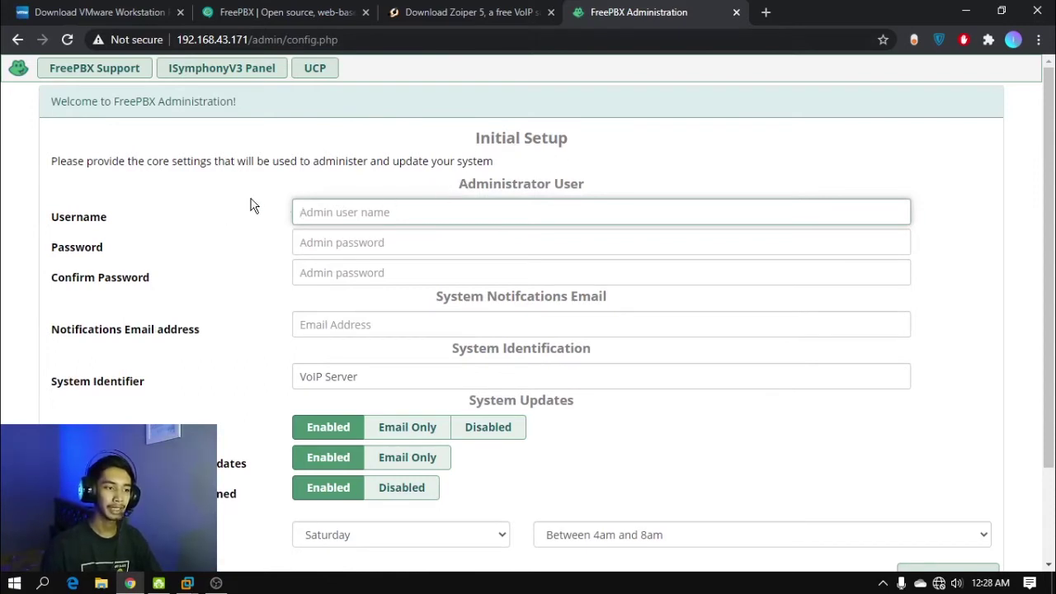
Enter the administrator username on the Initial Setup page
click(348, 205)
text(i)
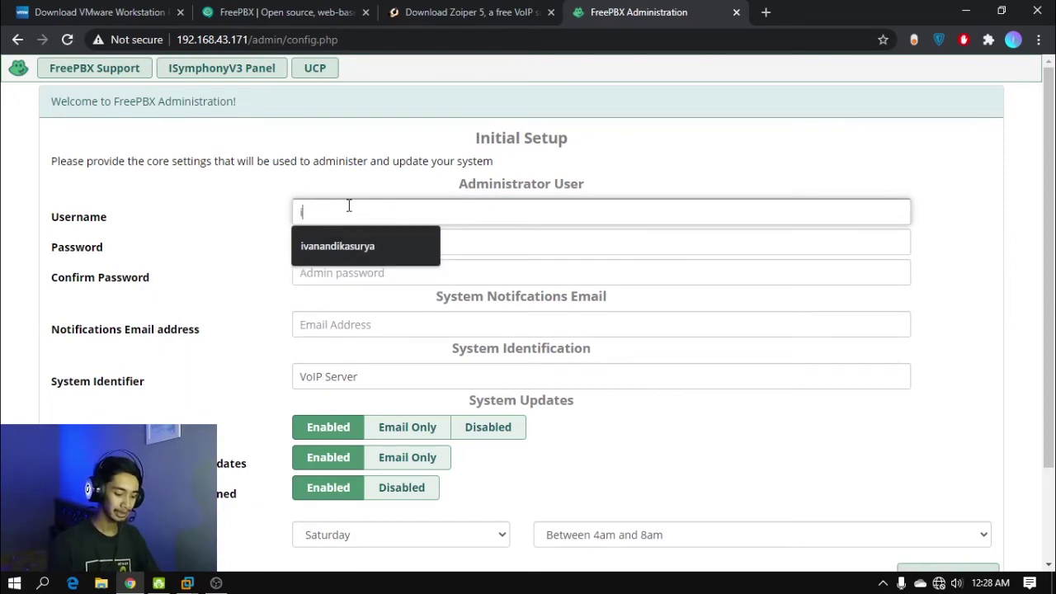
text(vanandika)
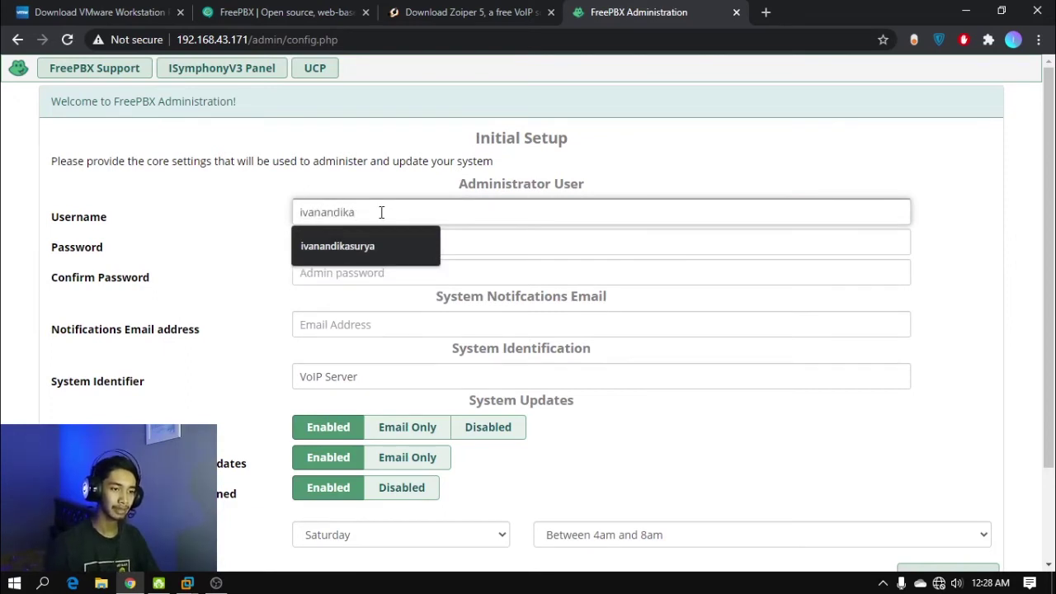
click(481, 238)
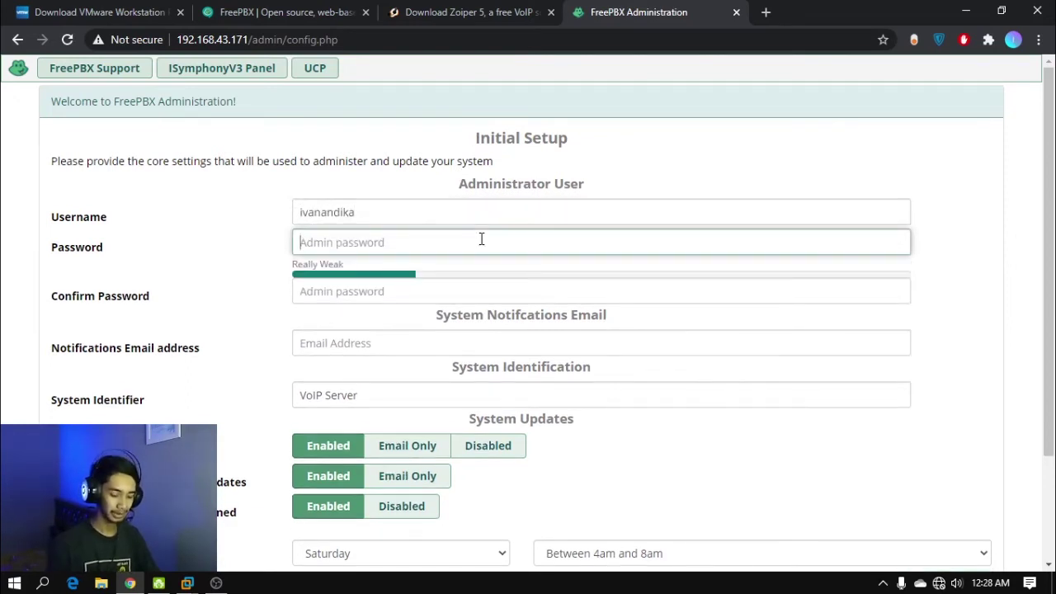
Enter and confirm the admin password
text(••••••••••)
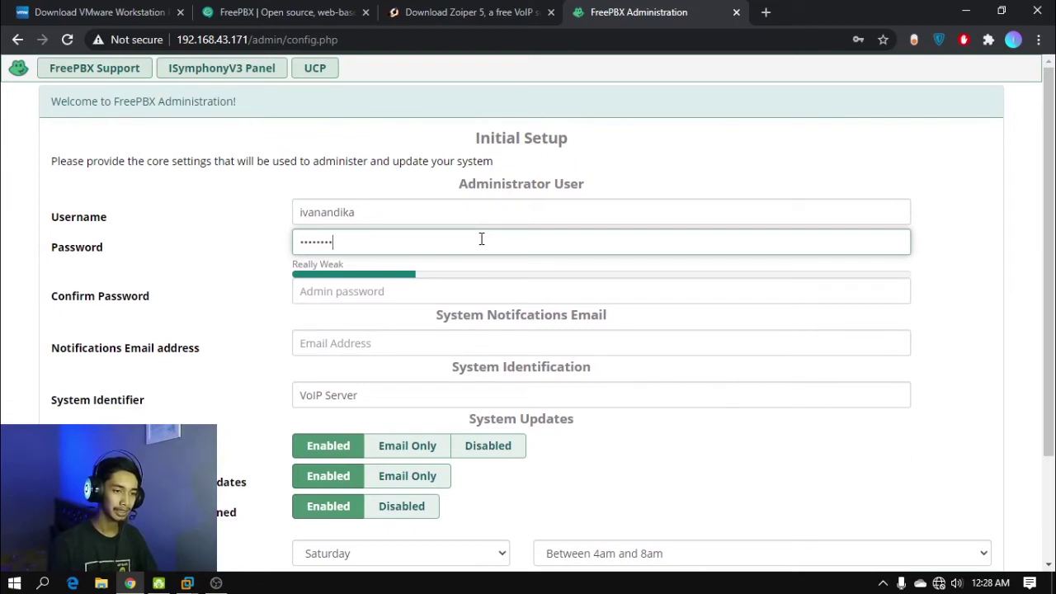
click(406, 296)
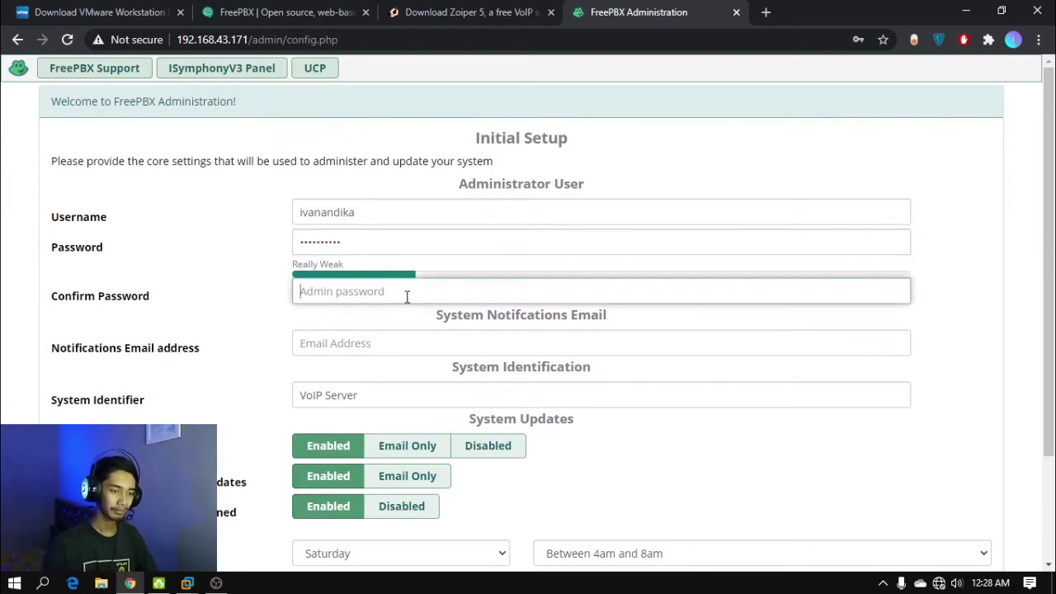
text(••••••••••)
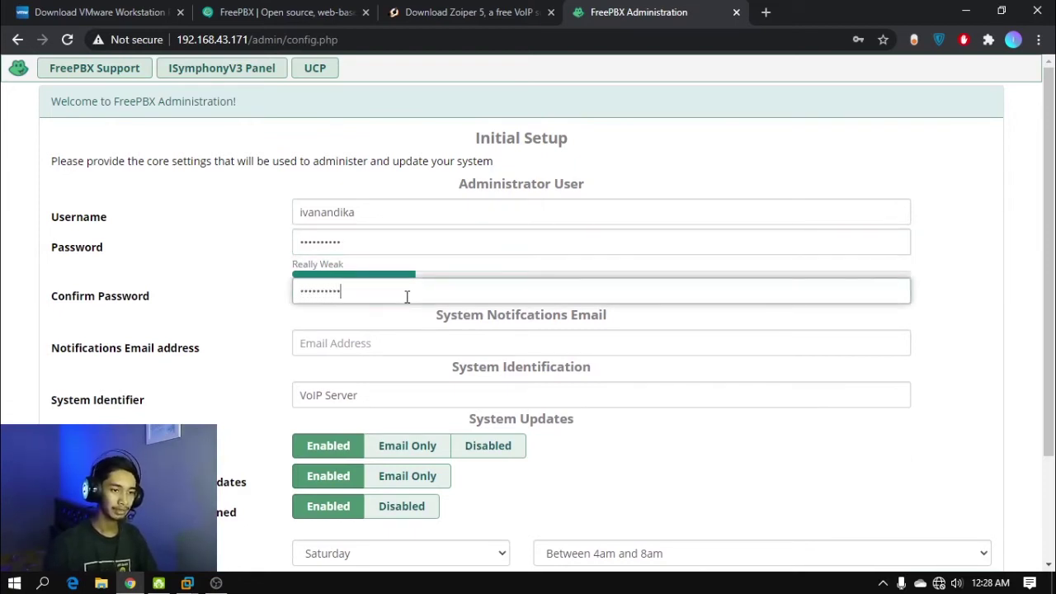
click(405, 310)
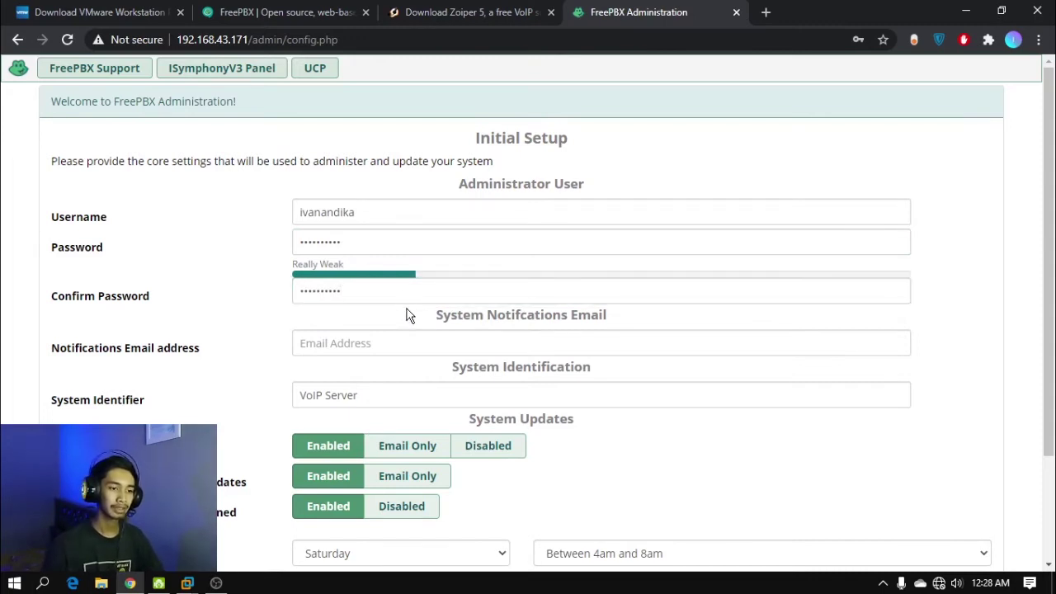
Fill in the notifications e-mail address and submit Setup System
click(379, 335)
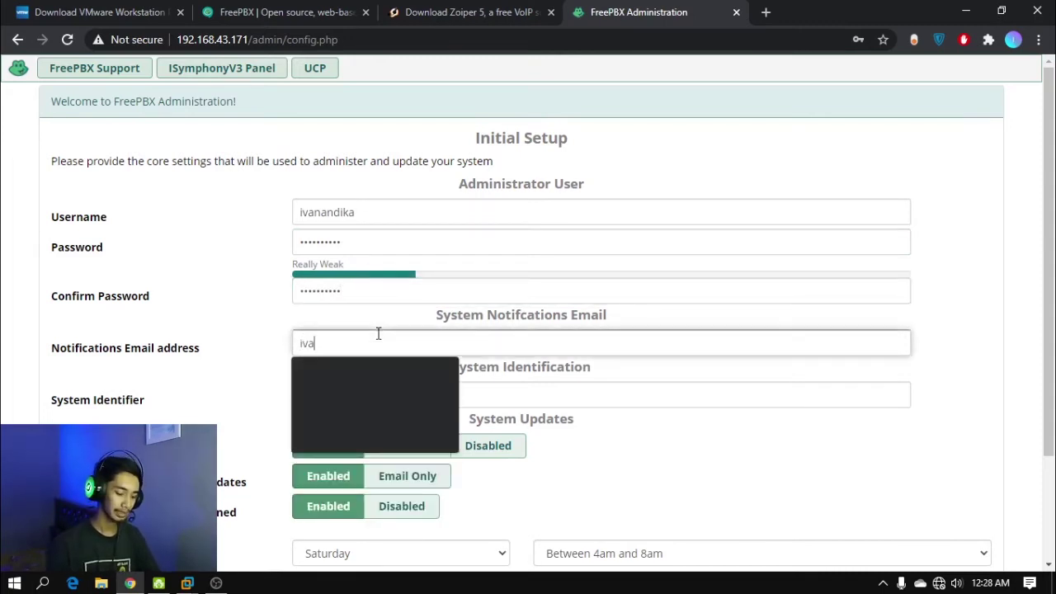
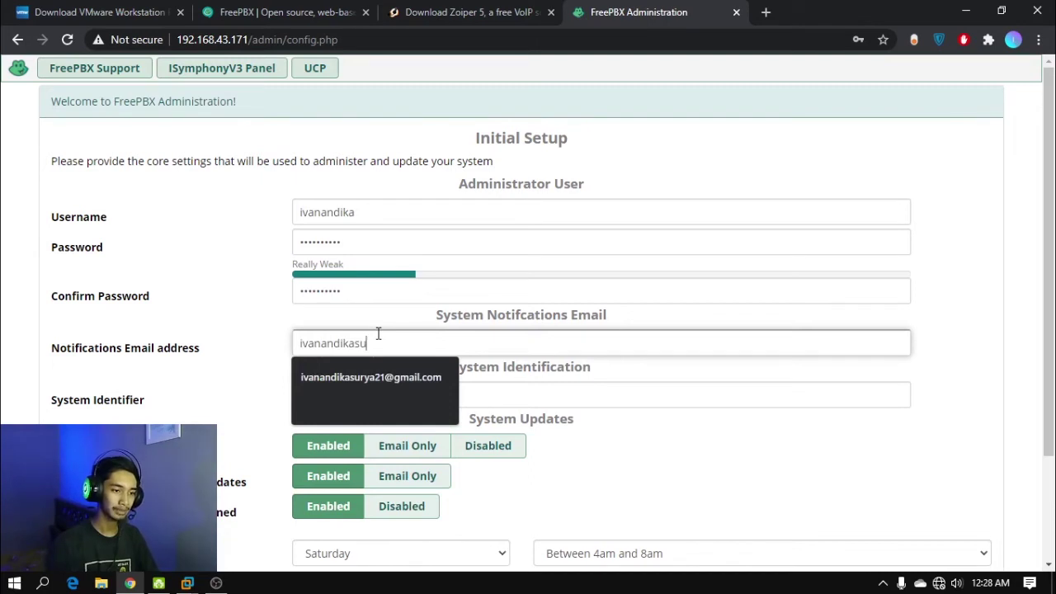
click(403, 374)
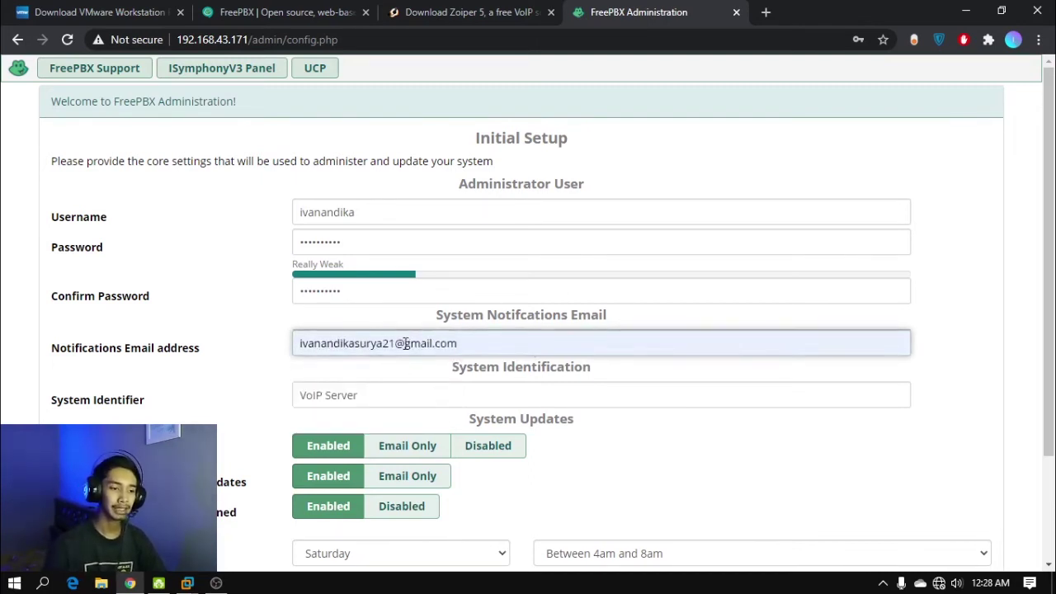
scroll(1020, 323, down, 3)
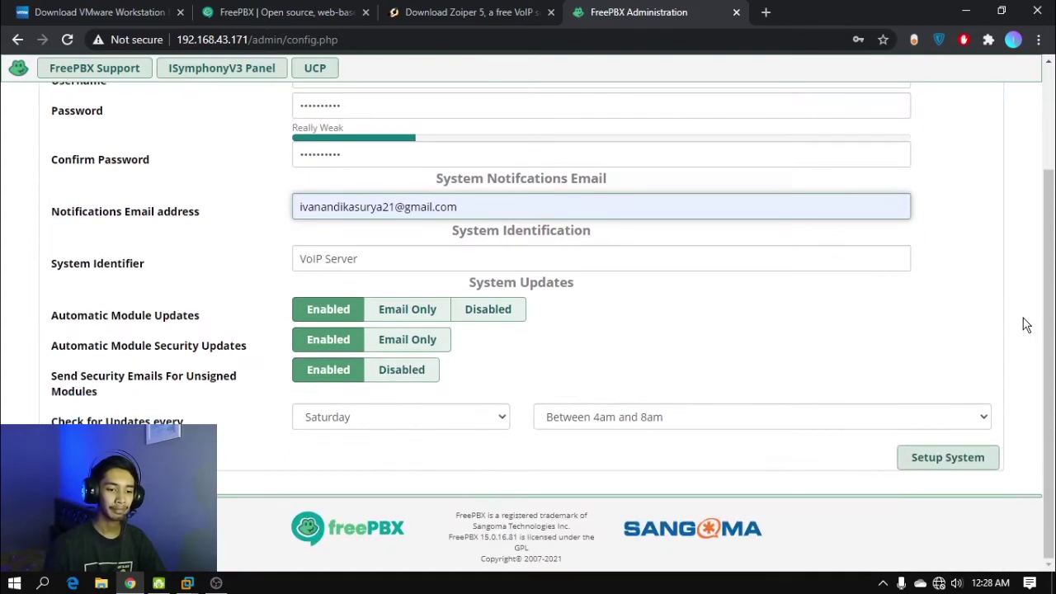
click(975, 462)
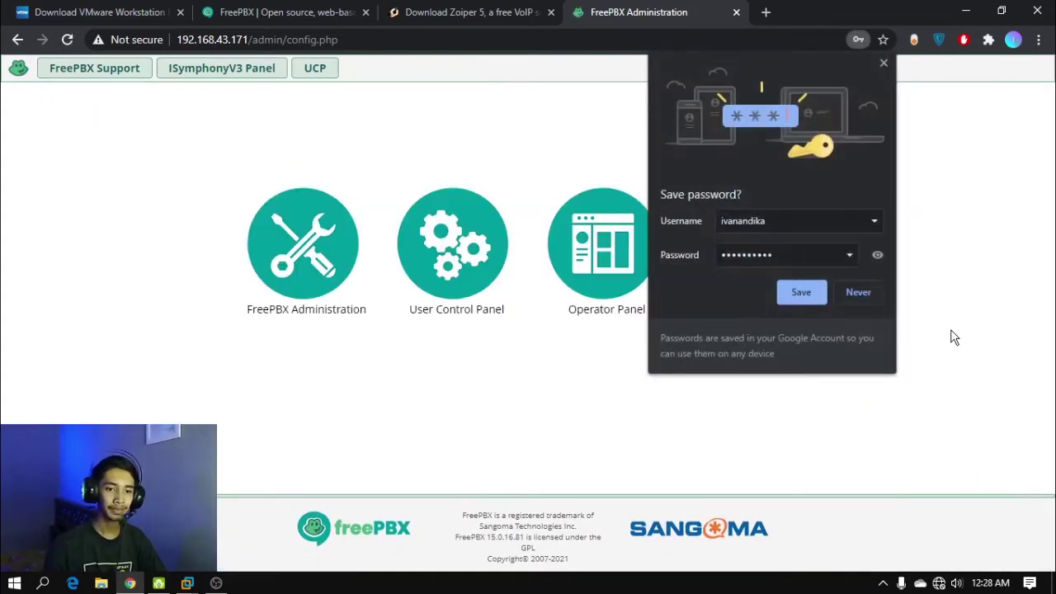
Save the admin login in Chrome, then log in to FreePBX Administration with the saved credentials
click(798, 298)
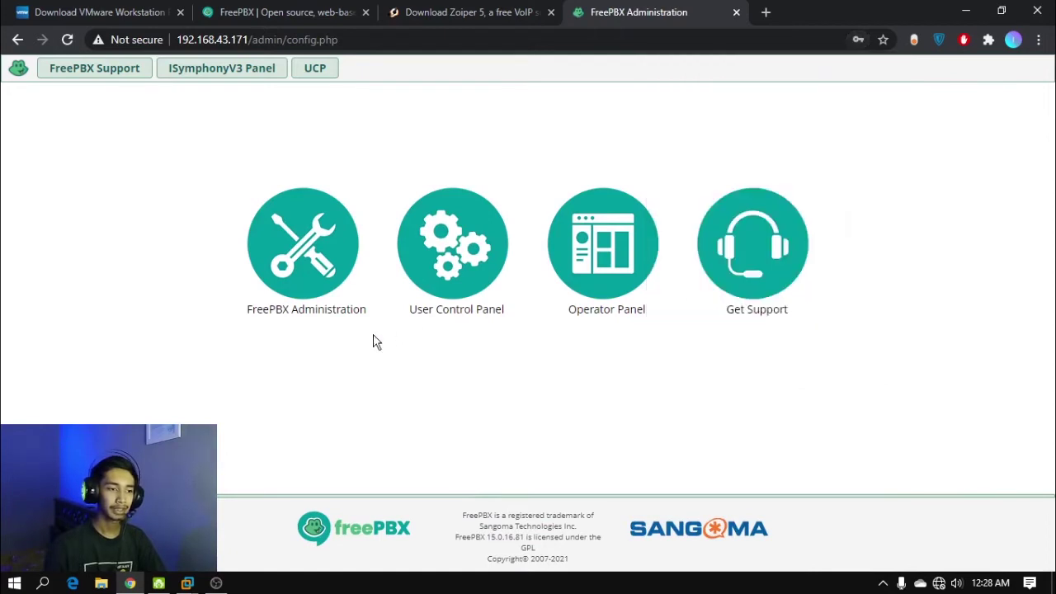
click(306, 248)
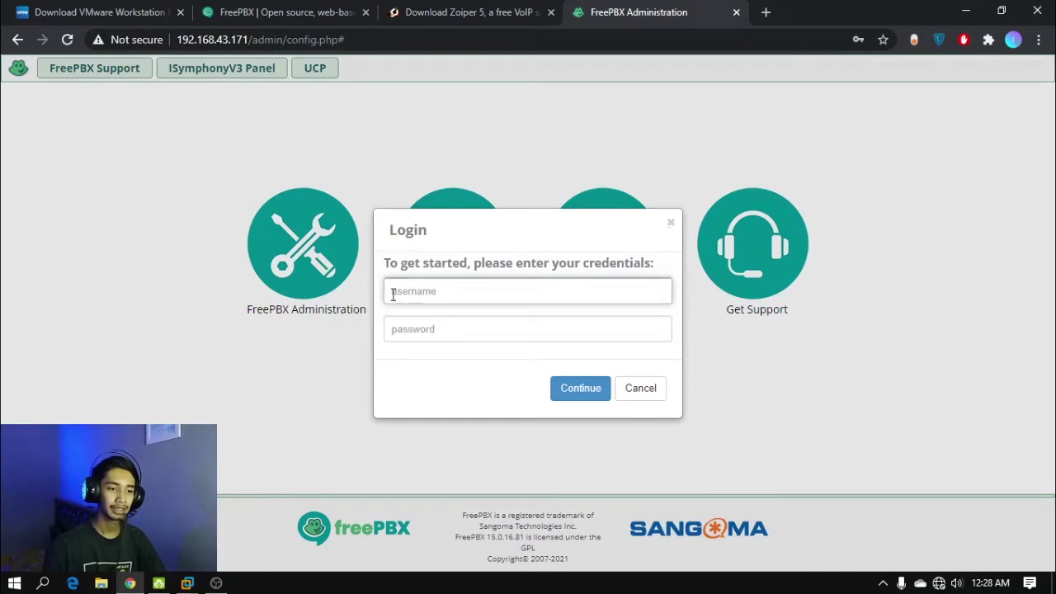
click(432, 289)
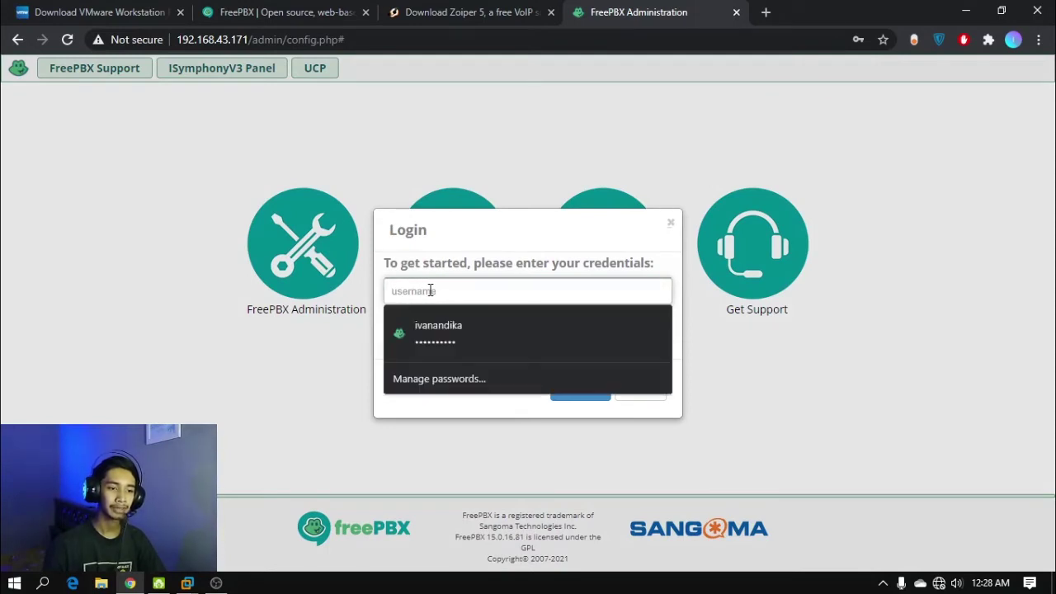
click(459, 248)
click(442, 289)
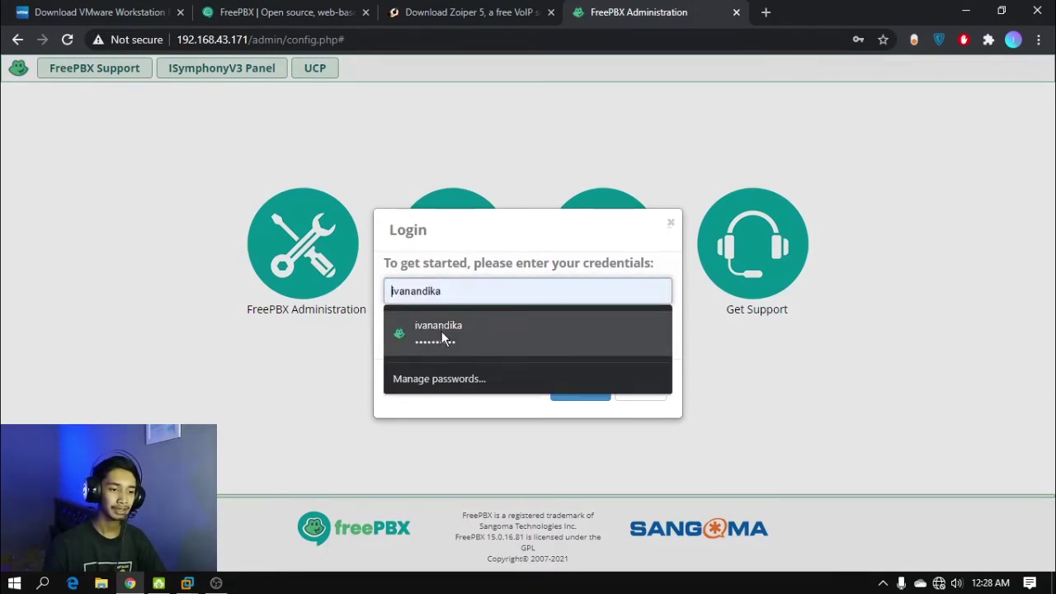
click(441, 330)
click(489, 331)
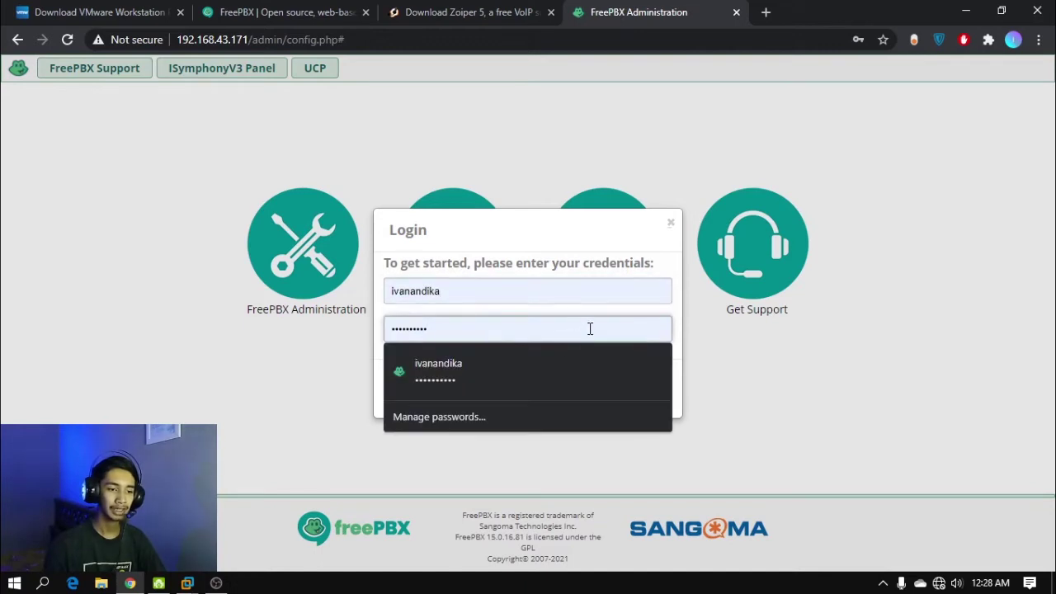
click(686, 319)
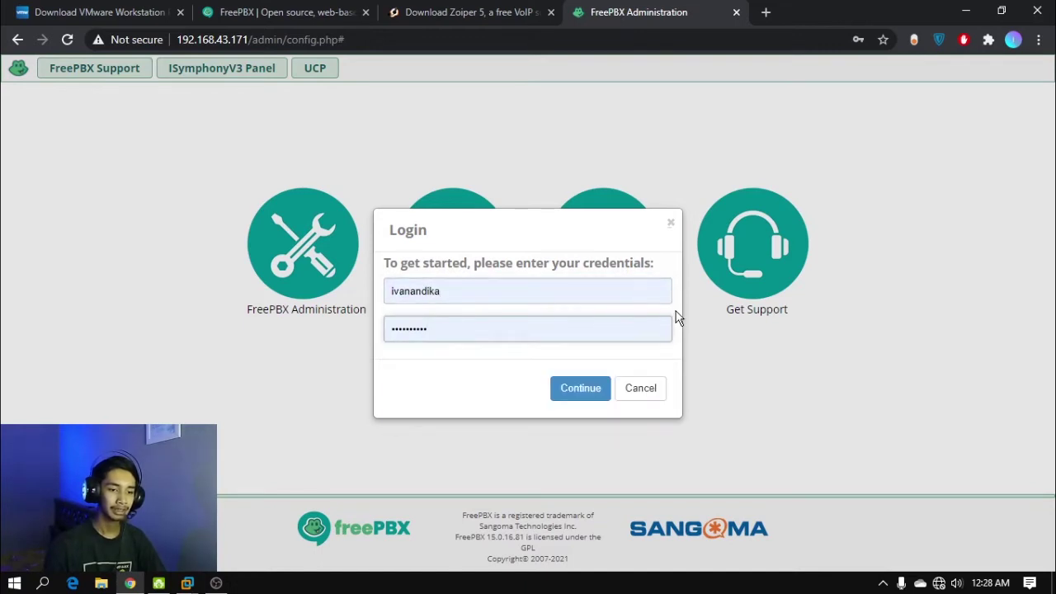
click(586, 381)
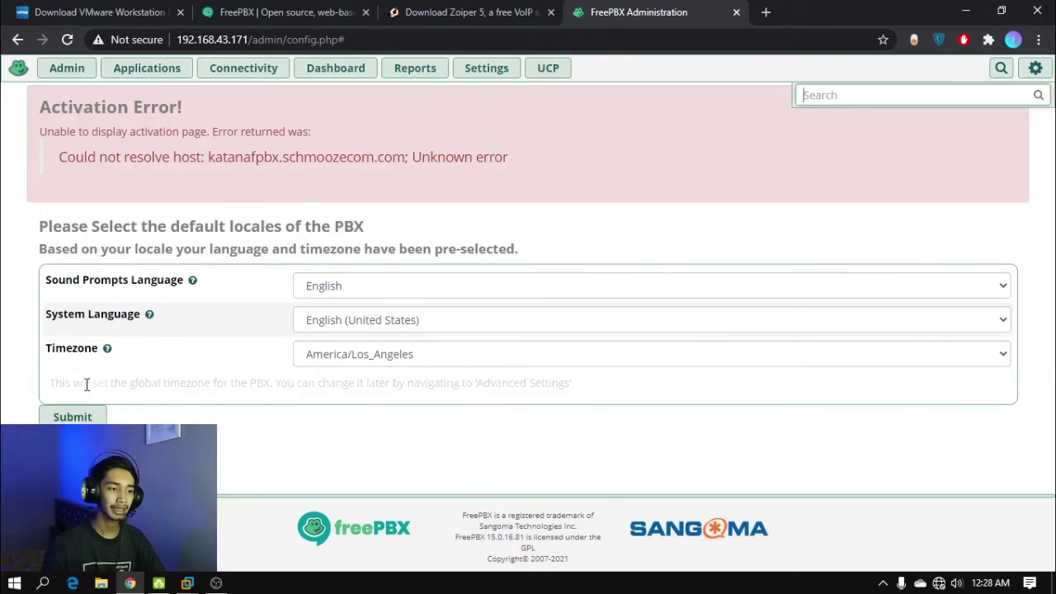
Accept the default language and timezone settings and acknowledge the firewall-enabled notice
click(72, 384)
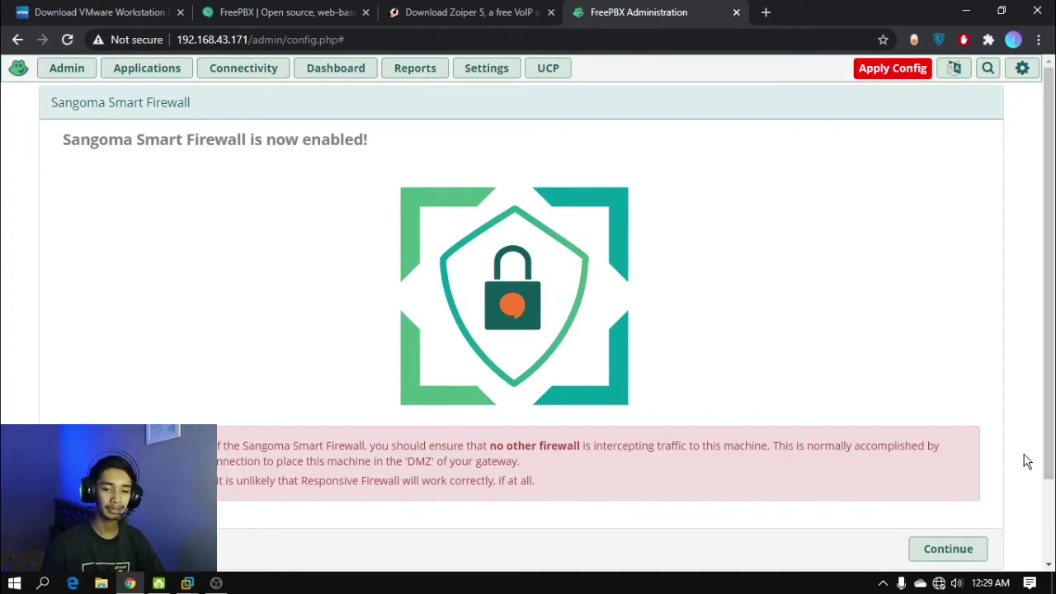
scroll(1032, 469, down, 1)
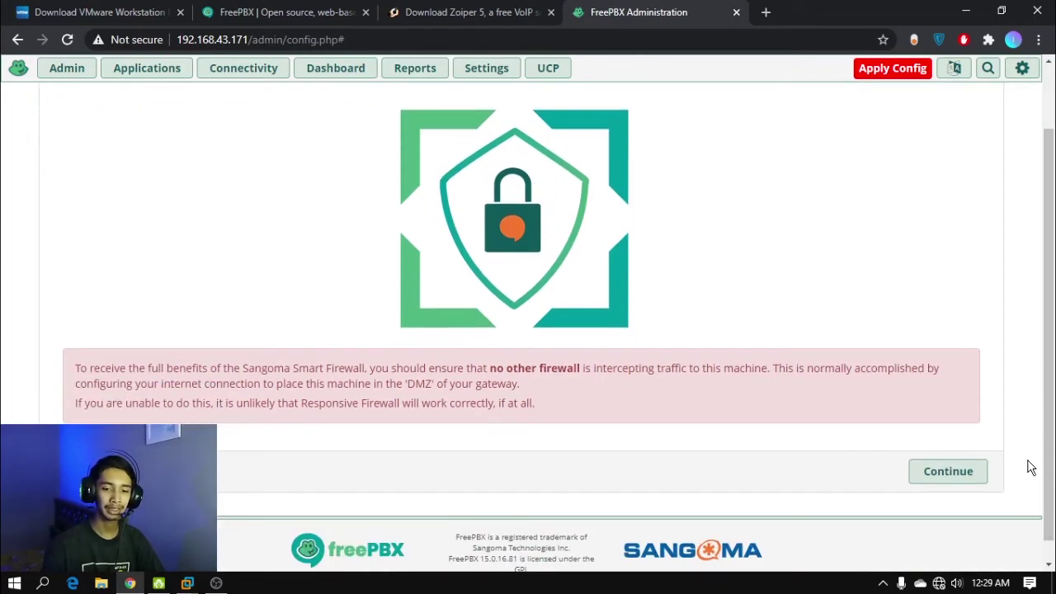
click(983, 472)
Run the Smart Firewall wizard: trust this client, enable Responsive Firewall, auto-configure Asterisk IP settings
click(960, 468)
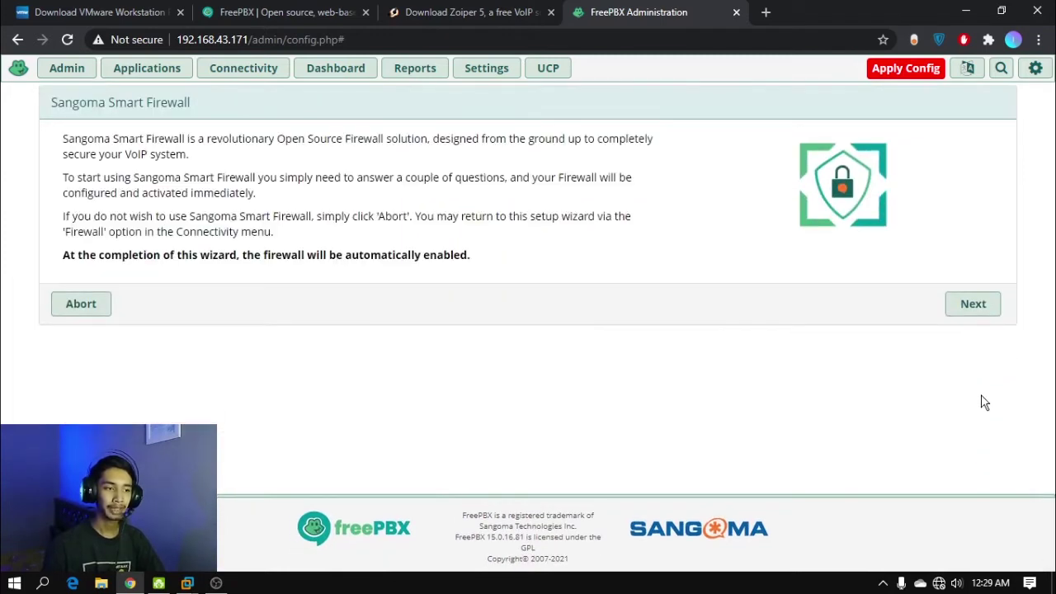
click(985, 309)
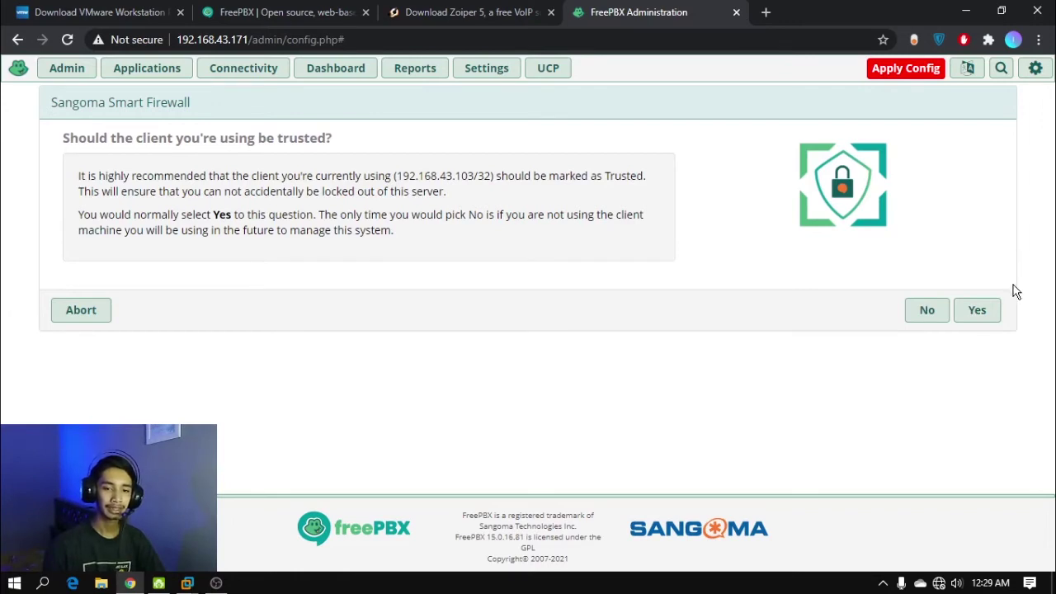
click(979, 315)
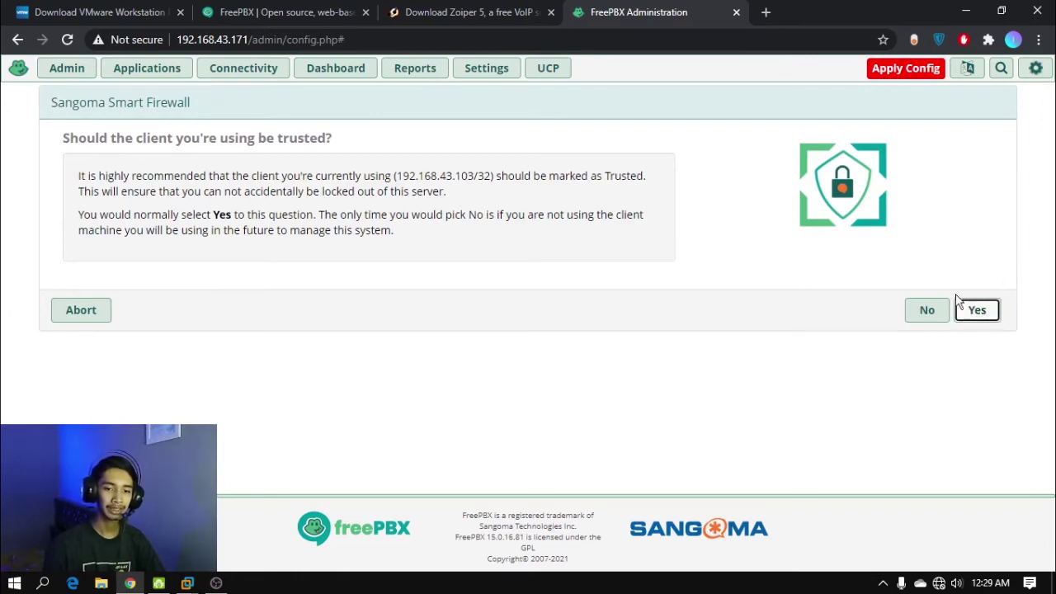
click(929, 349)
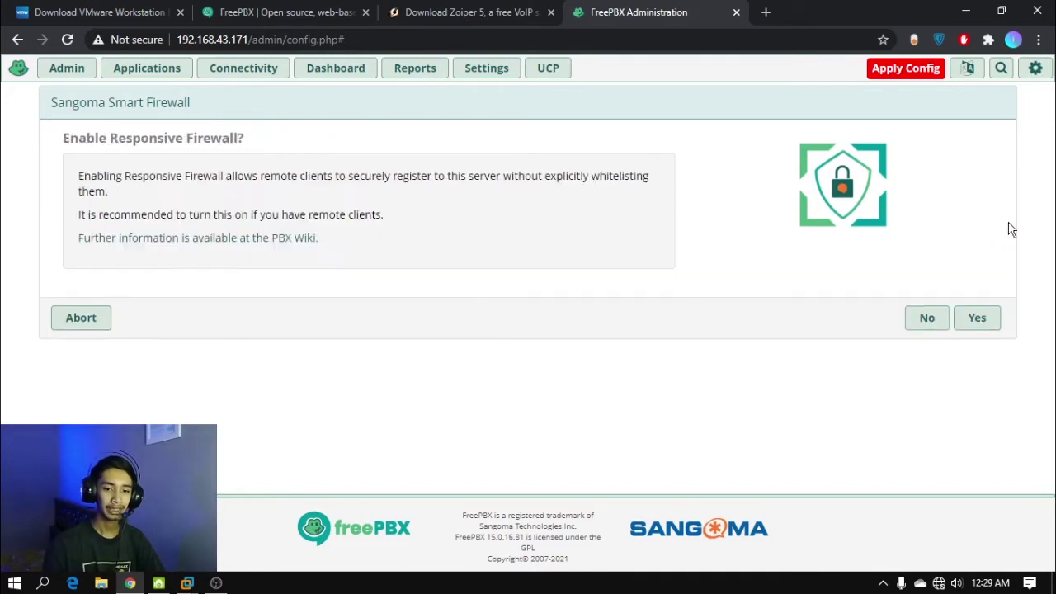
click(983, 321)
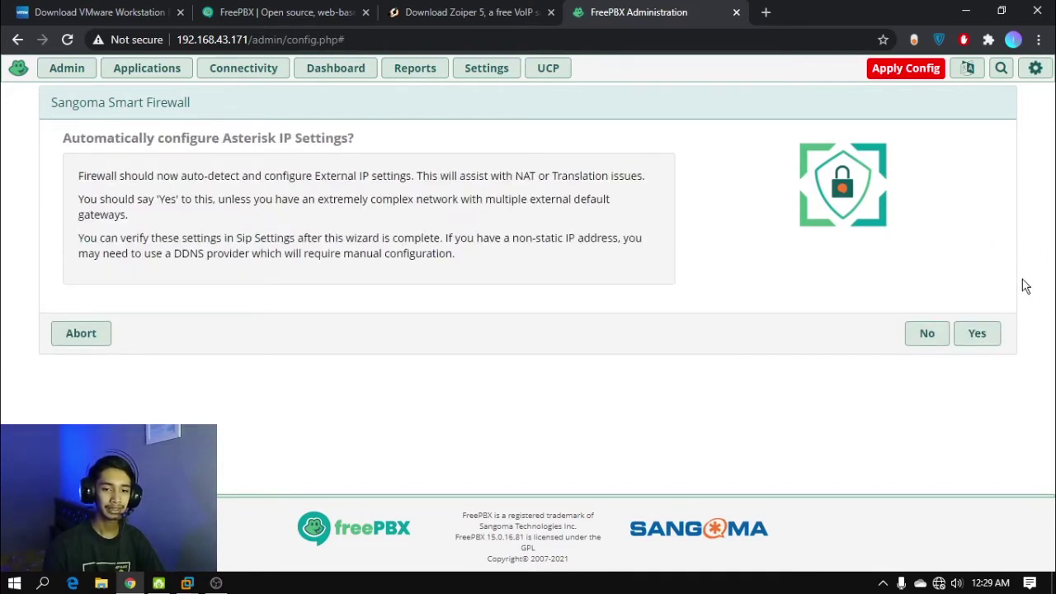
click(978, 334)
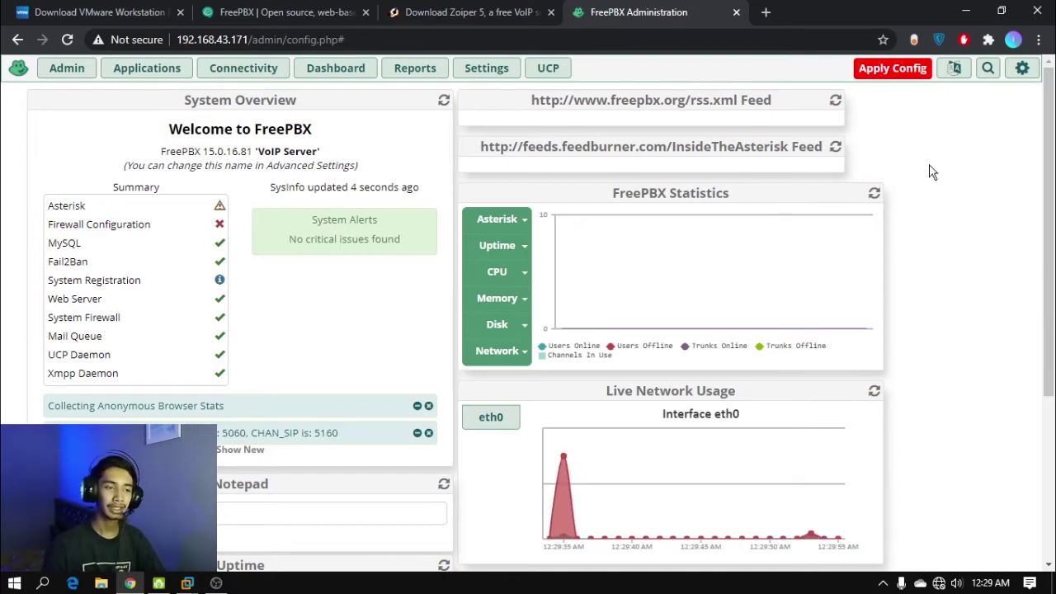
click(165, 73)
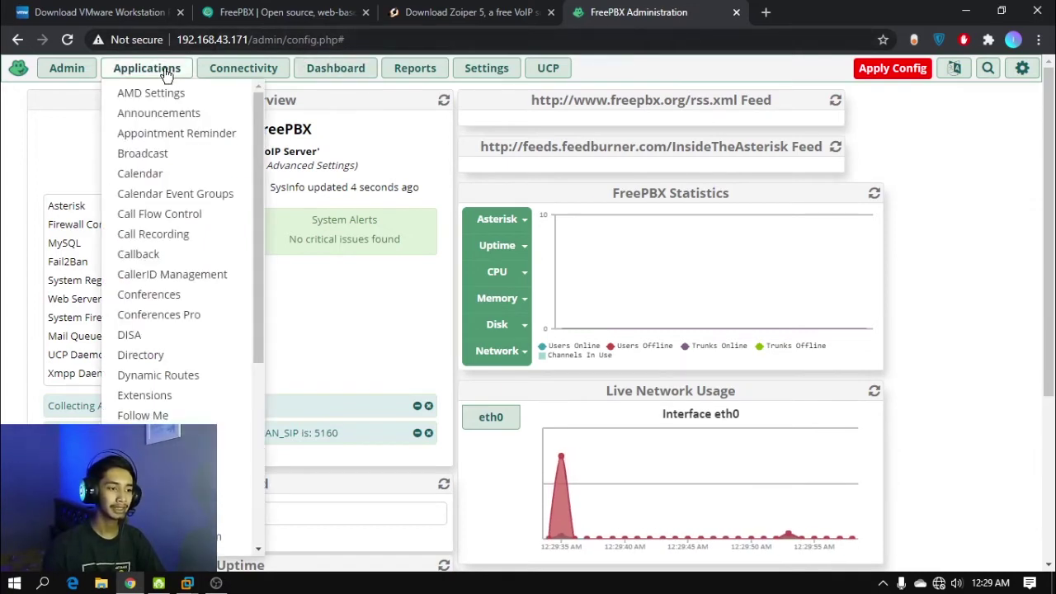
click(178, 395)
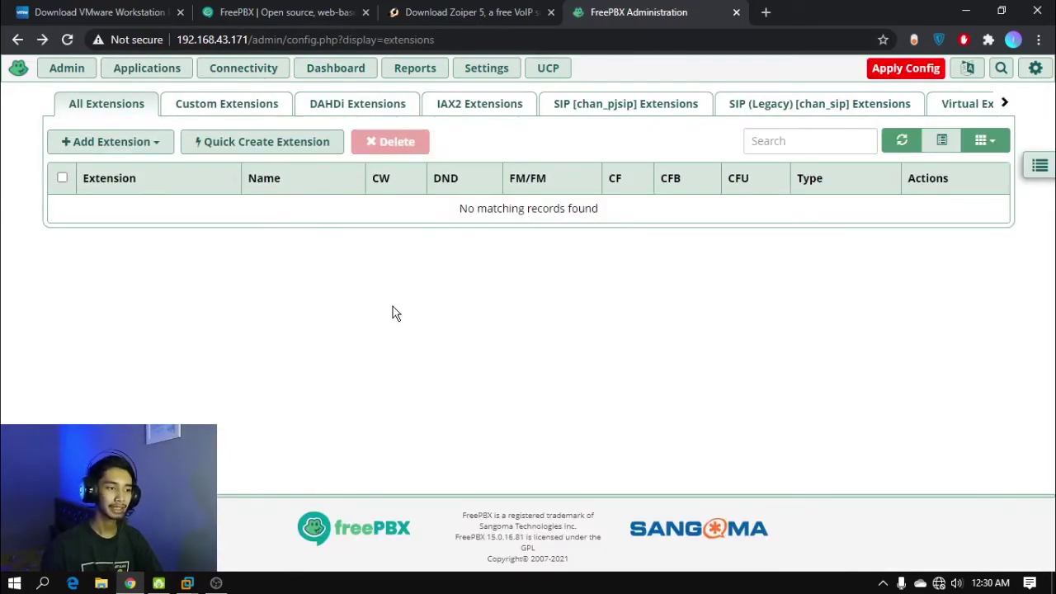
click(148, 142)
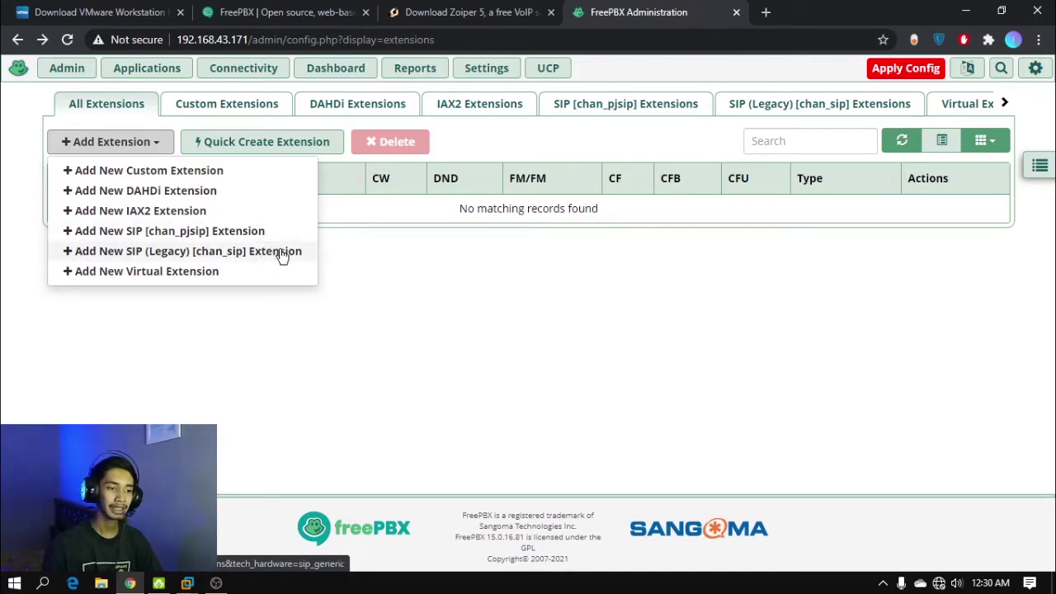
click(281, 256)
mouse_move(105, 254)
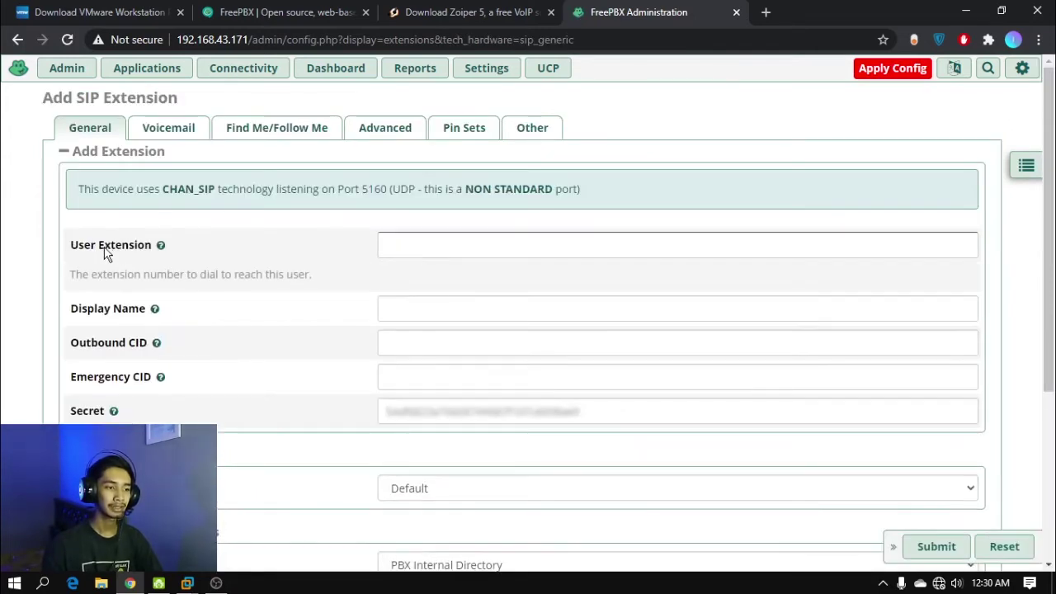
click(436, 245)
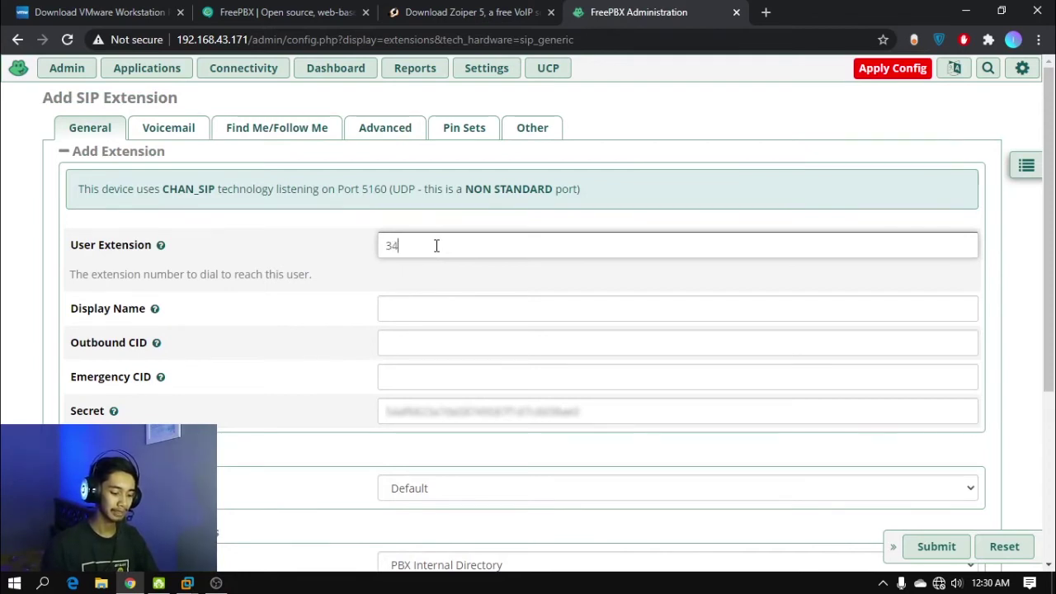
click(424, 307)
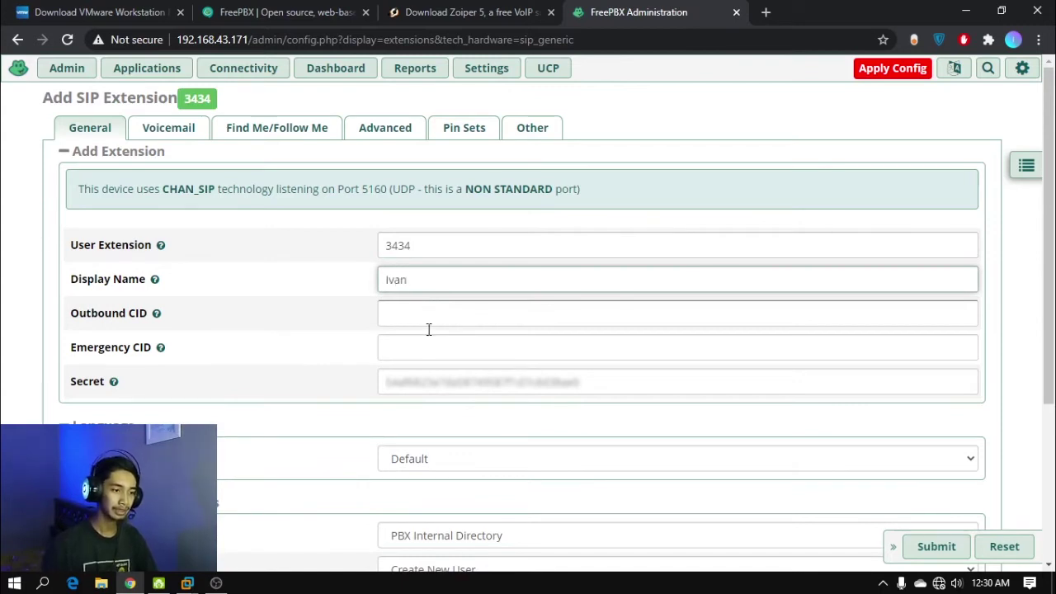
drag(589, 382, 378, 379)
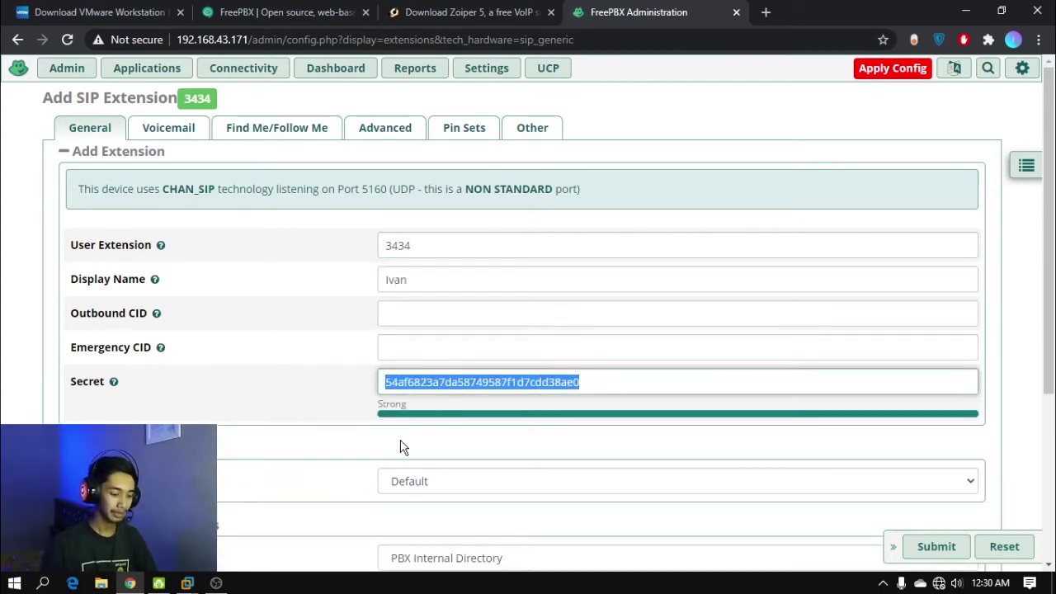
text(3434)
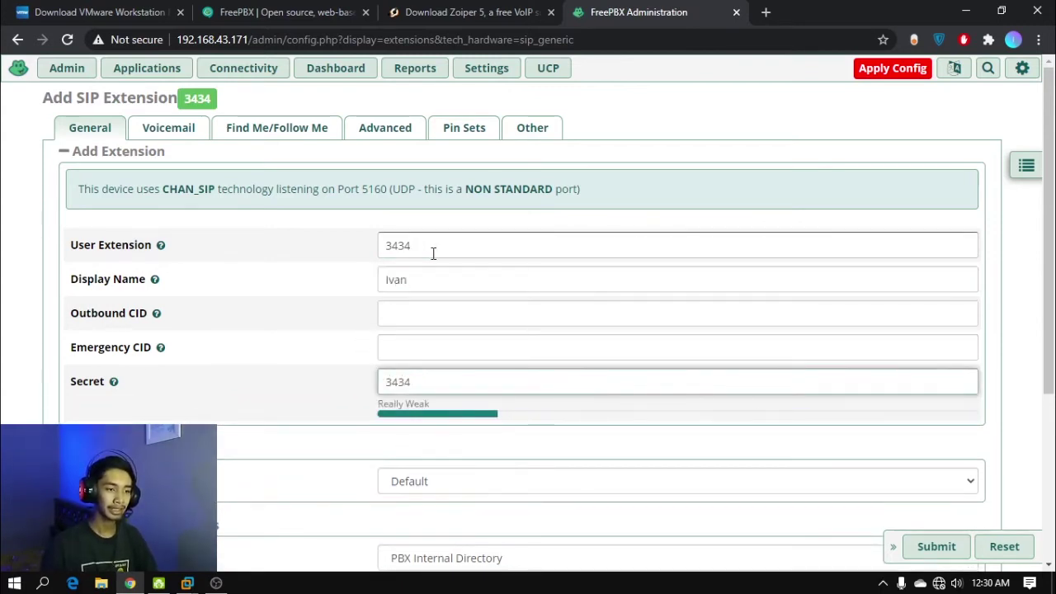
click(937, 547)
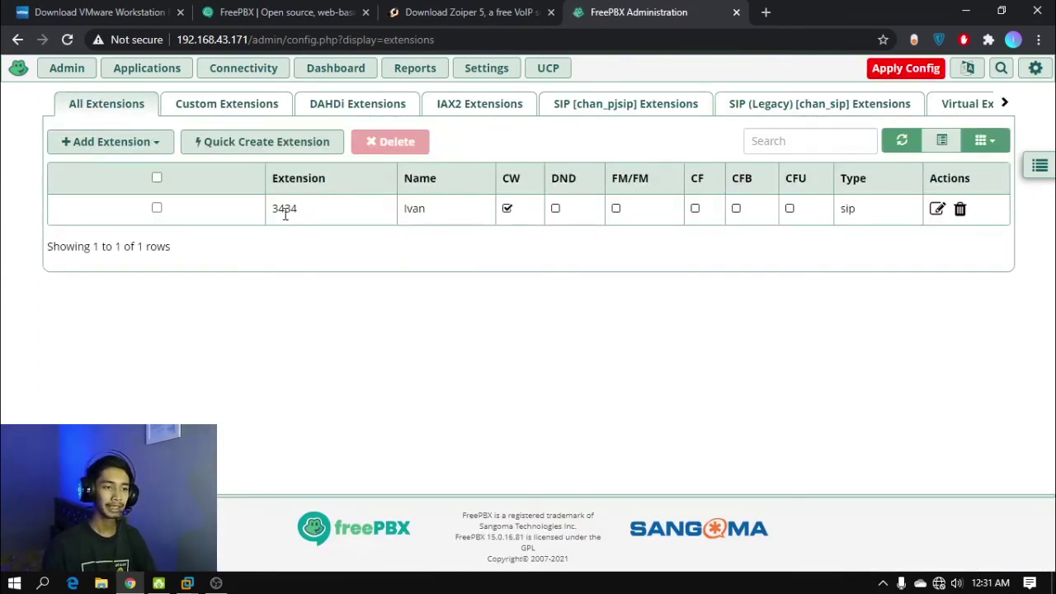
click(103, 141)
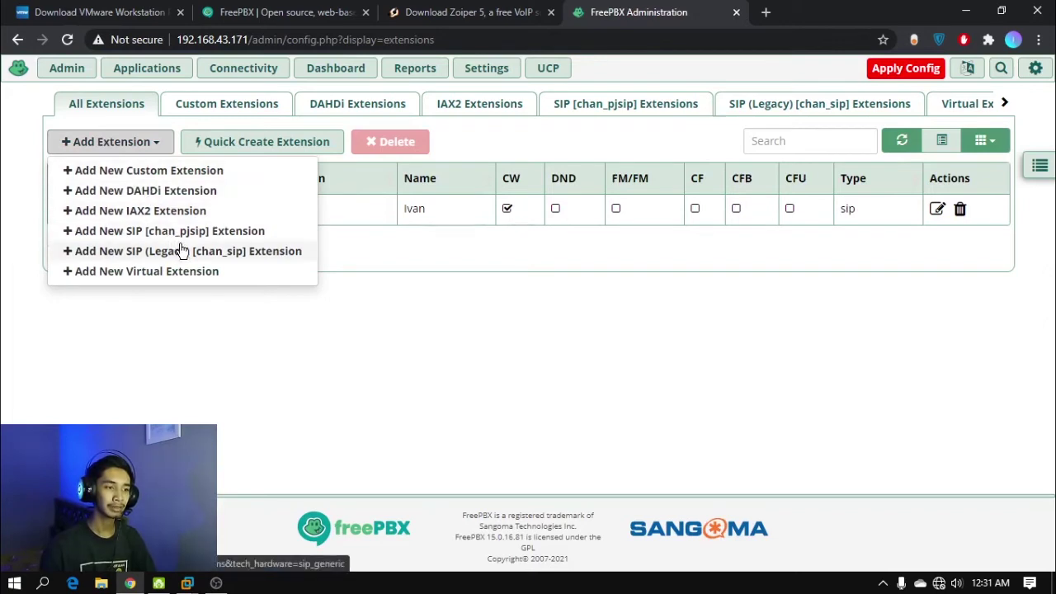
click(214, 251)
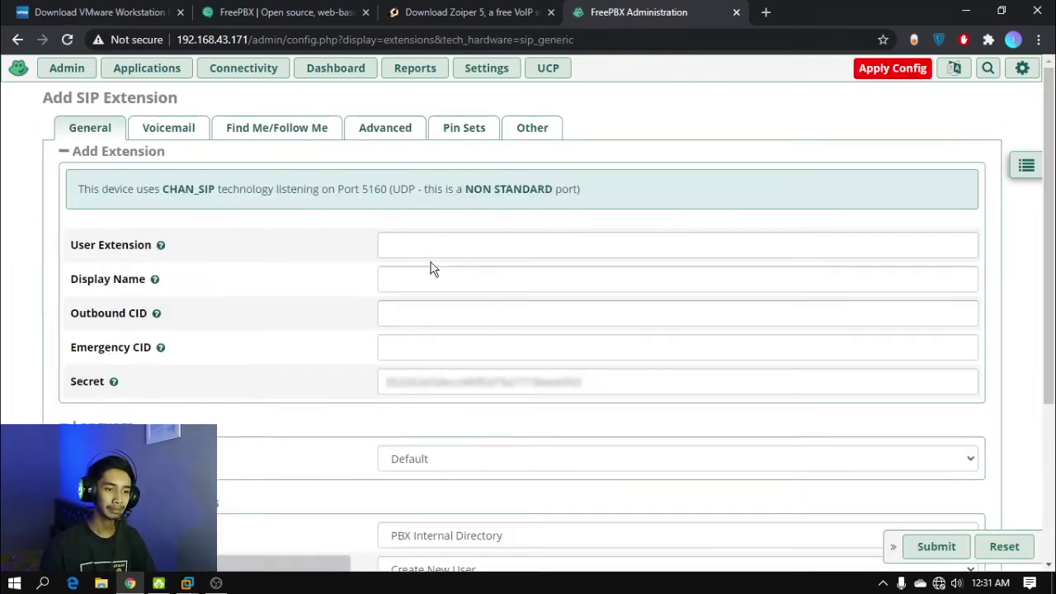
click(432, 249)
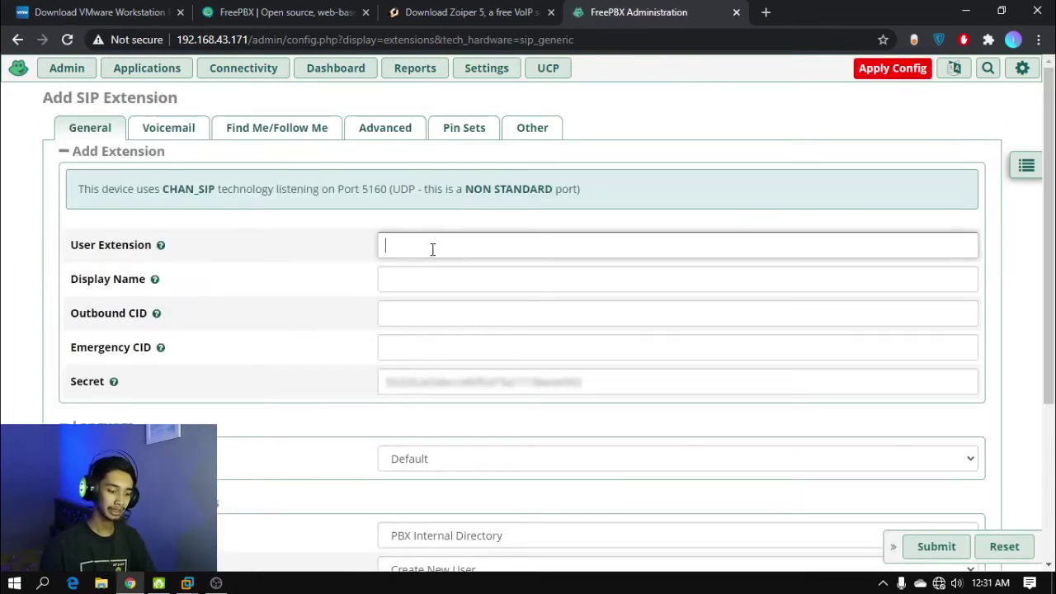
text(3535)
click(417, 320)
click(419, 280)
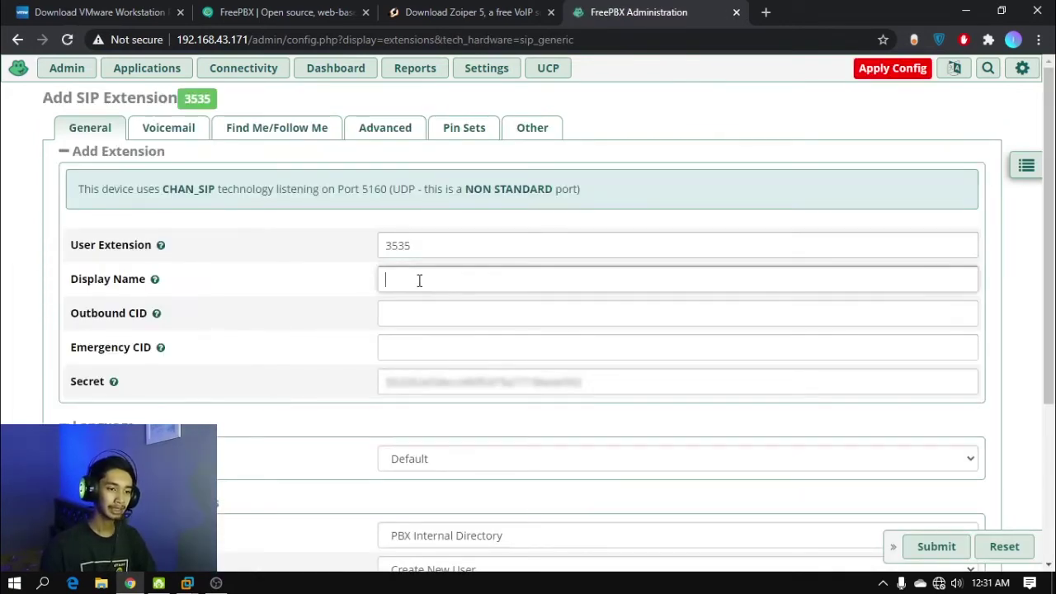
text(Andika)
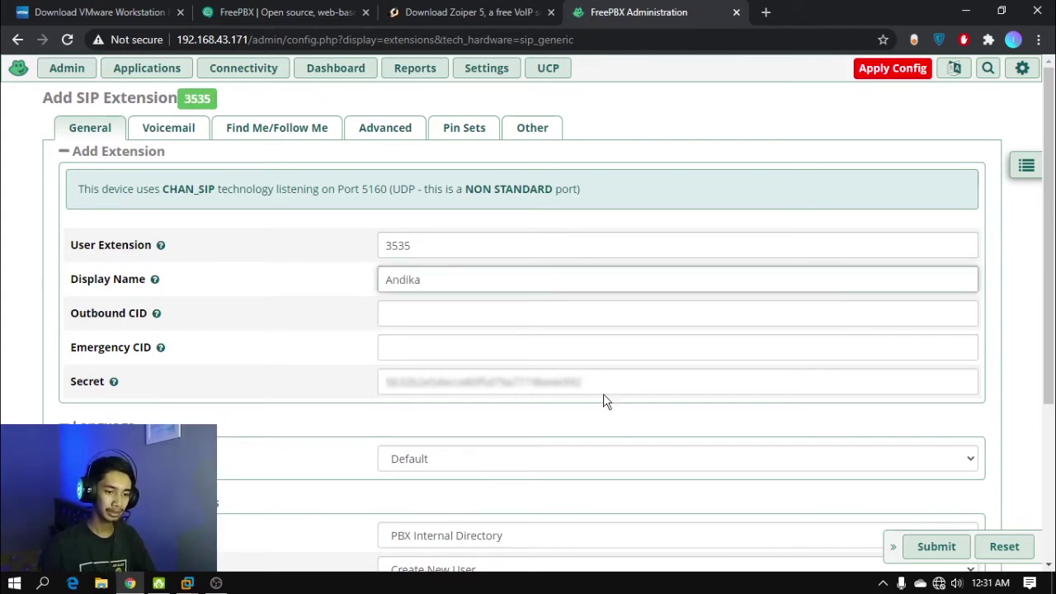
drag(603, 394, 267, 384)
text(3535)
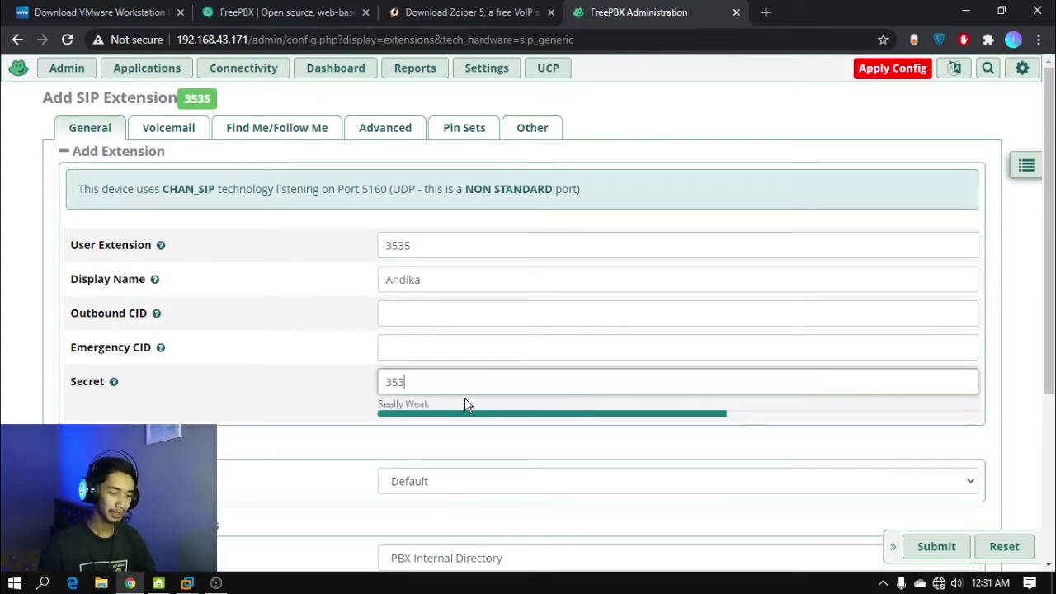
click(936, 546)
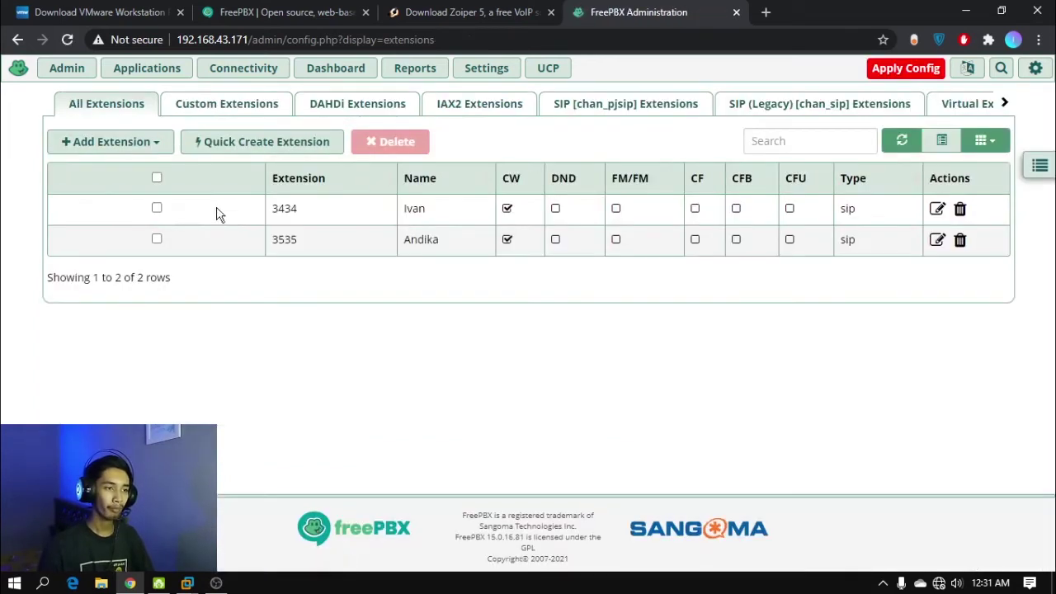
click(148, 150)
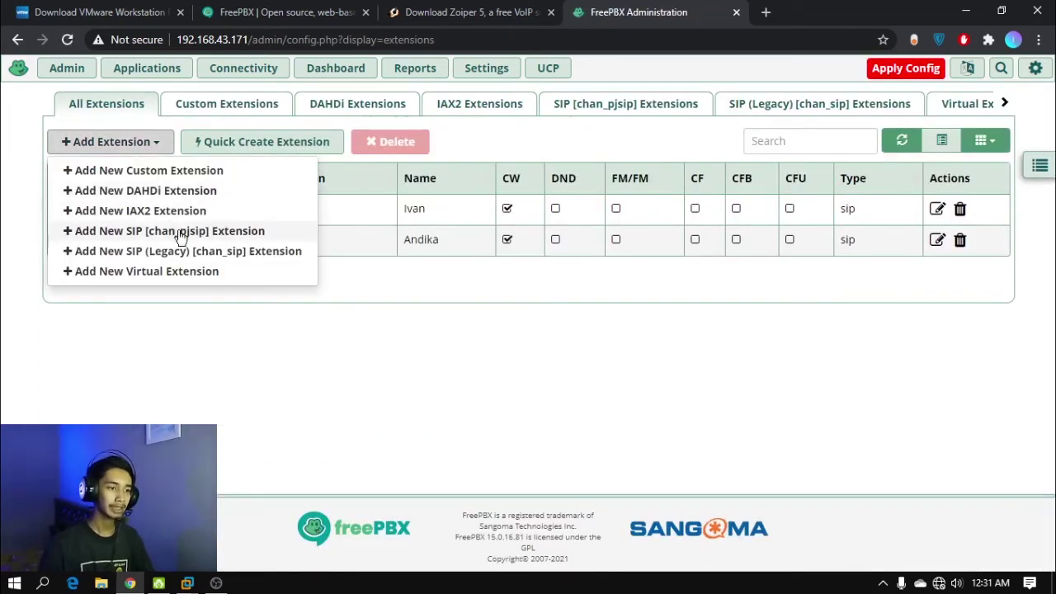
click(267, 256)
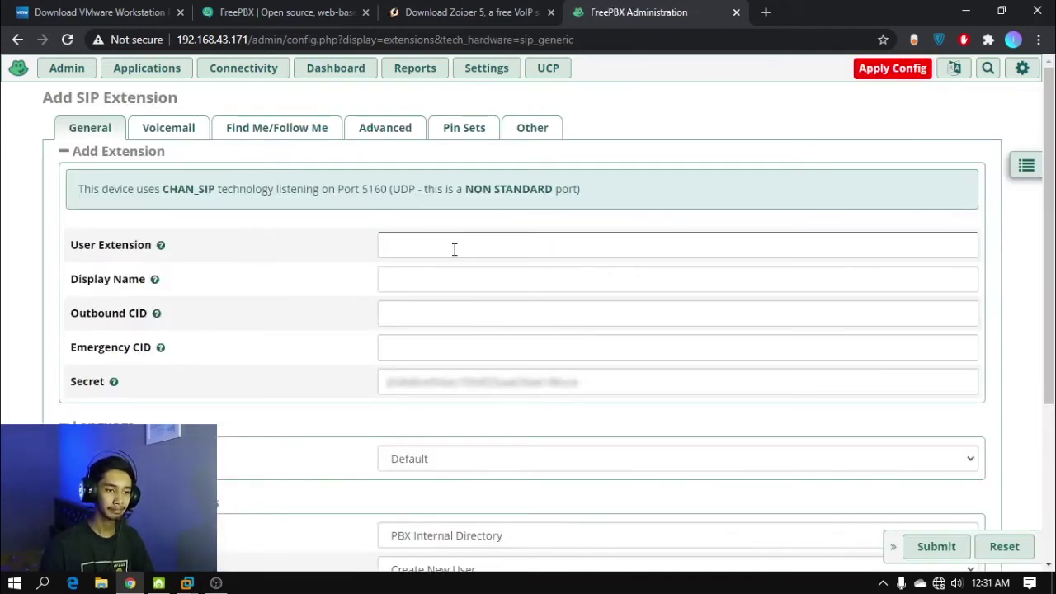
click(454, 249)
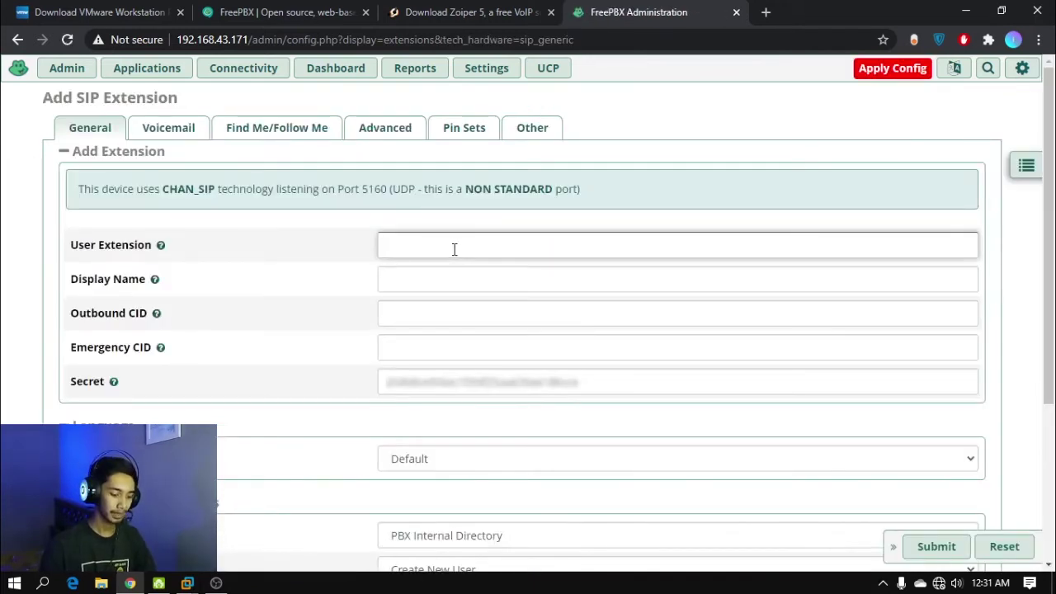
text(3636)
click(441, 282)
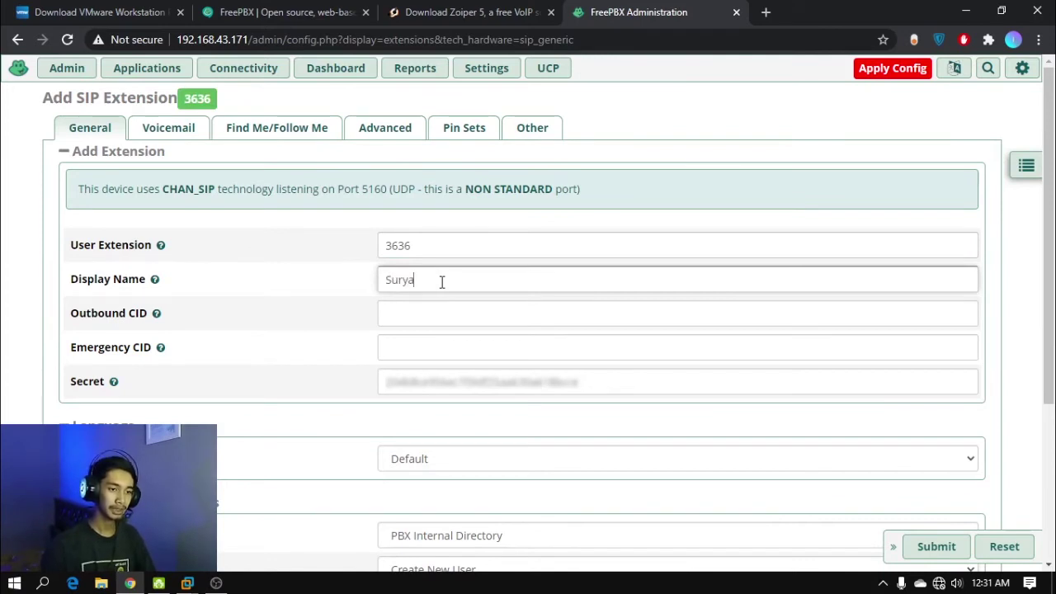
click(467, 380)
drag(624, 381, 361, 379)
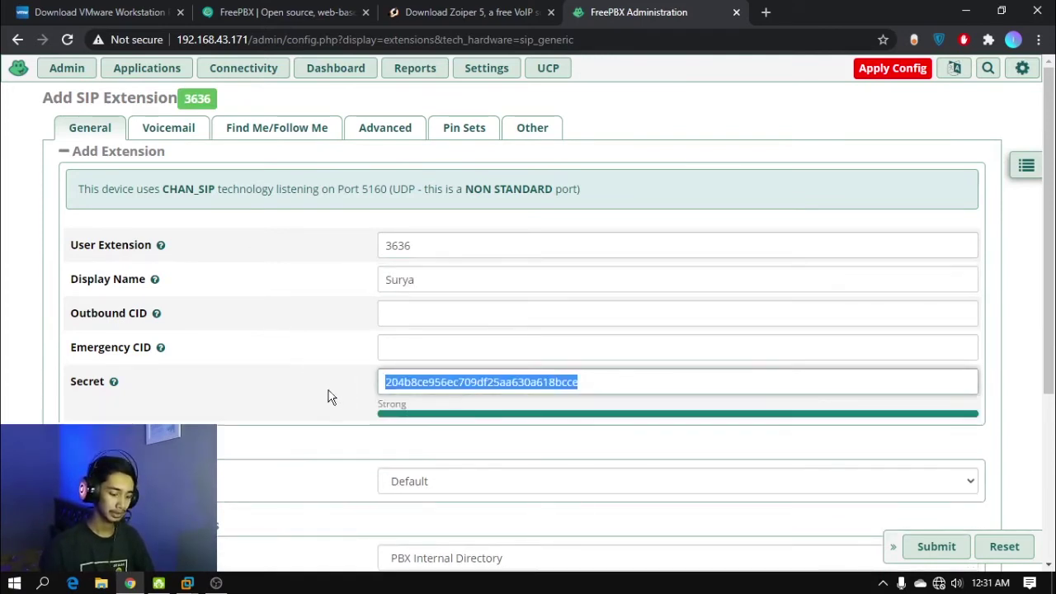
text(3636)
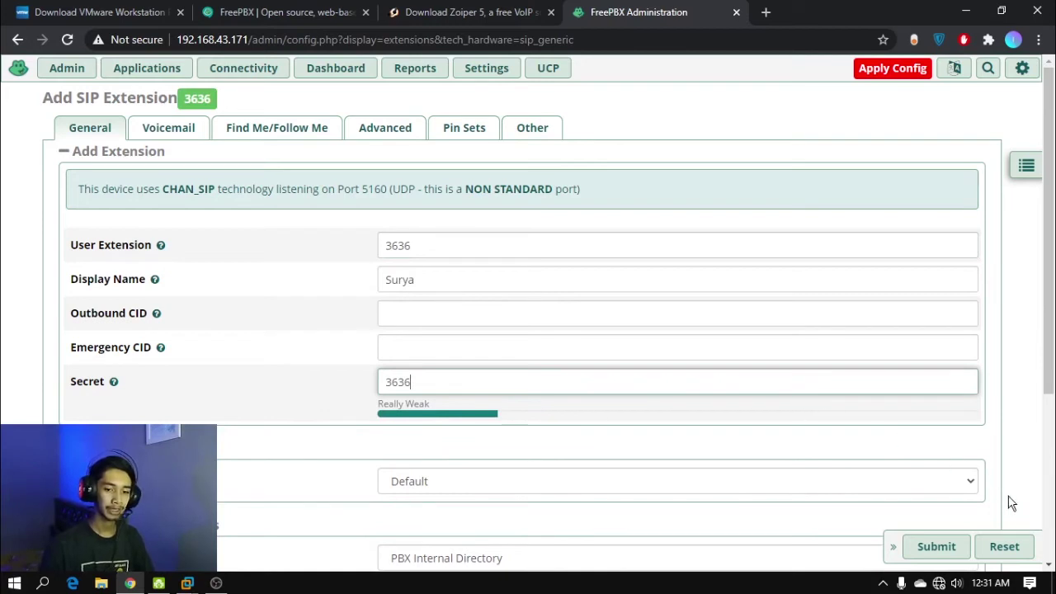
click(927, 551)
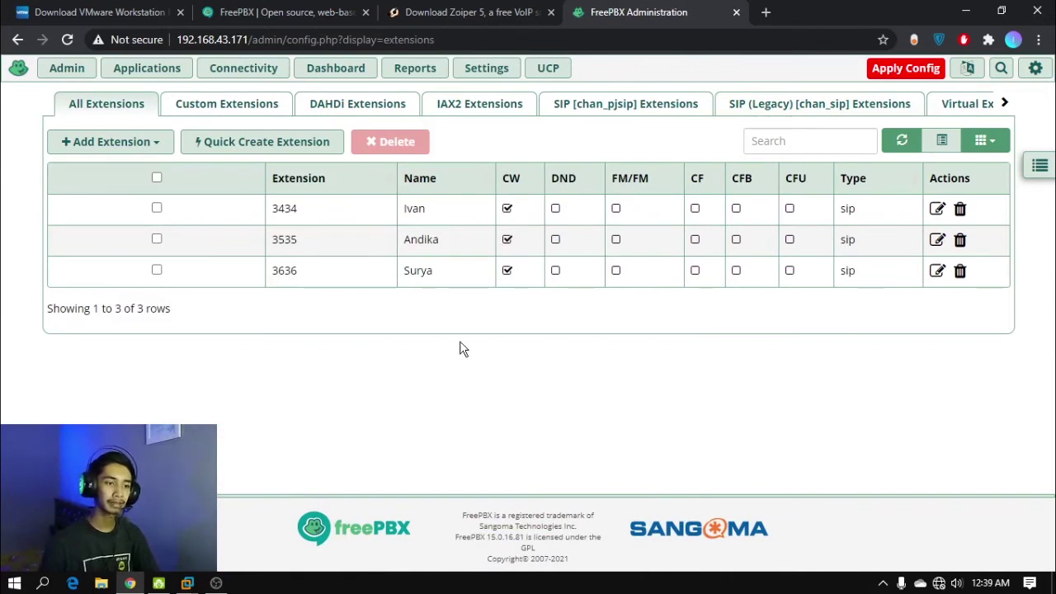
Highlight the display names of the three extensions in the list
double_click(405, 208)
click(405, 248)
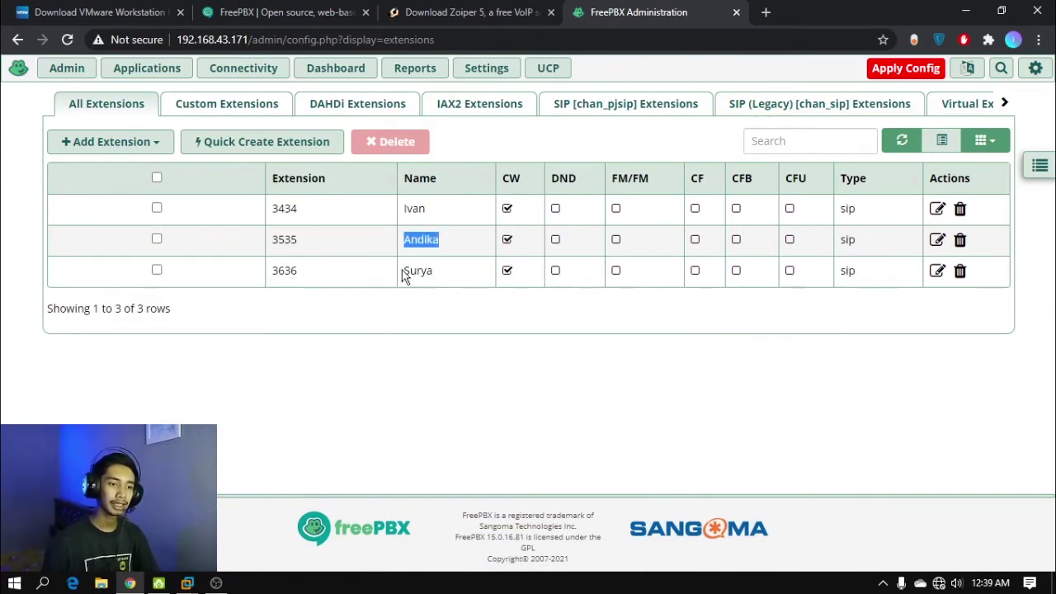
drag(403, 271, 438, 276)
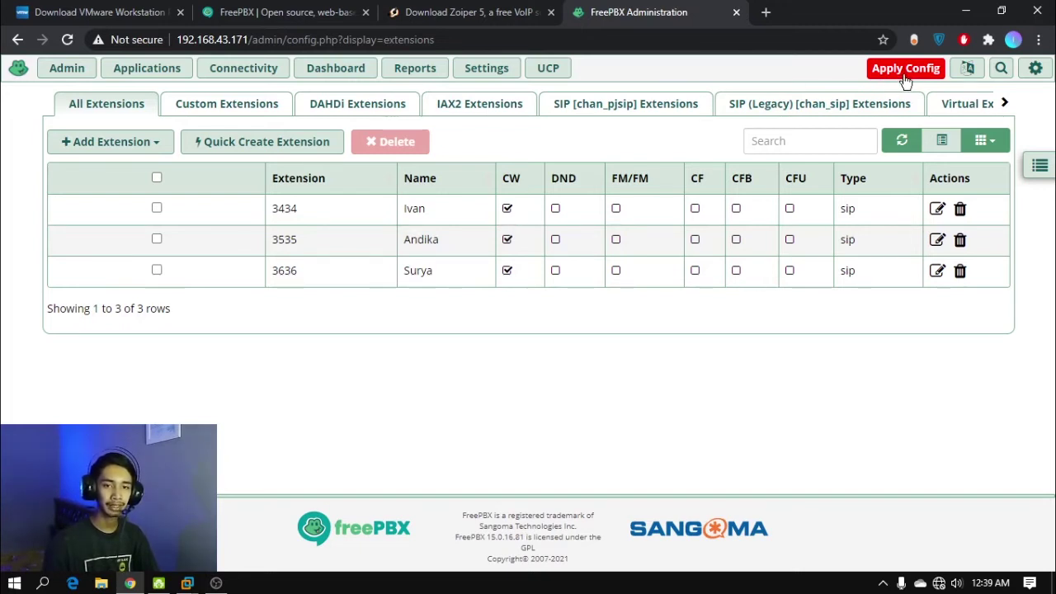
Apply the pending FreePBX configuration, then minimize Chrome to the desktop
click(905, 74)
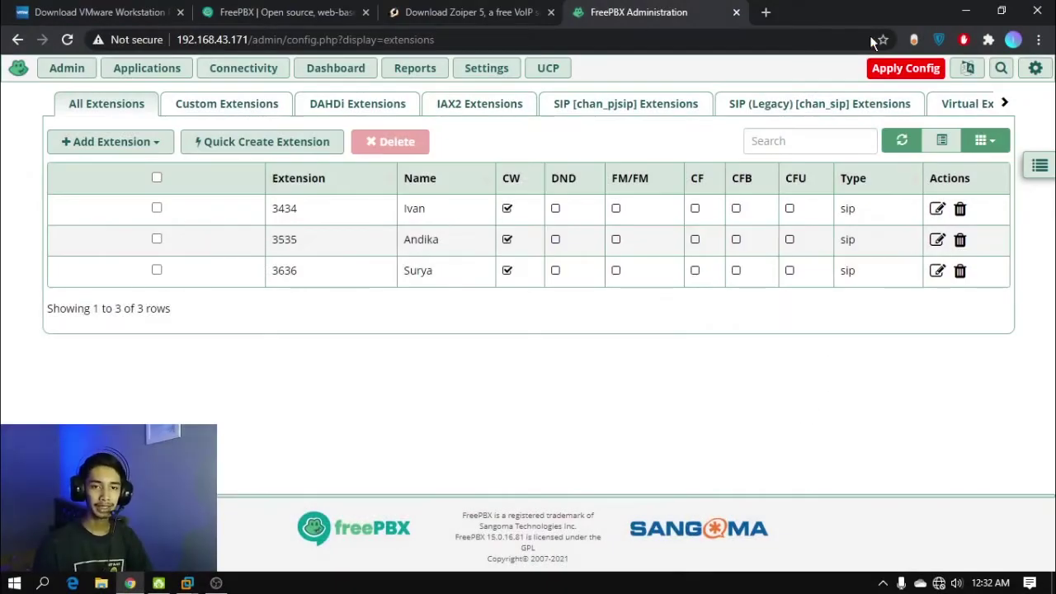
click(965, 12)
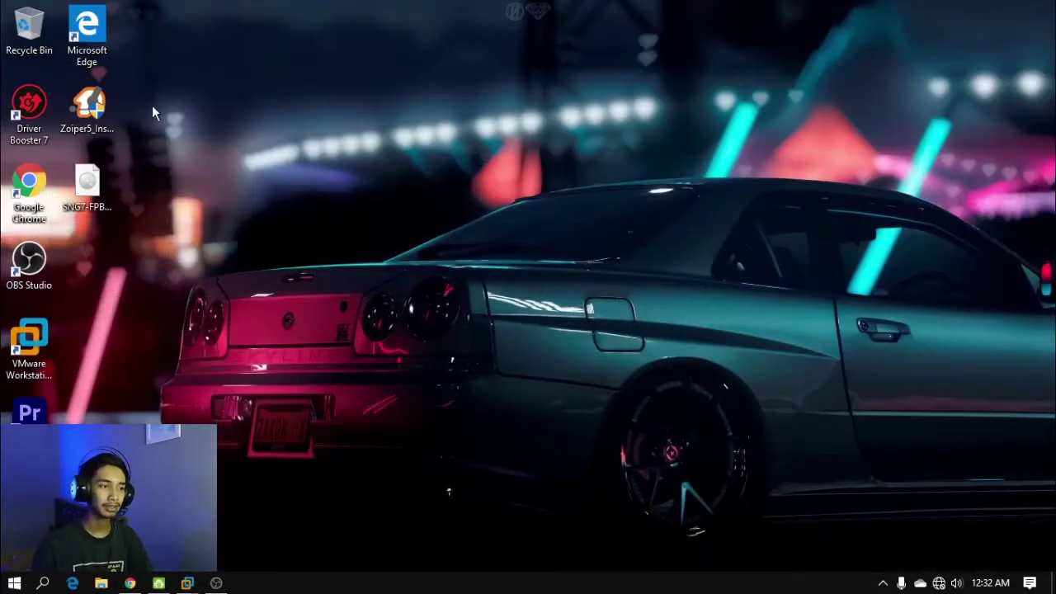
Launch the Zoiper5 installer, approve it, and accept the licence agreement
double_click(108, 98)
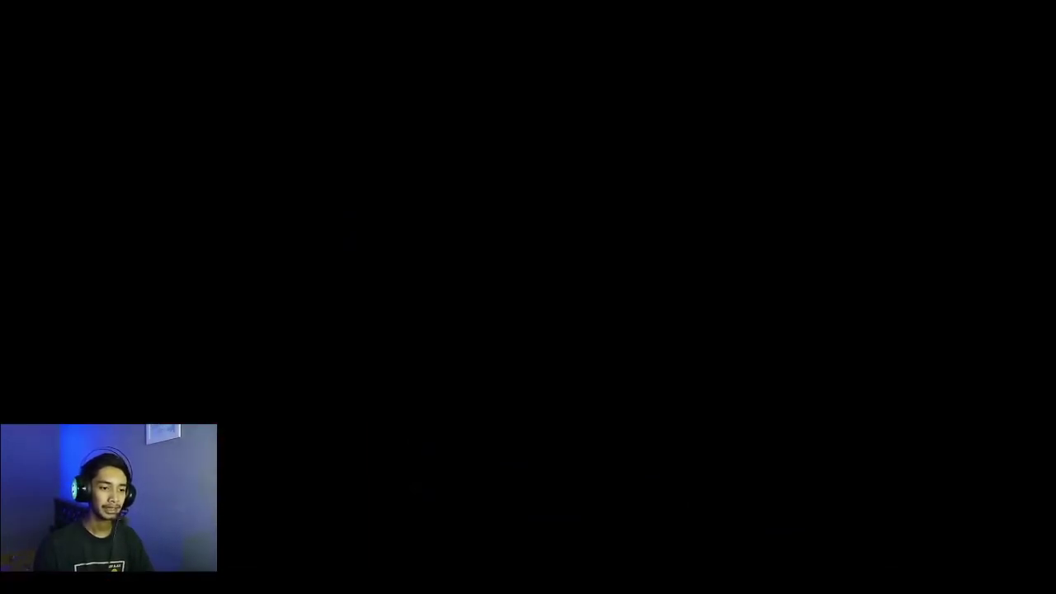
click(577, 343)
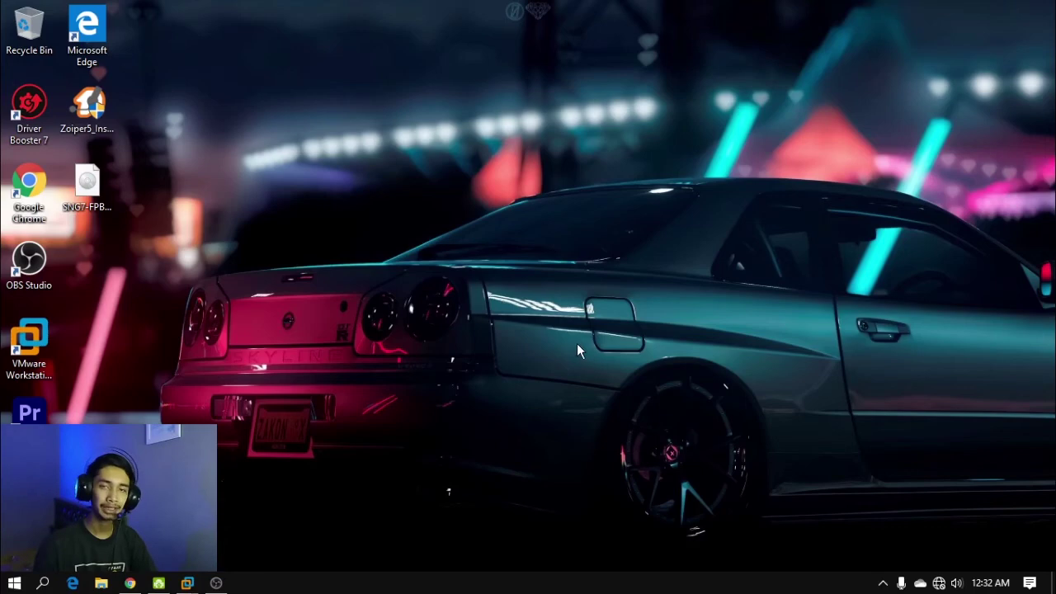
click(610, 426)
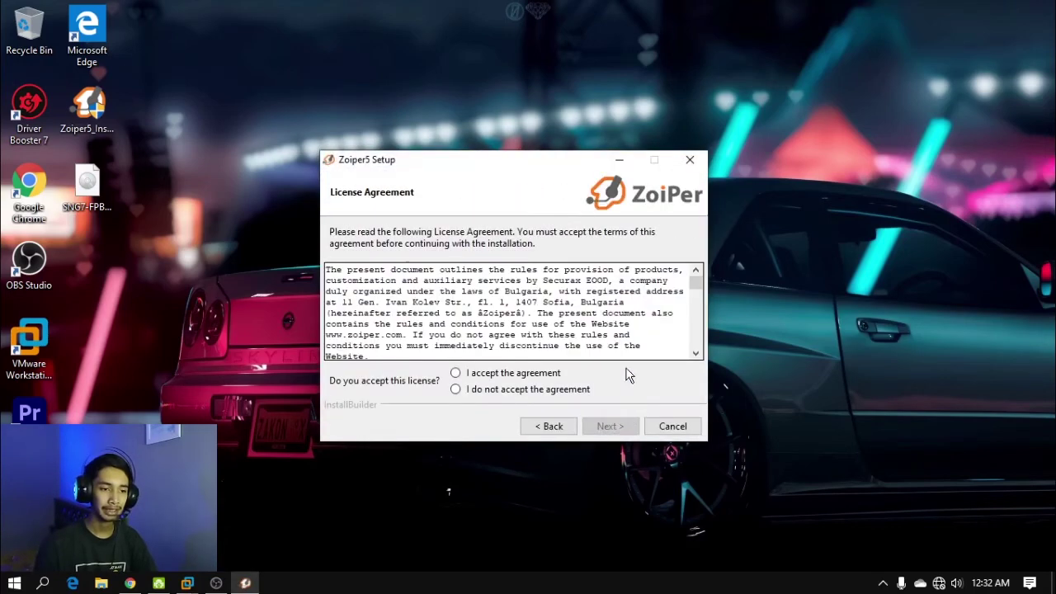
click(485, 376)
click(624, 427)
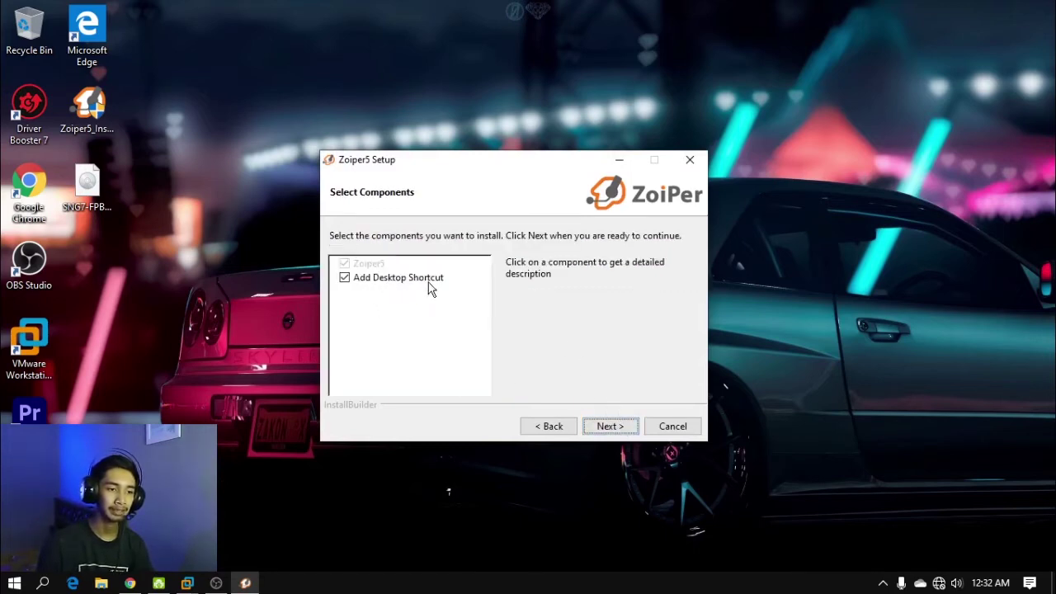
Install Zoiper5 with default components and folders, 64-bit, for all users
click(621, 426)
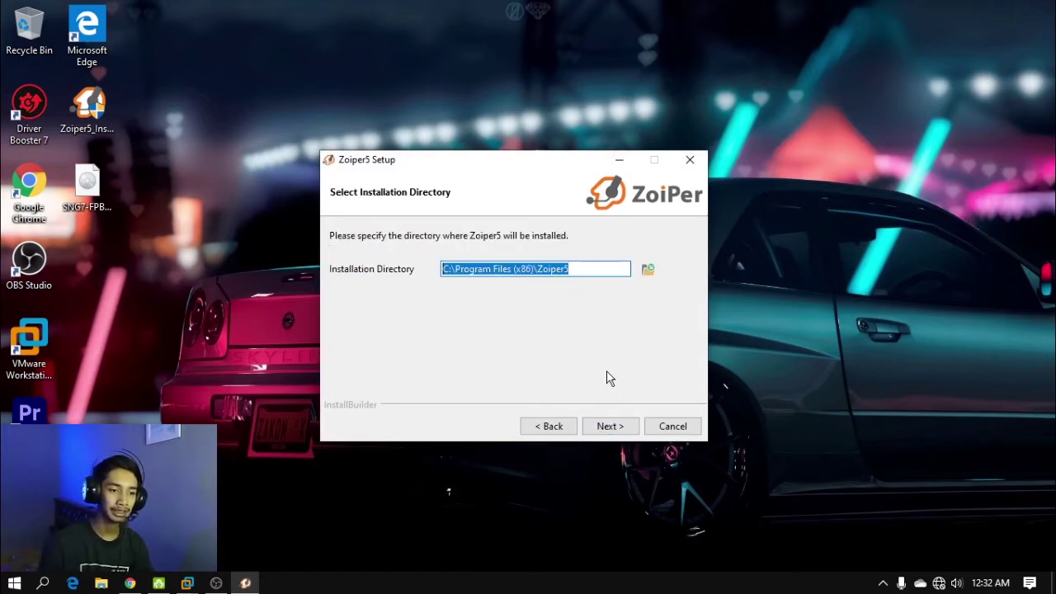
click(624, 426)
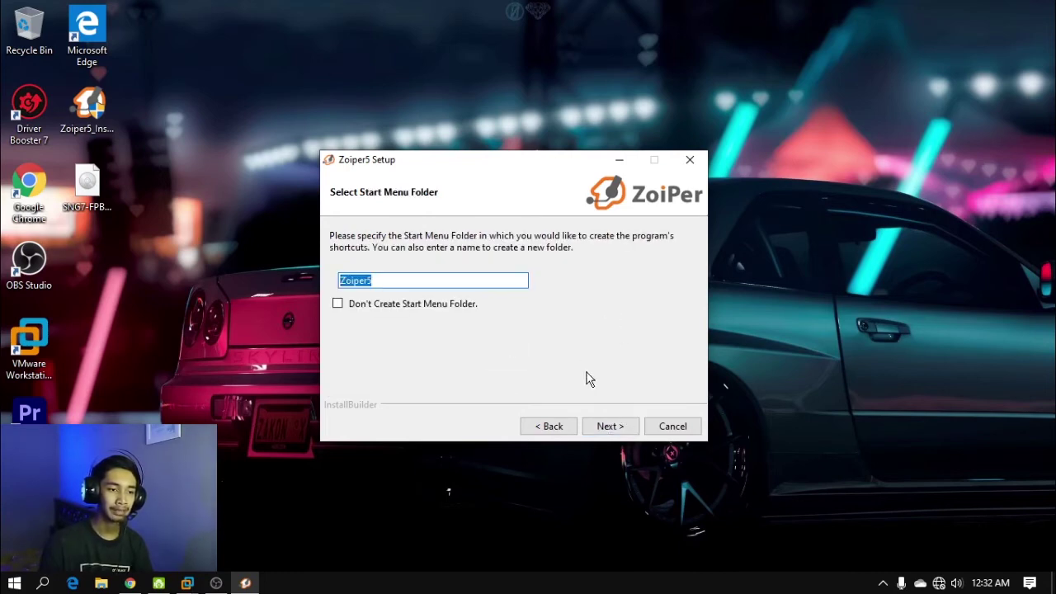
click(609, 426)
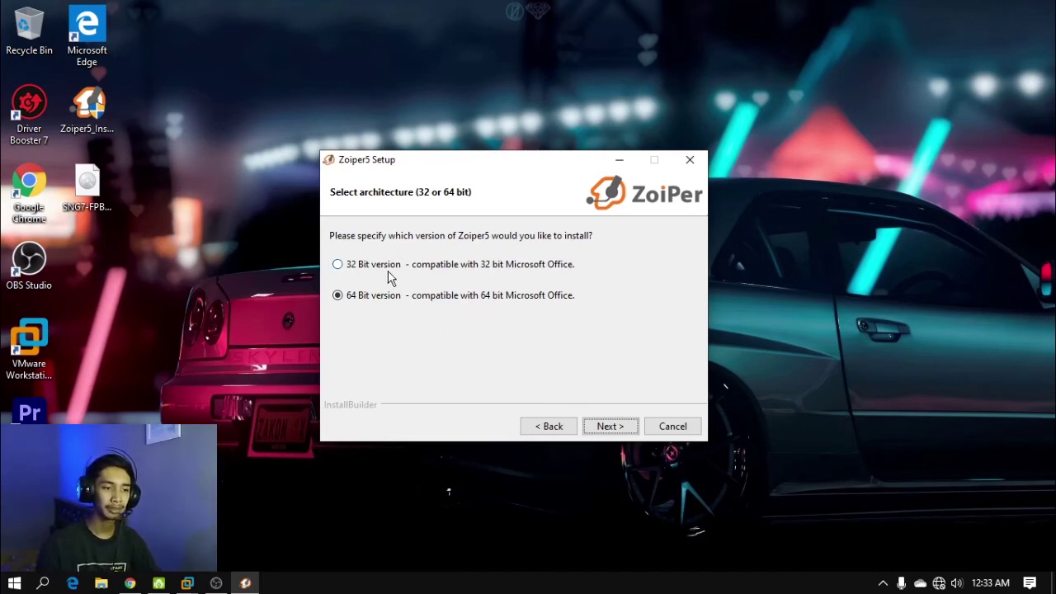
click(611, 427)
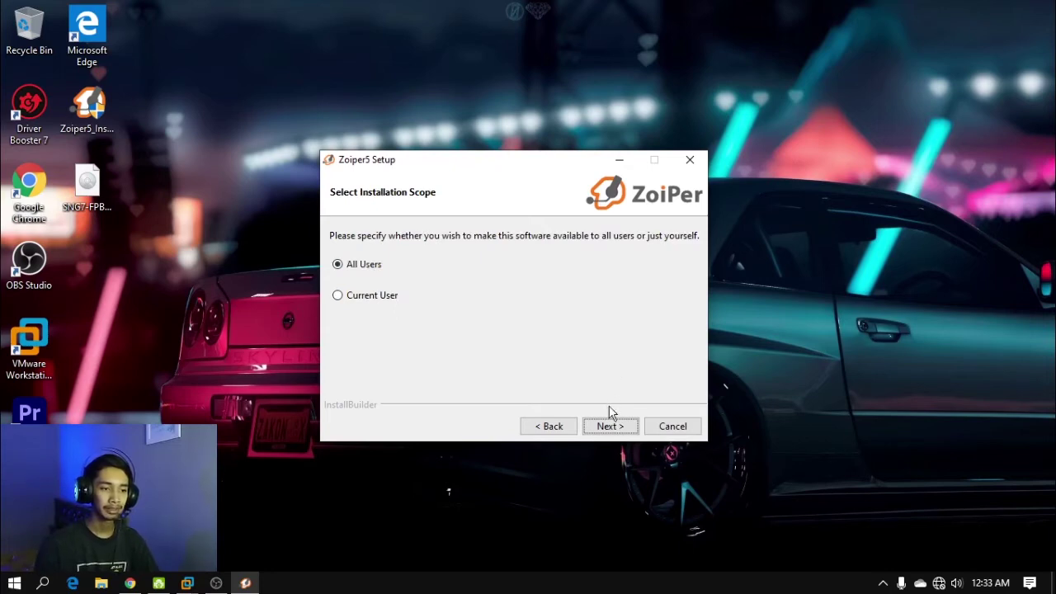
click(607, 427)
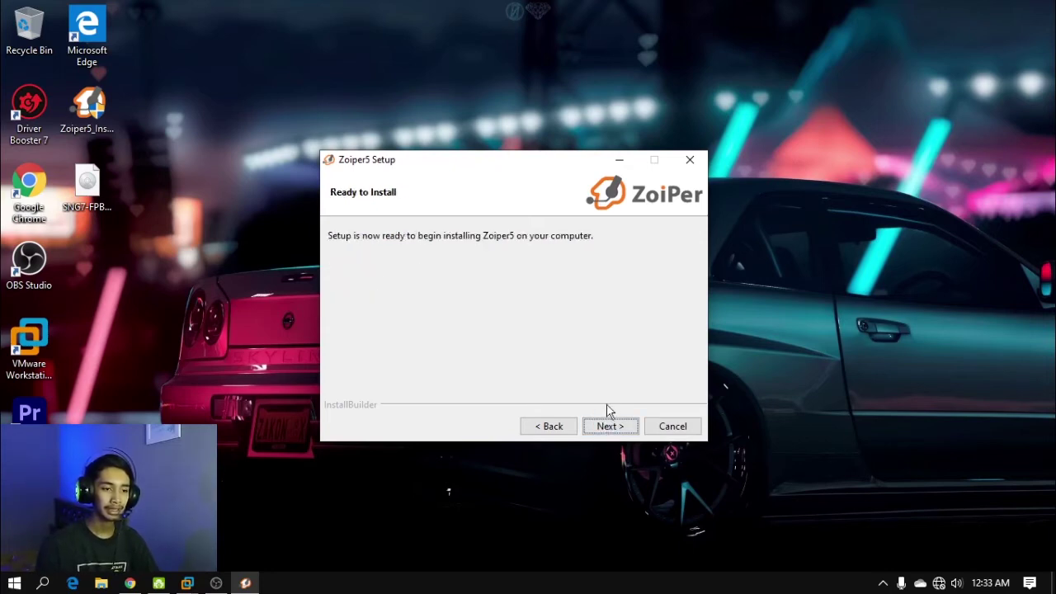
click(619, 425)
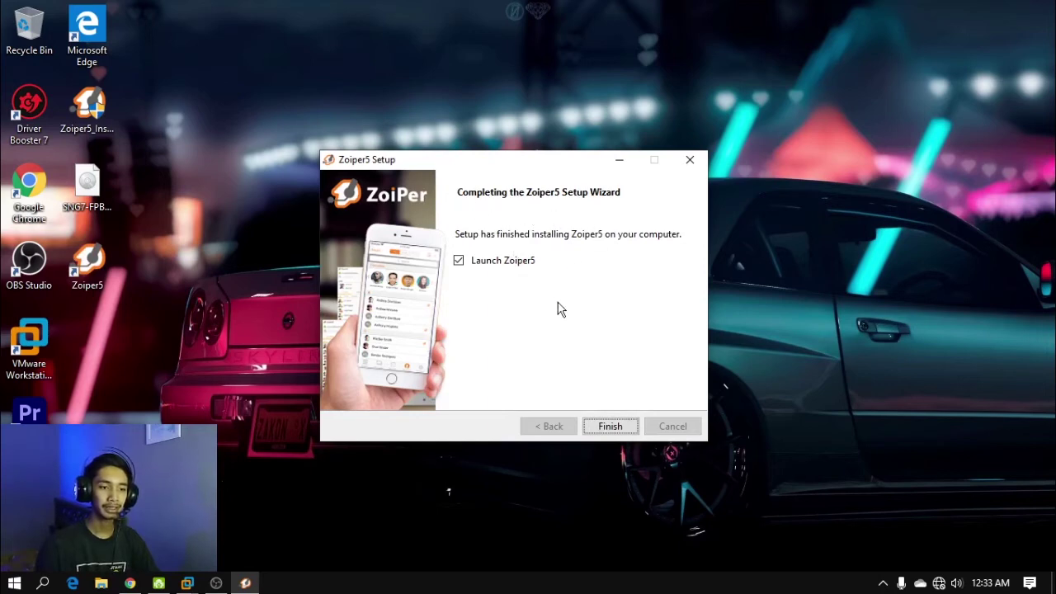
Launch Zoiper5 on the host, then open the Windows 10 x64 VM in VMware, taking ownership so it boots
click(609, 430)
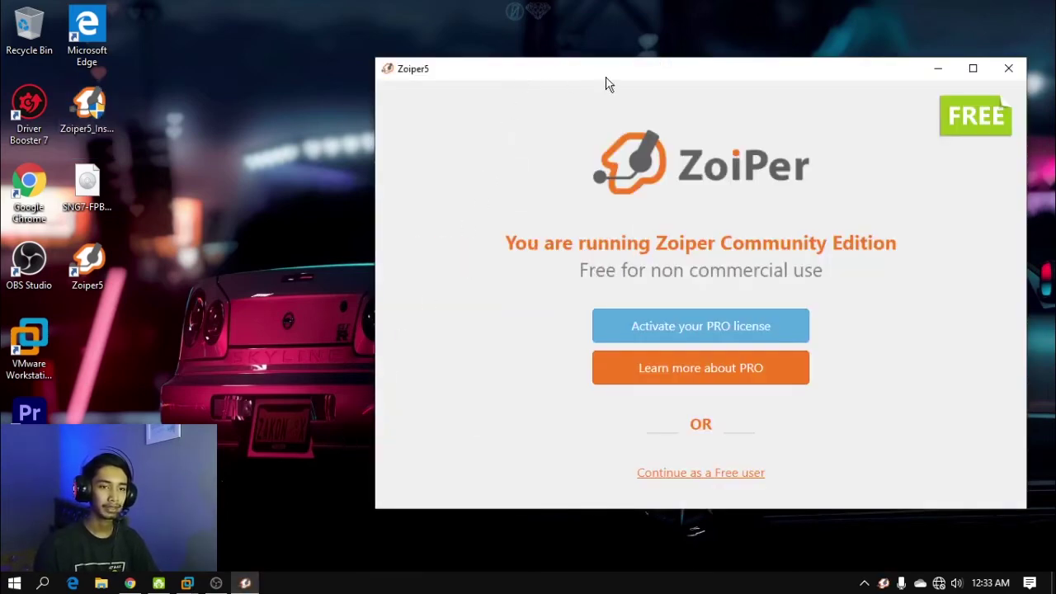
drag(606, 83, 420, 79)
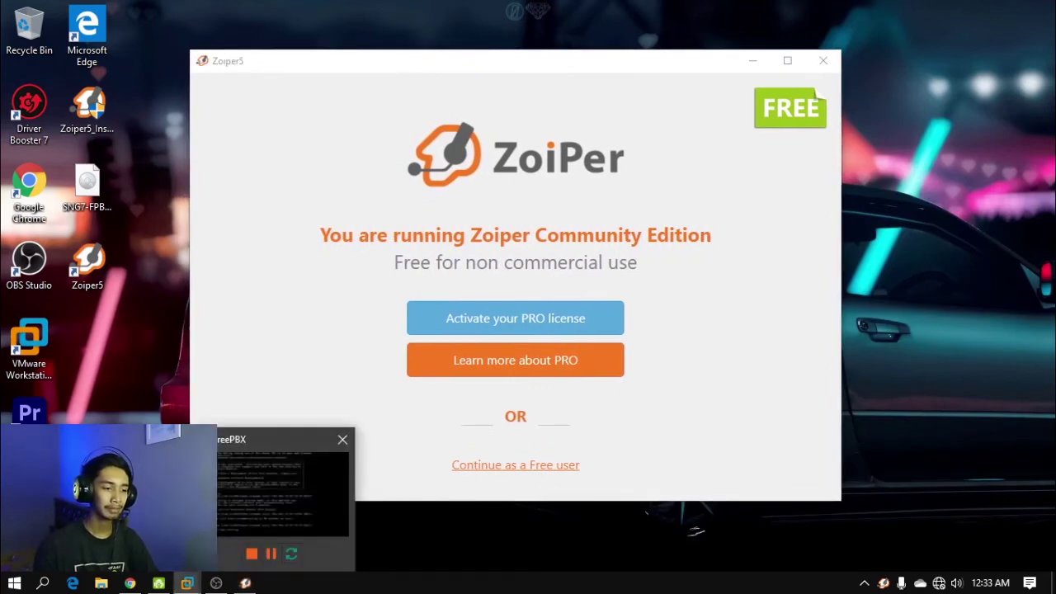
click(187, 583)
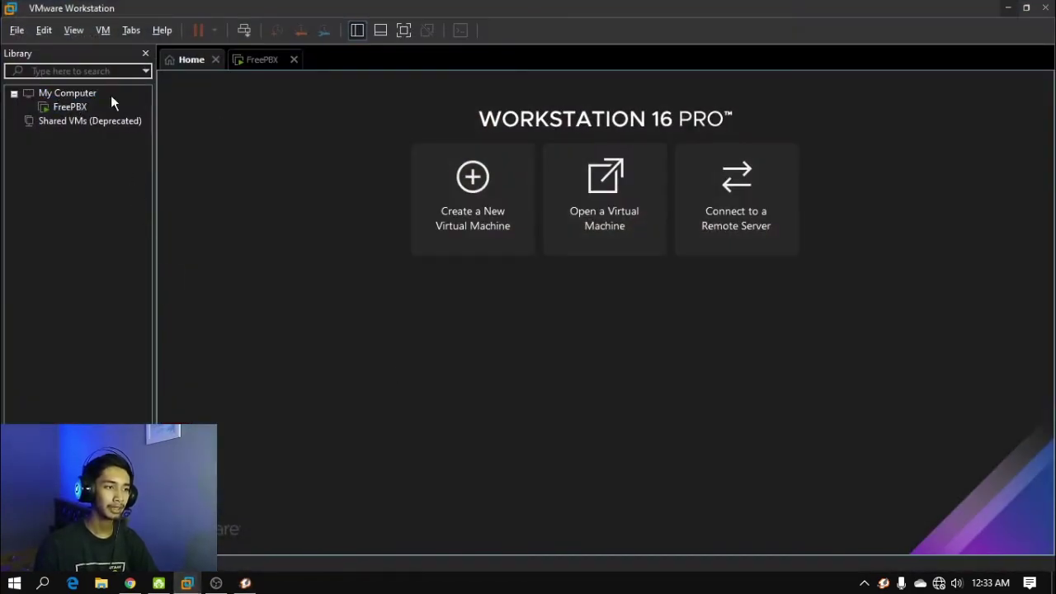
click(16, 30)
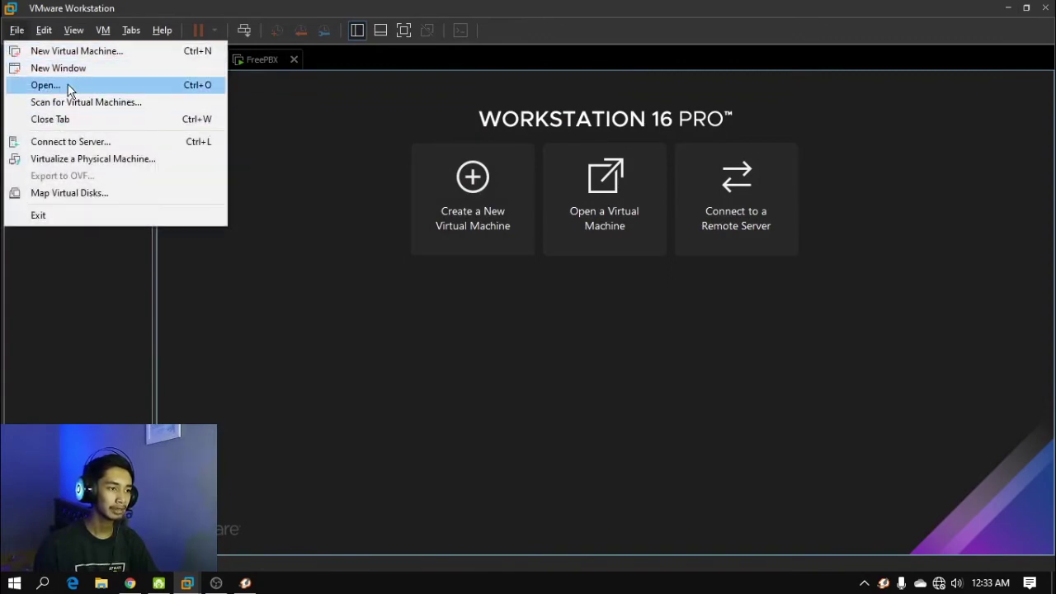
click(69, 89)
scroll(83, 295, down, 1)
key(Escape)
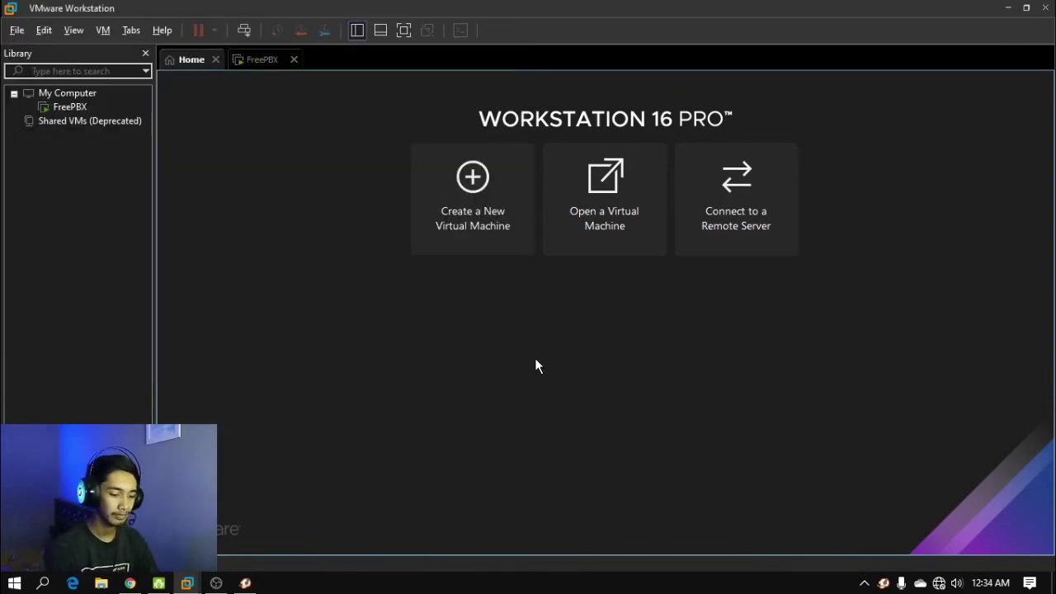
click(569, 332)
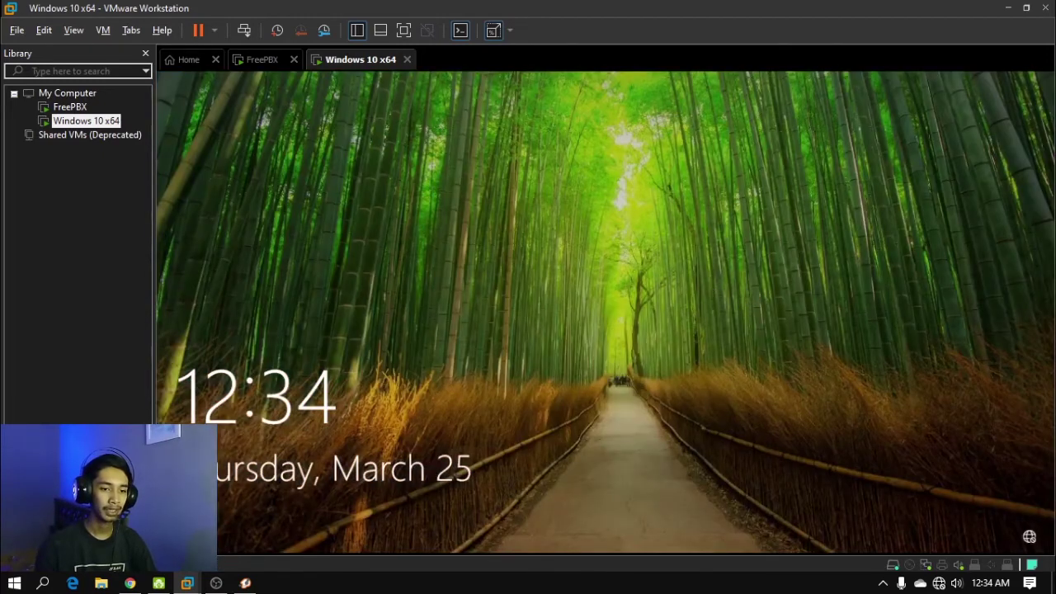
Sign in to the Windows 10 guest with its password, allow network discovery, and launch Zoiper5 there
click(701, 215)
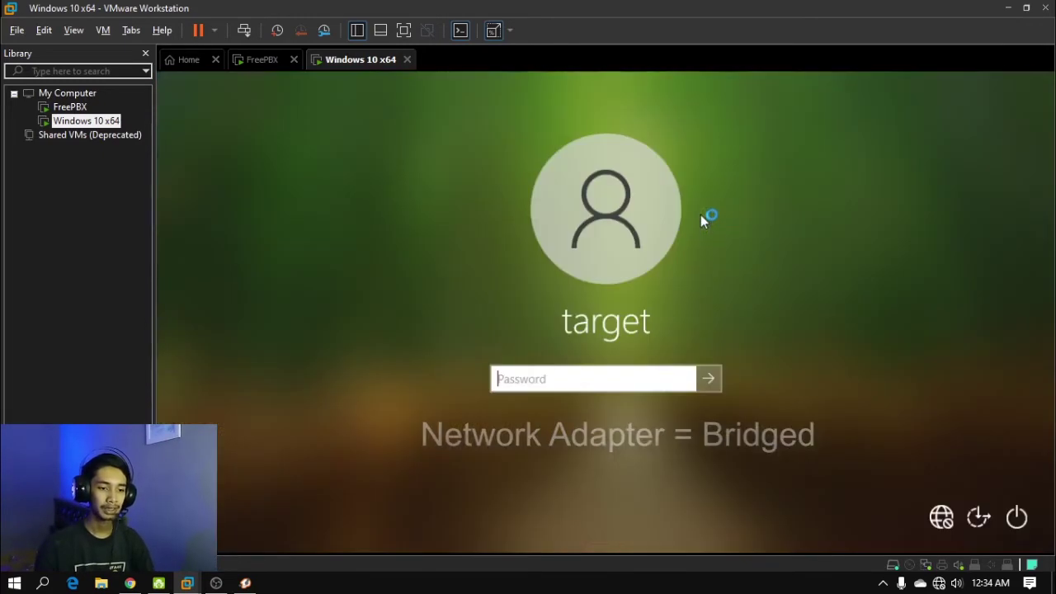
text(p)
key(Return)
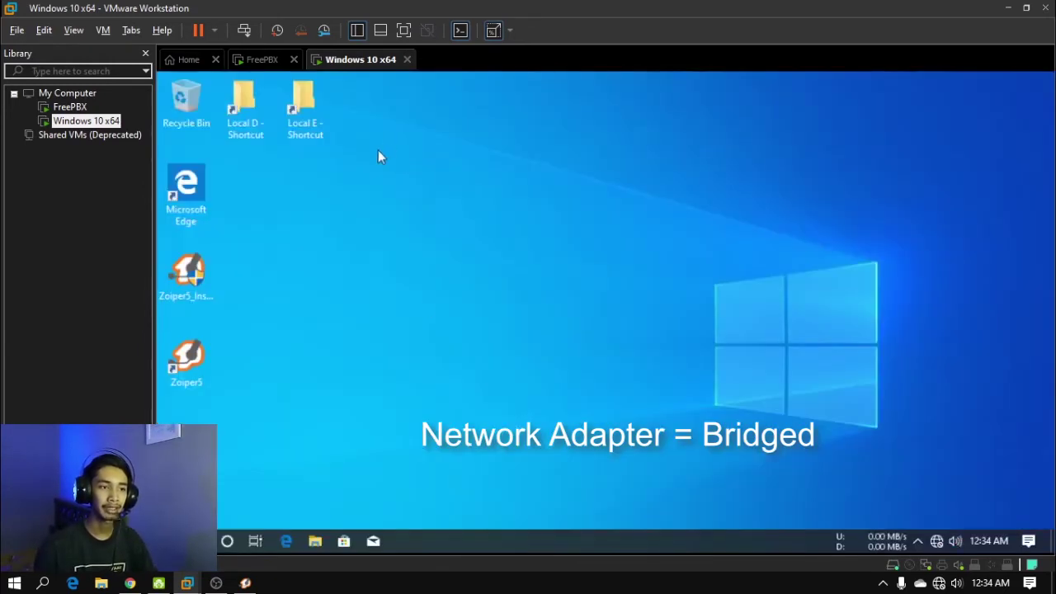
click(889, 365)
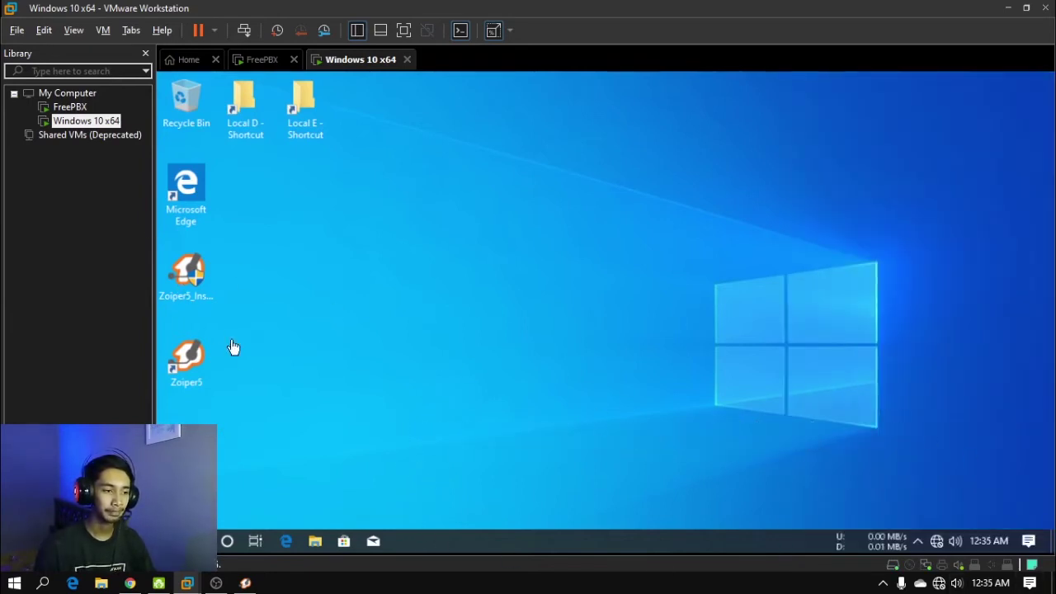
double_click(189, 355)
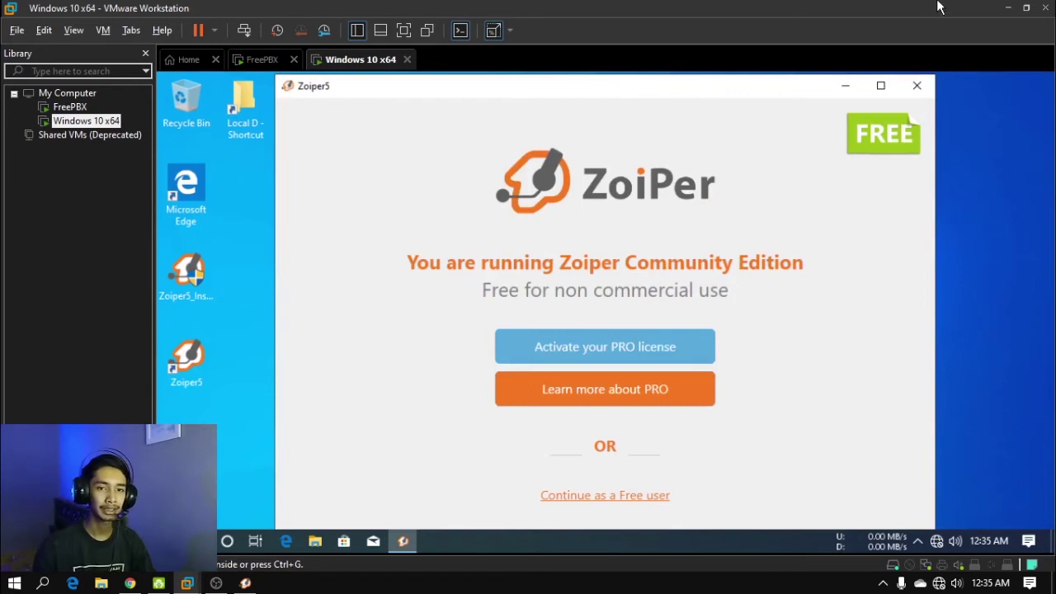
Return to the host's Zoiper5 and choose to continue with the free edition
click(1005, 10)
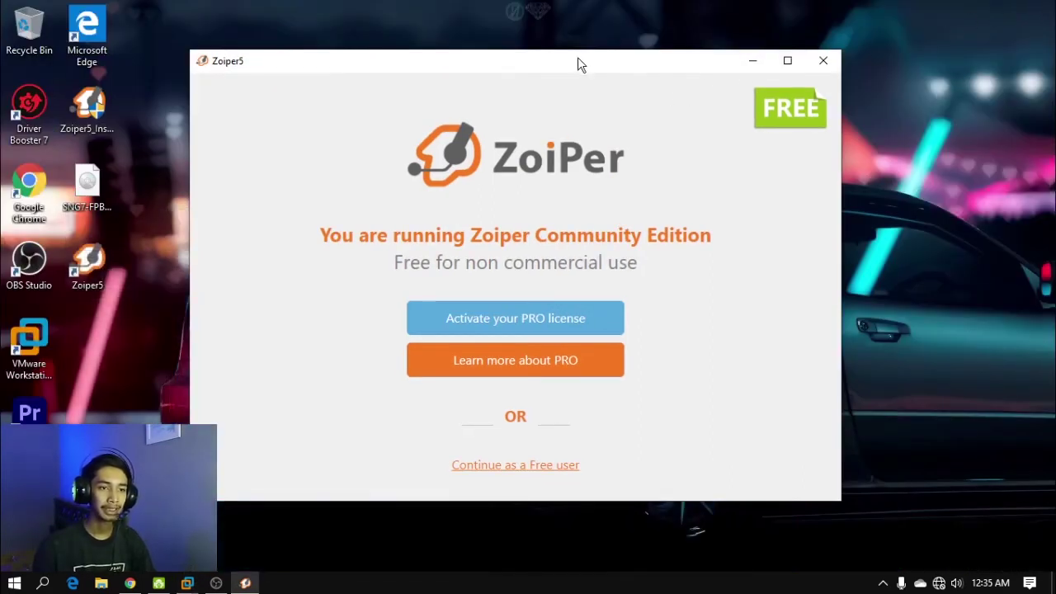
mouse_move(577, 59)
mouse_down()
mouse_move(590, 67)
mouse_move(585, 49)
mouse_up()
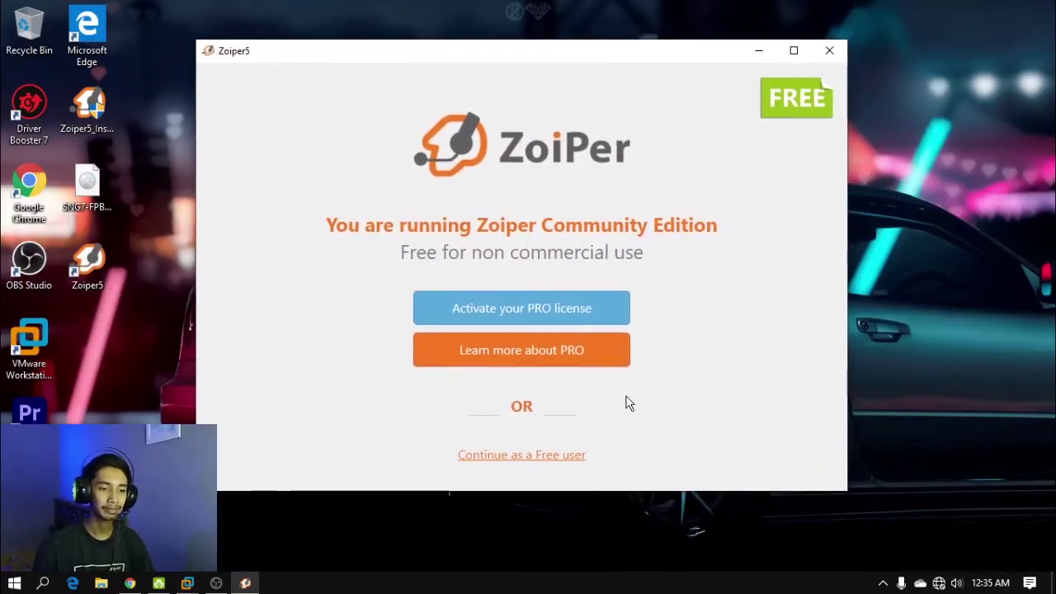
click(543, 459)
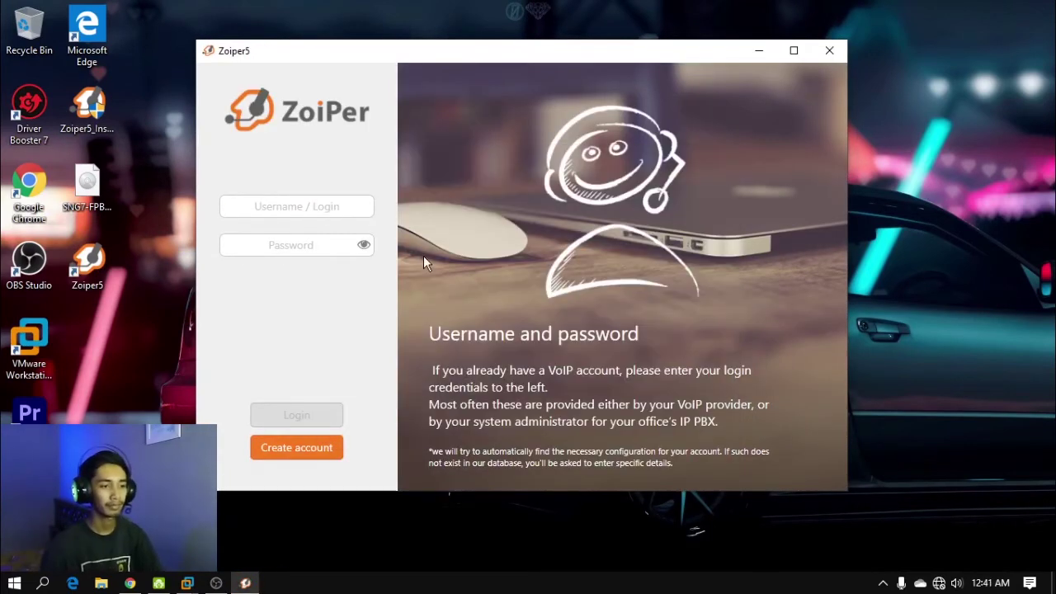
Log in as extension 3434 with its password and enter hostname 192.168.43.171:
click(321, 206)
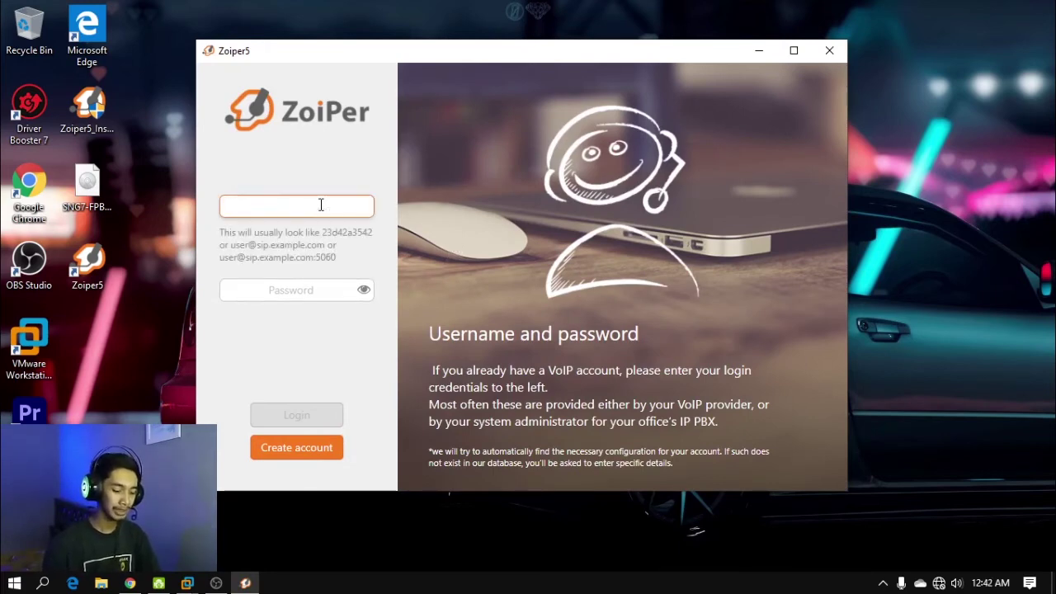
text(3434)
click(315, 289)
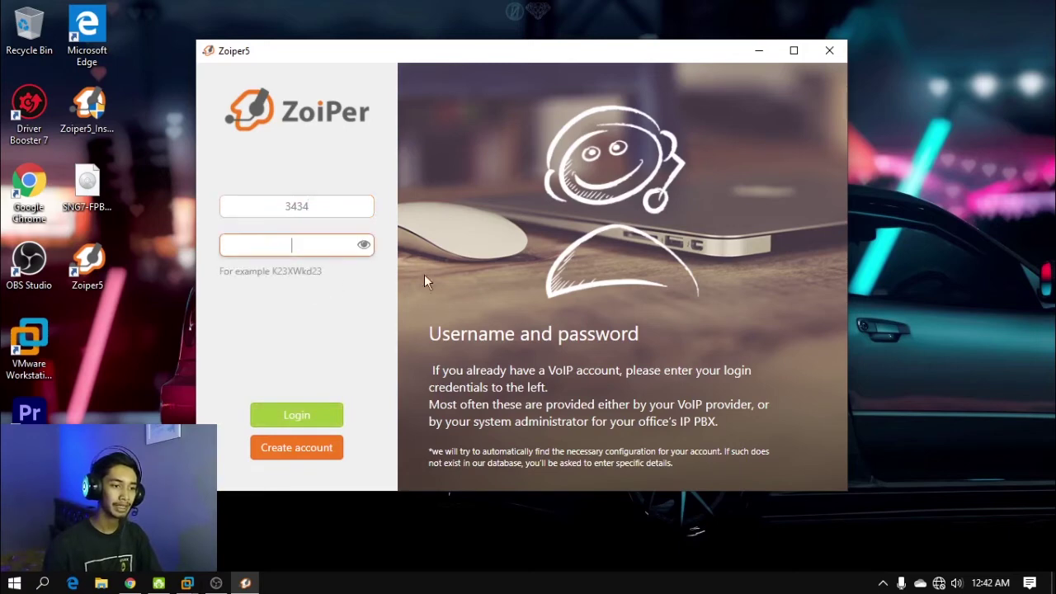
click(331, 414)
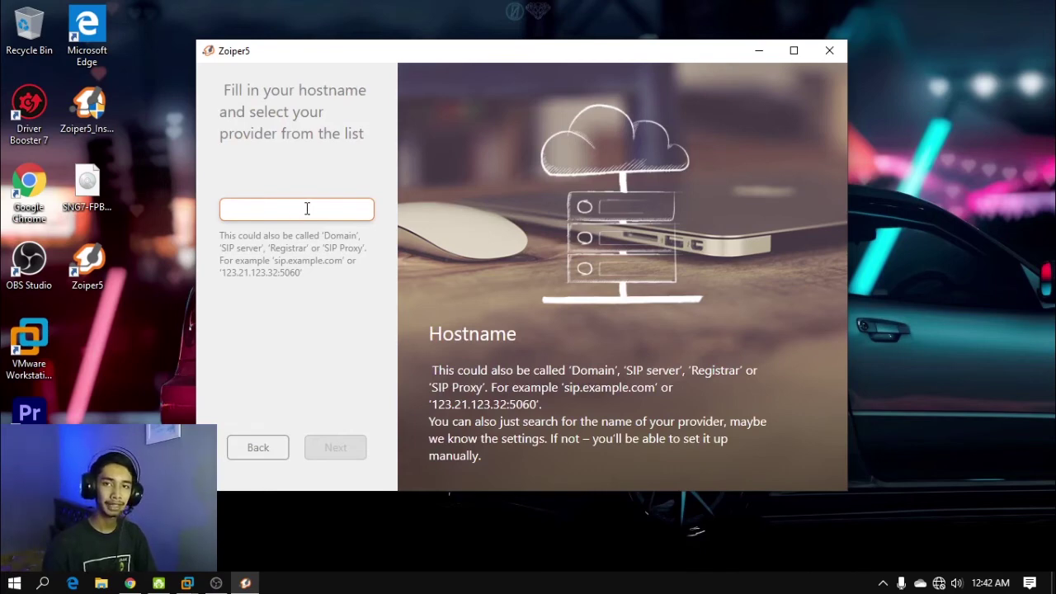
text(192.)
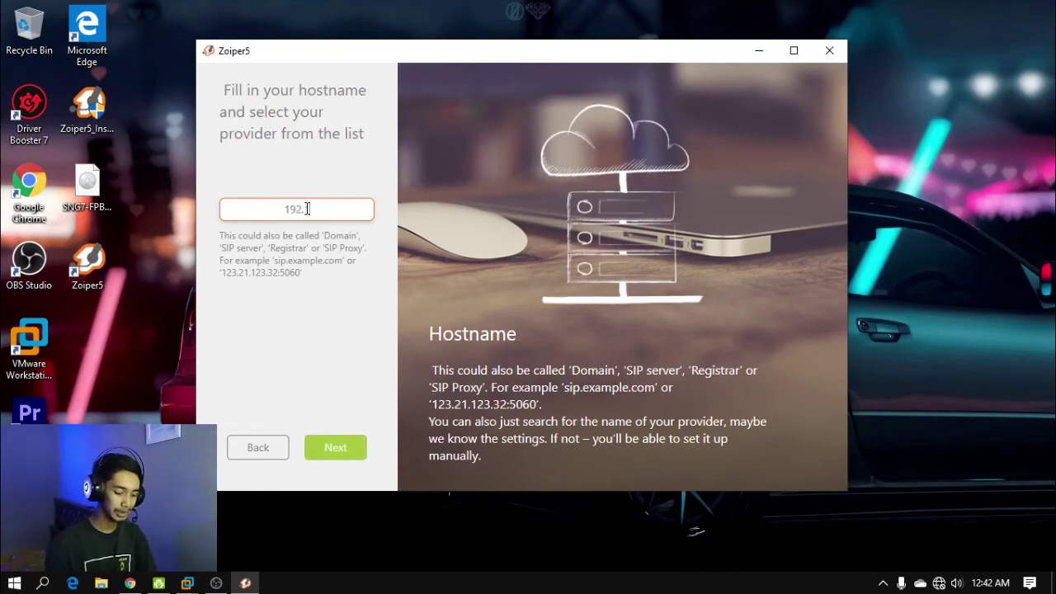
text(168.43.17)
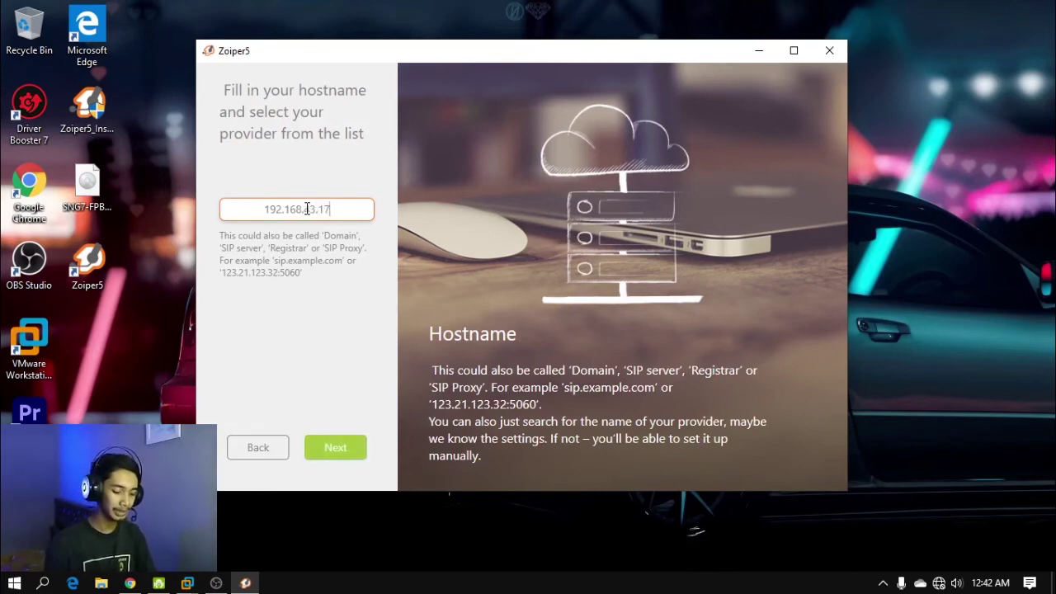
text(1)
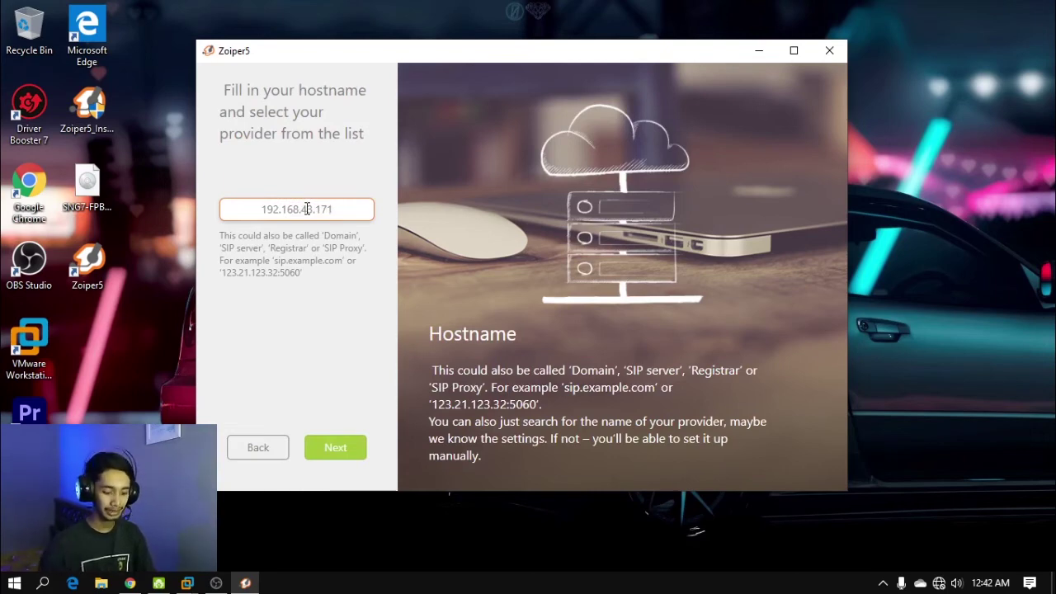
text(:)
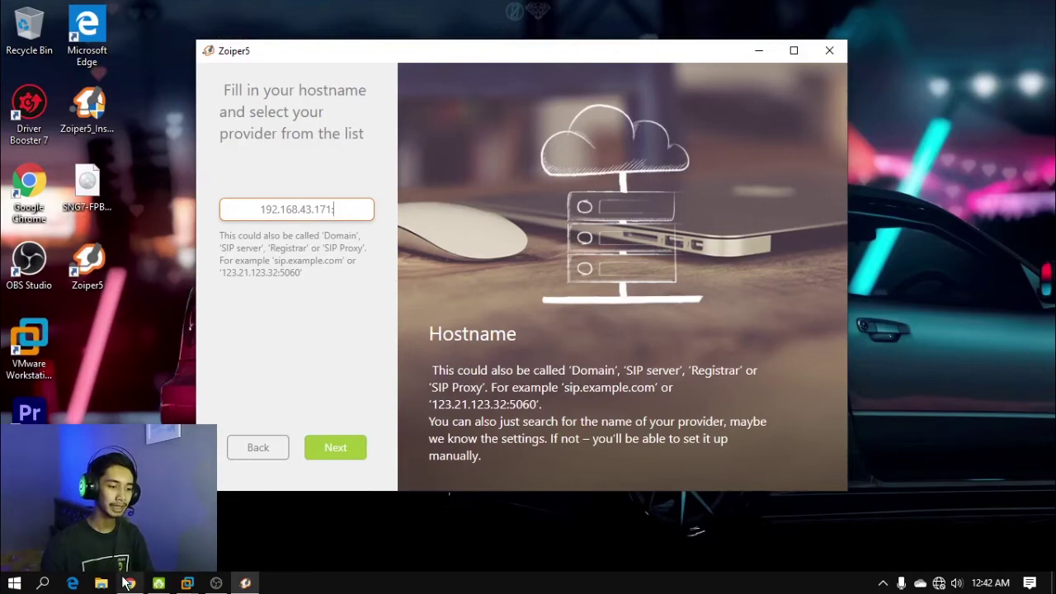
Look up the chan_sip Bind Port 5160 in FreePBX's Asterisk SIP Settings, then minimize Chrome
click(130, 583)
click(487, 70)
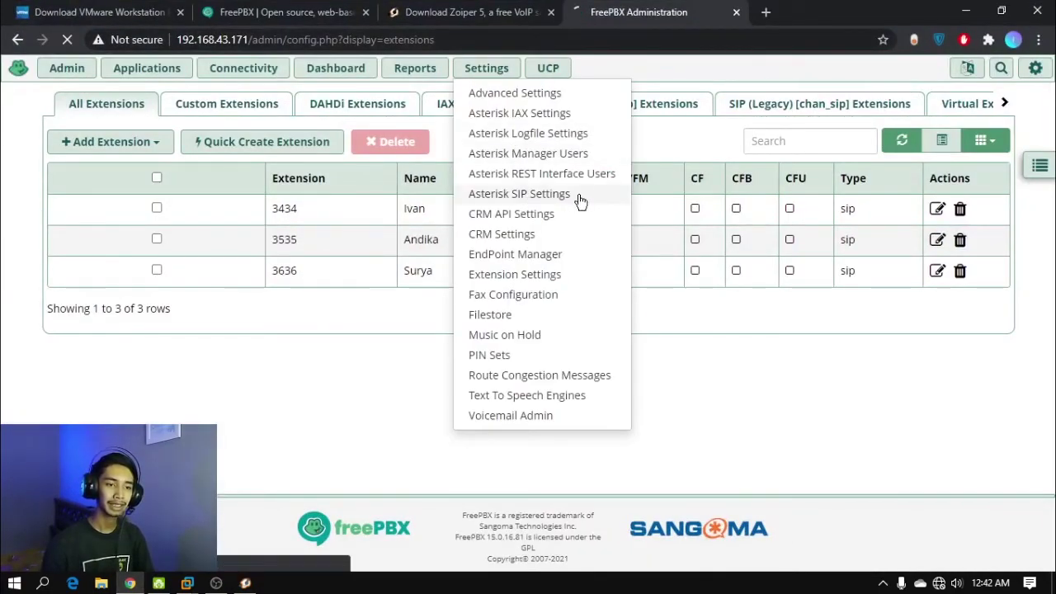
click(579, 200)
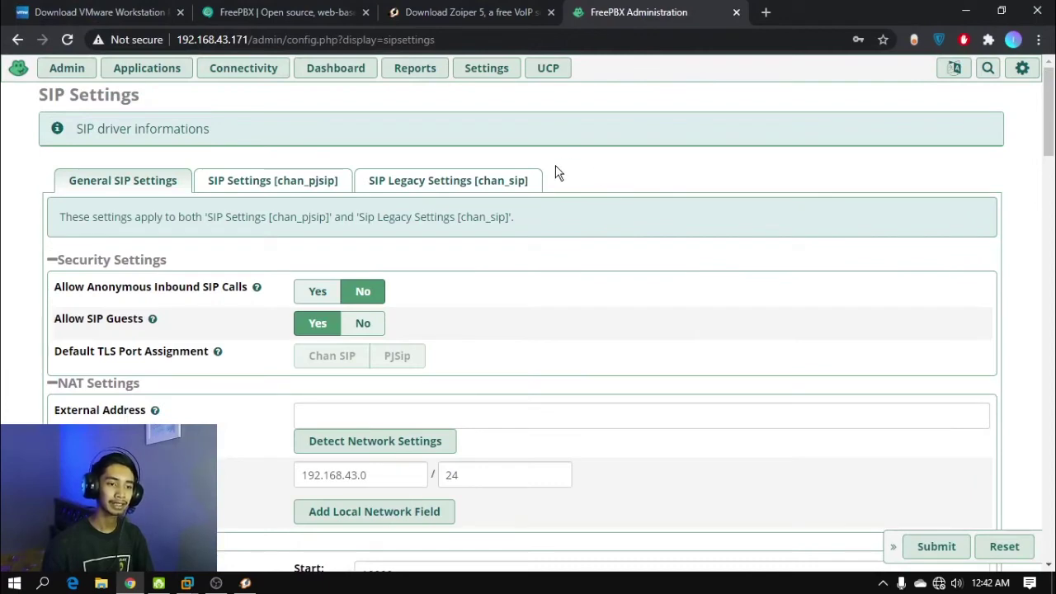
click(533, 182)
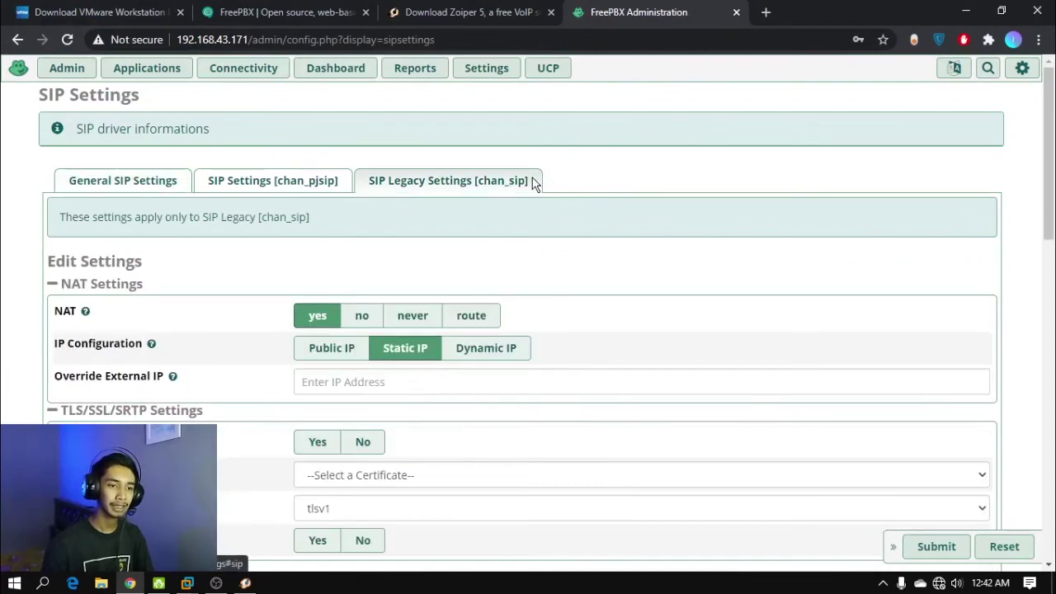
scroll(624, 177, down, 10)
scroll(697, 222, down, 3)
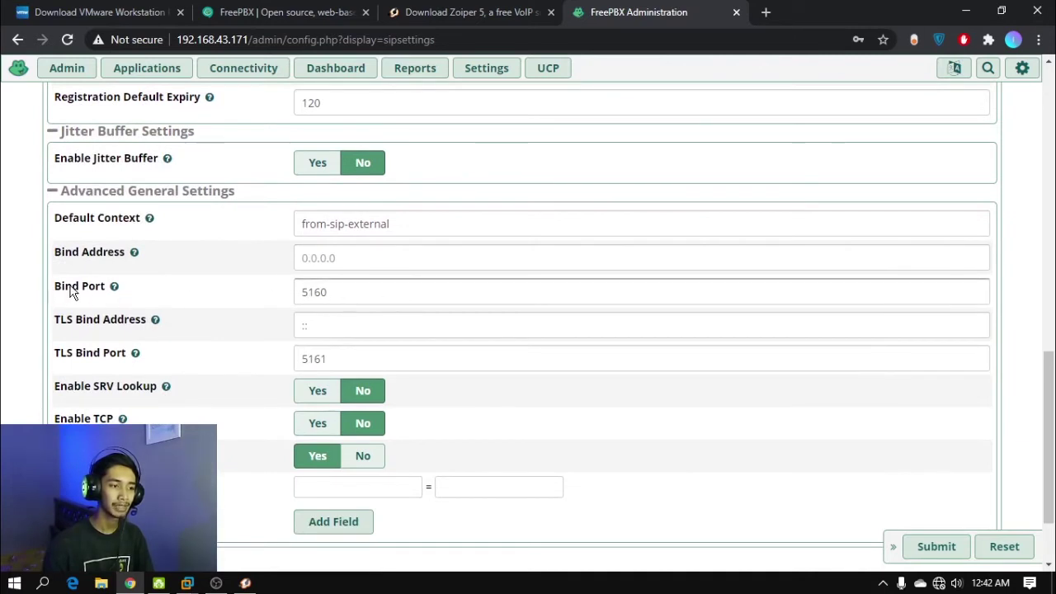
drag(396, 297, 306, 292)
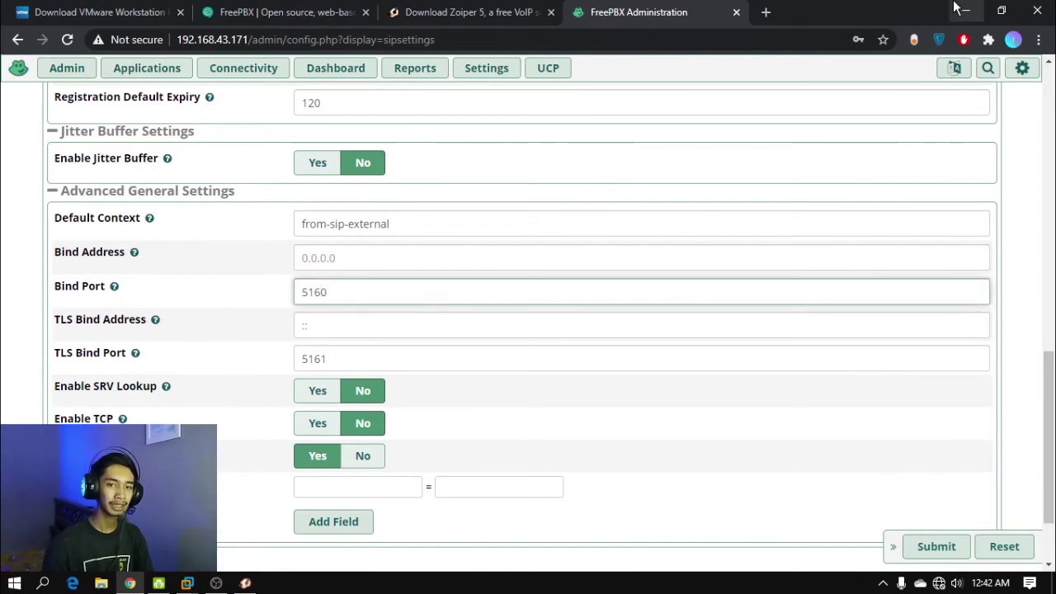
click(966, 11)
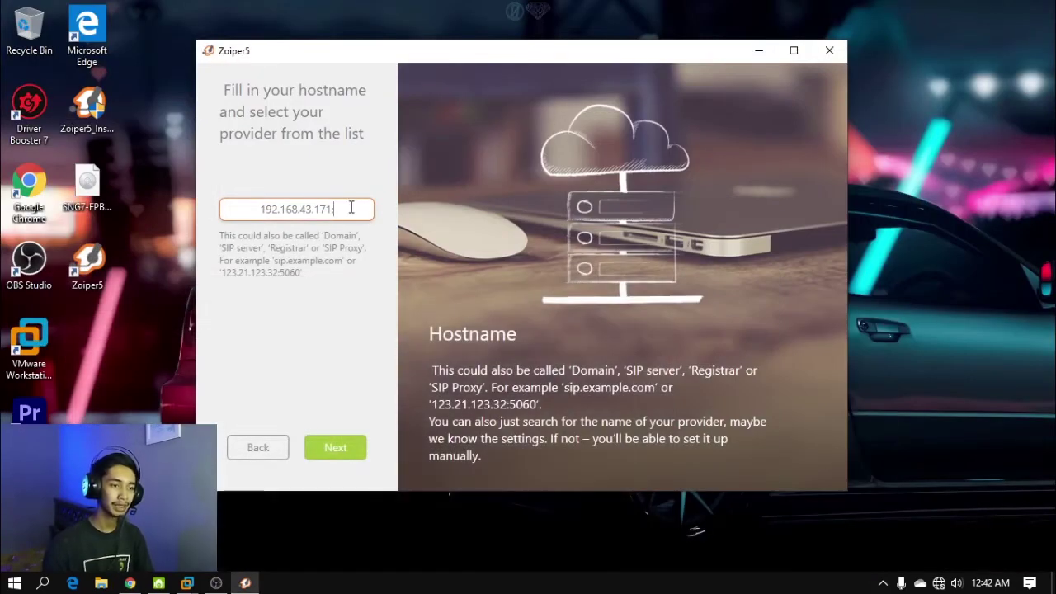
Complete the hostname as 192.168.43.171:5160 and finish account setup for 3434, skipping optional settings
text(5160)
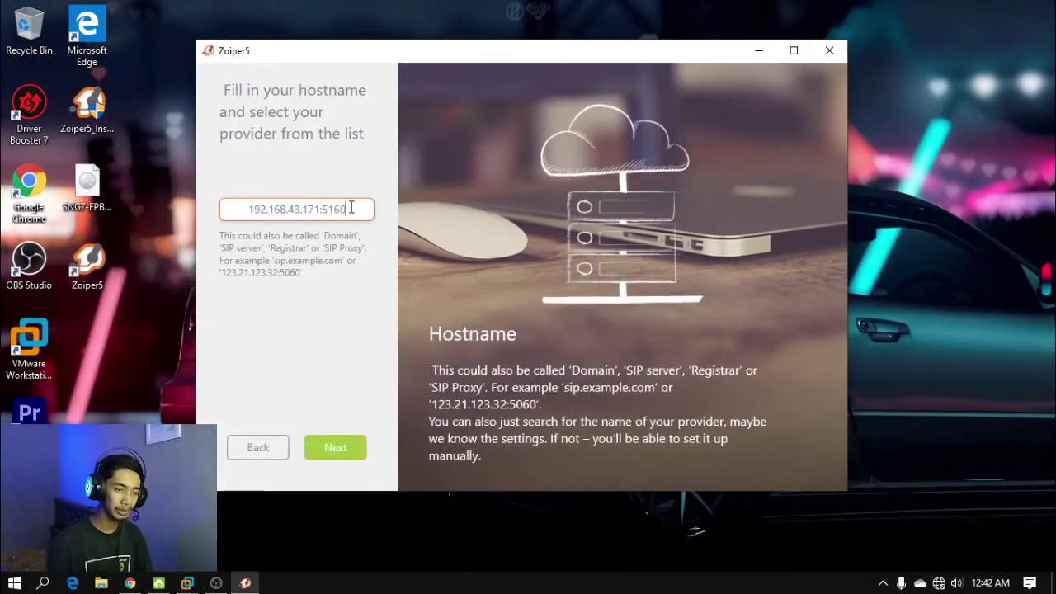
click(346, 450)
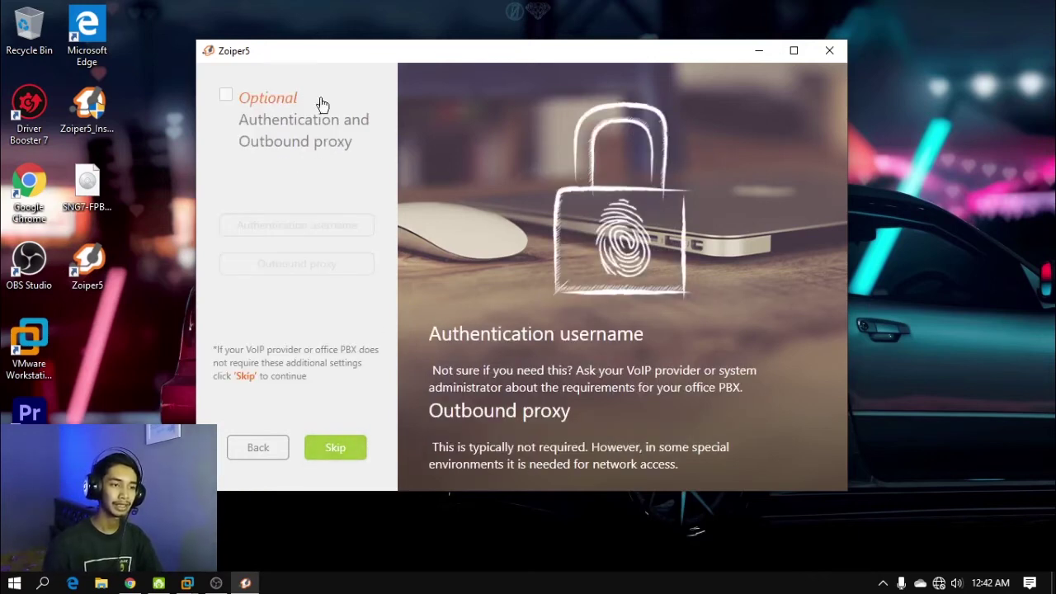
click(350, 446)
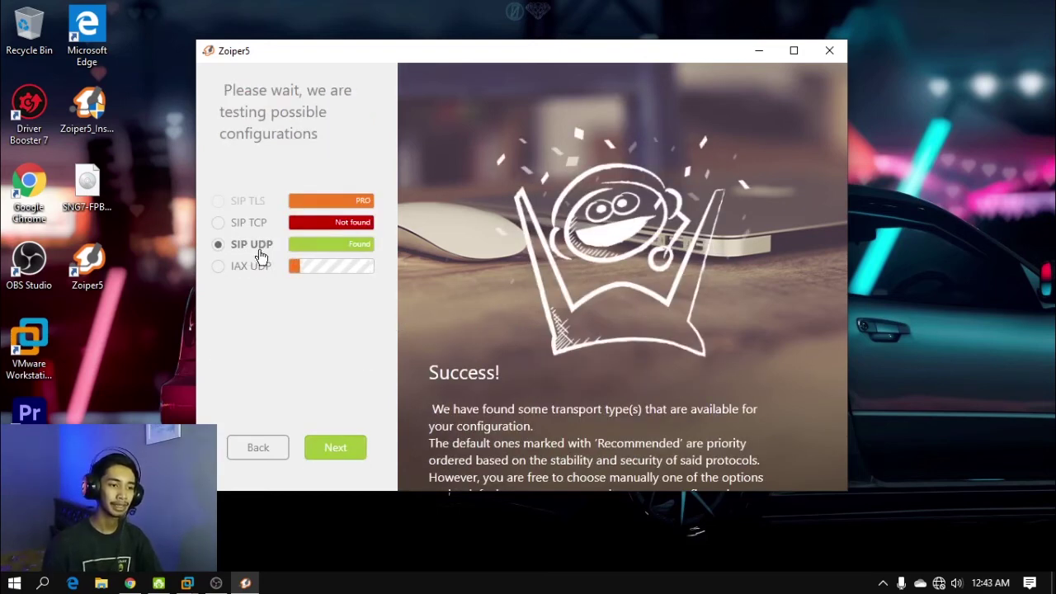
click(358, 447)
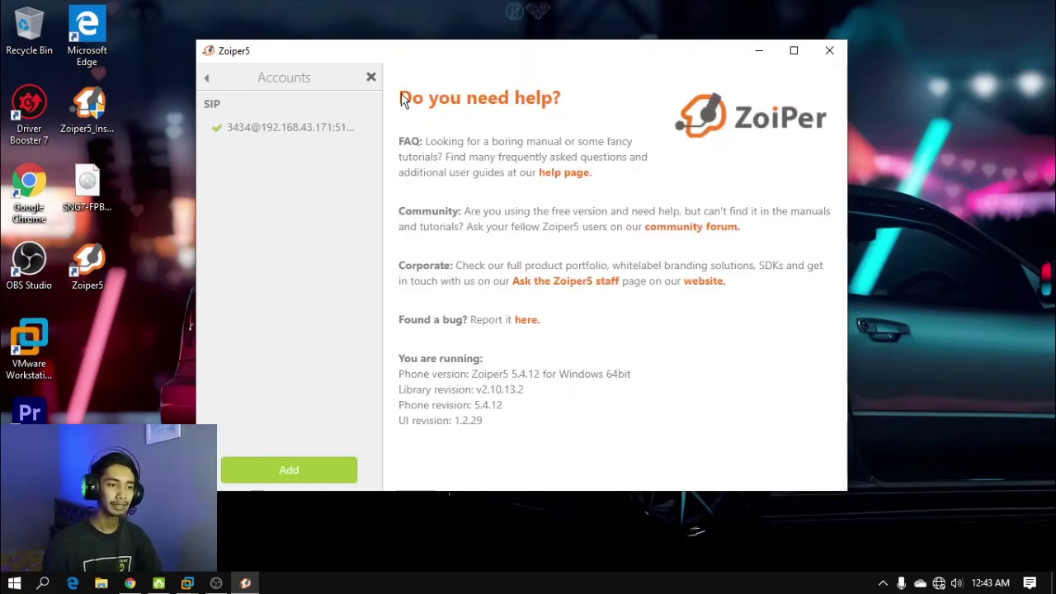
Close the Accounts panel and briefly open and close the dial pad
click(371, 78)
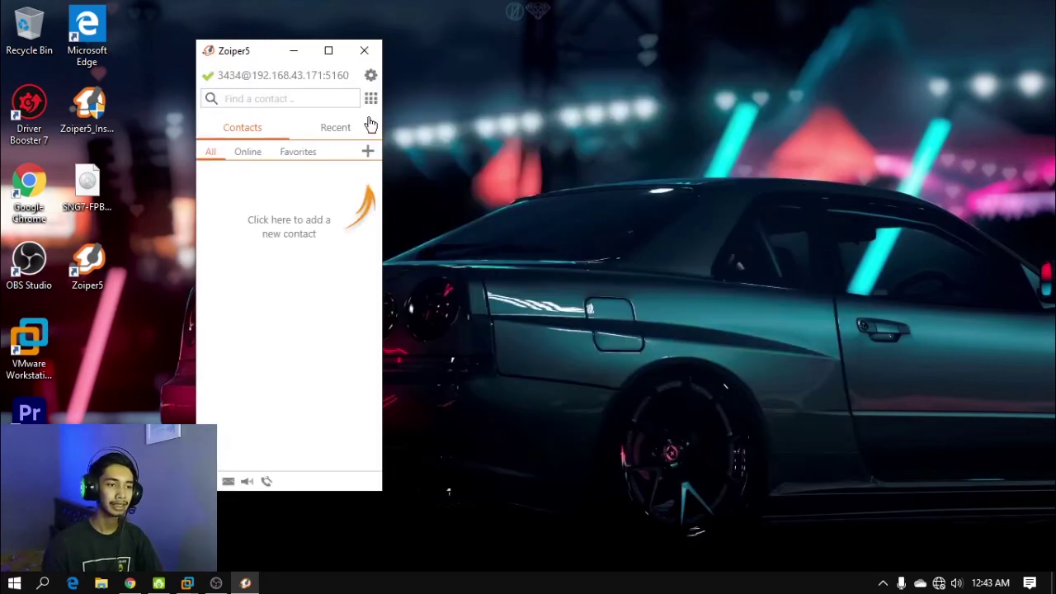
click(370, 99)
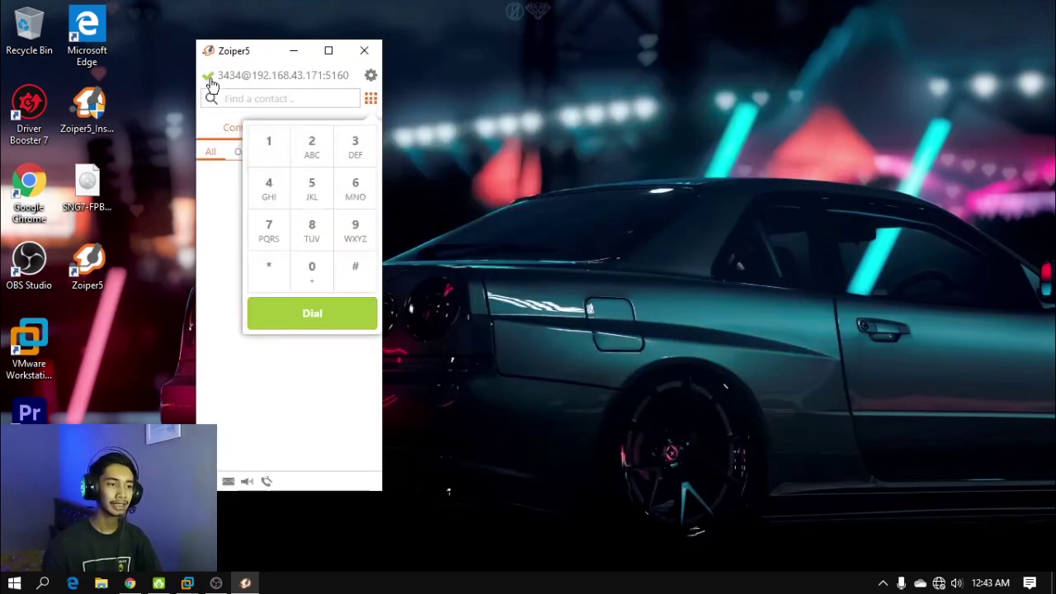
click(301, 413)
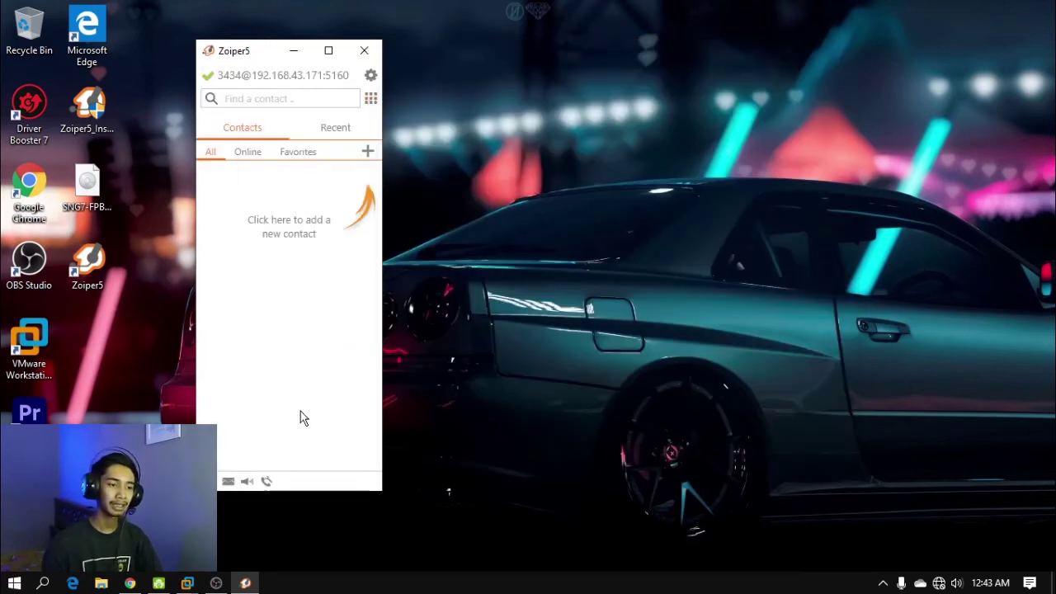
In the Windows 10 VM's Zoiper5, continue as a free user and log in as 3535 with its password
click(187, 583)
click(396, 504)
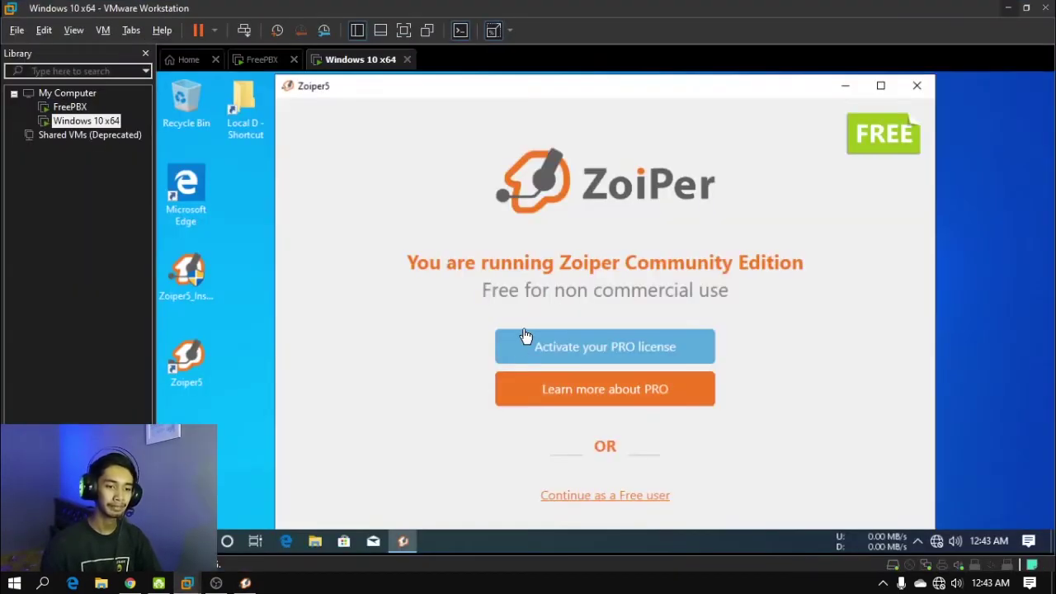
click(615, 502)
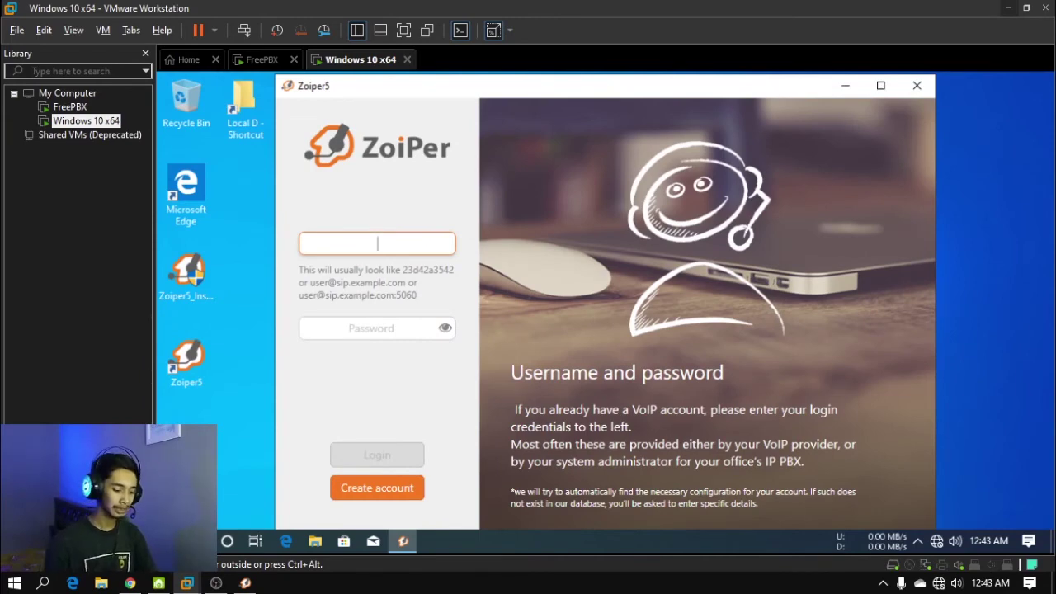
text(3535)
click(388, 330)
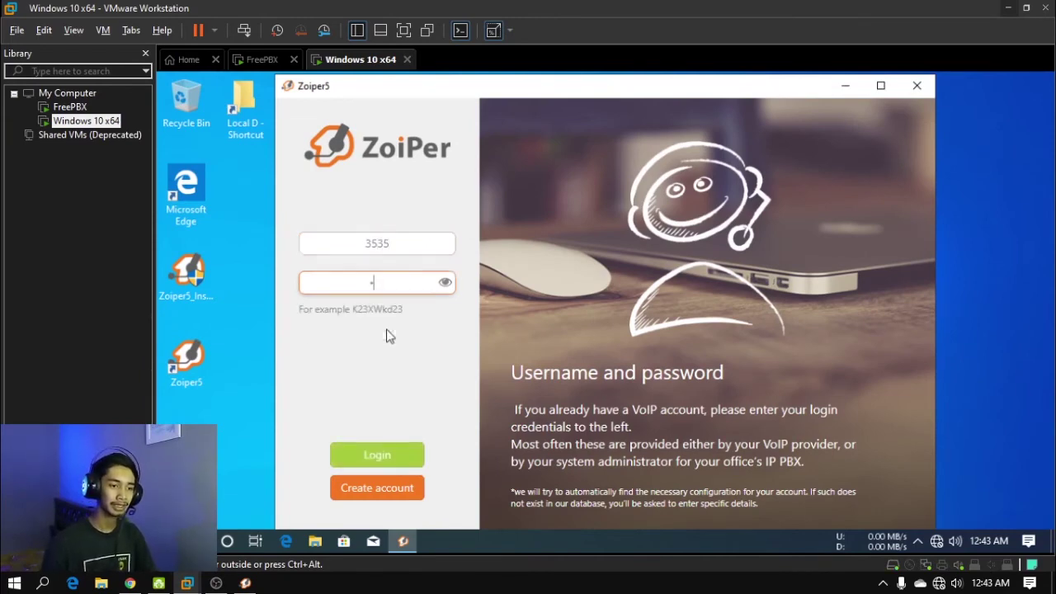
text(353)
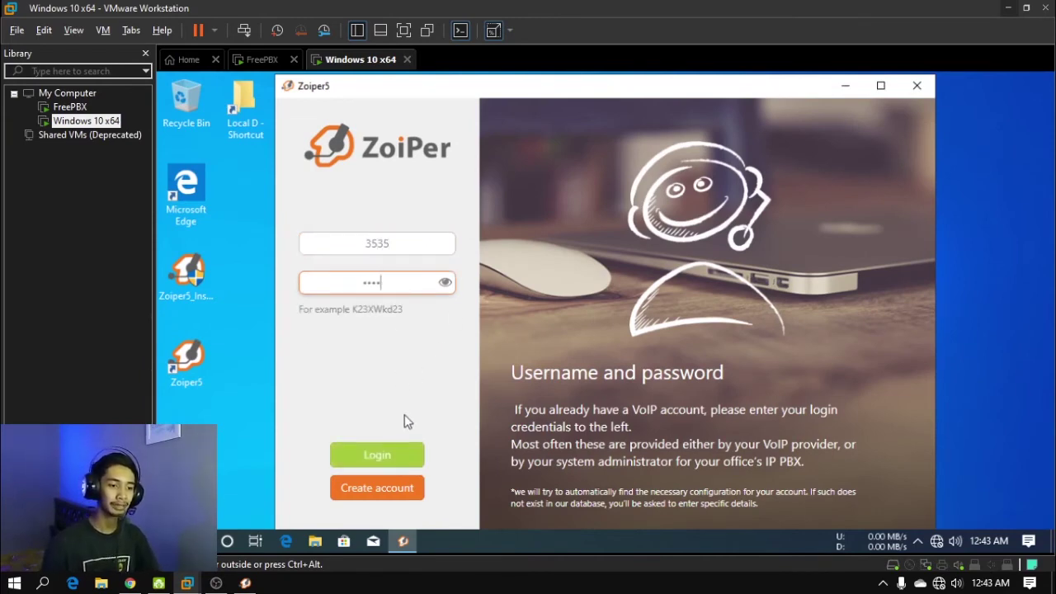
click(412, 457)
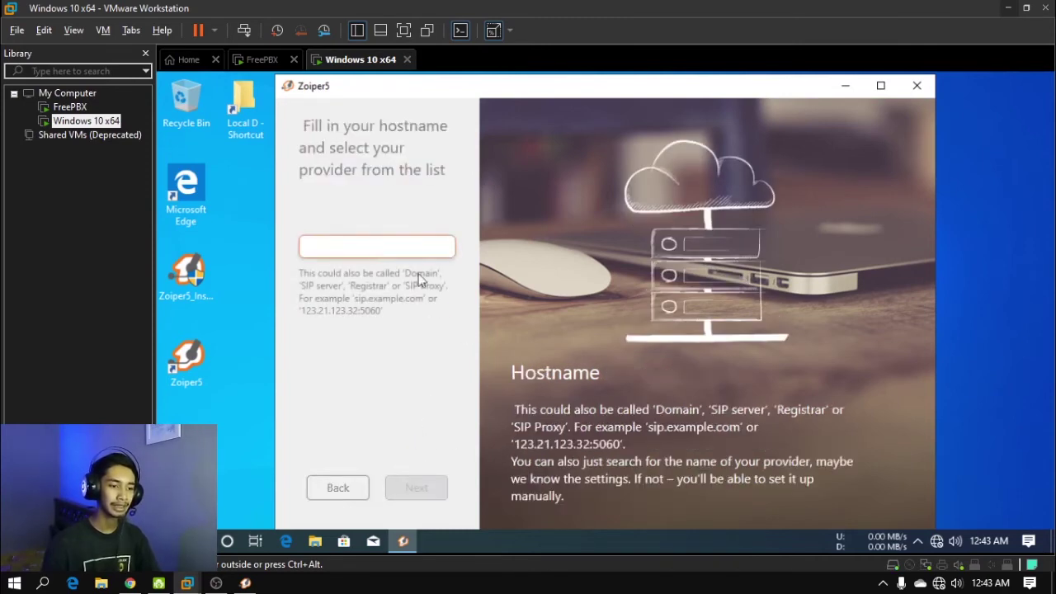
Set hostname 192.168.43.171:5160, finish setup over SIP UDP, and close the Accounts panel
text(19)
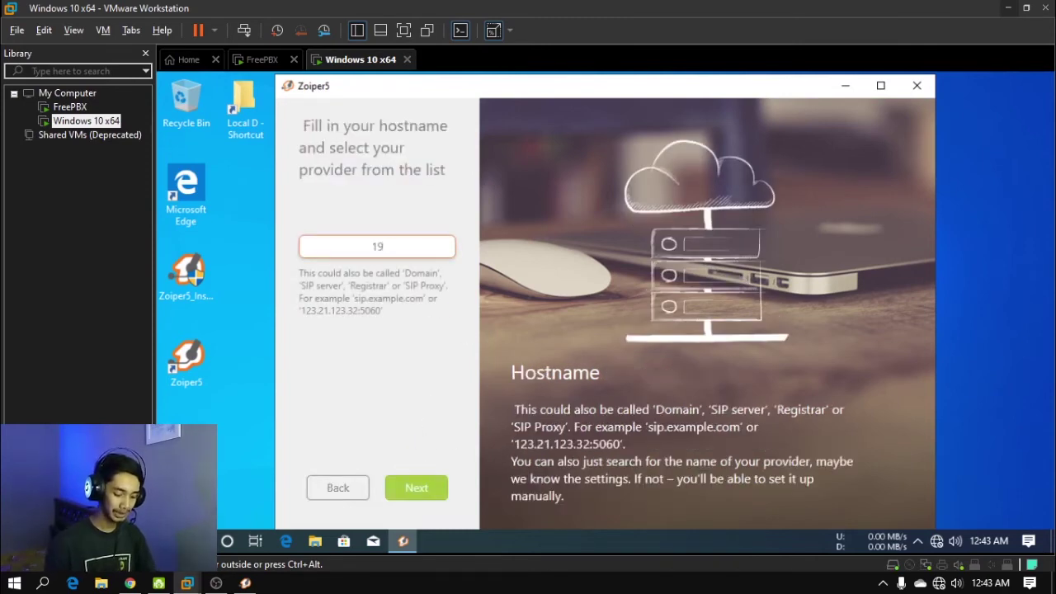
text(2.16)
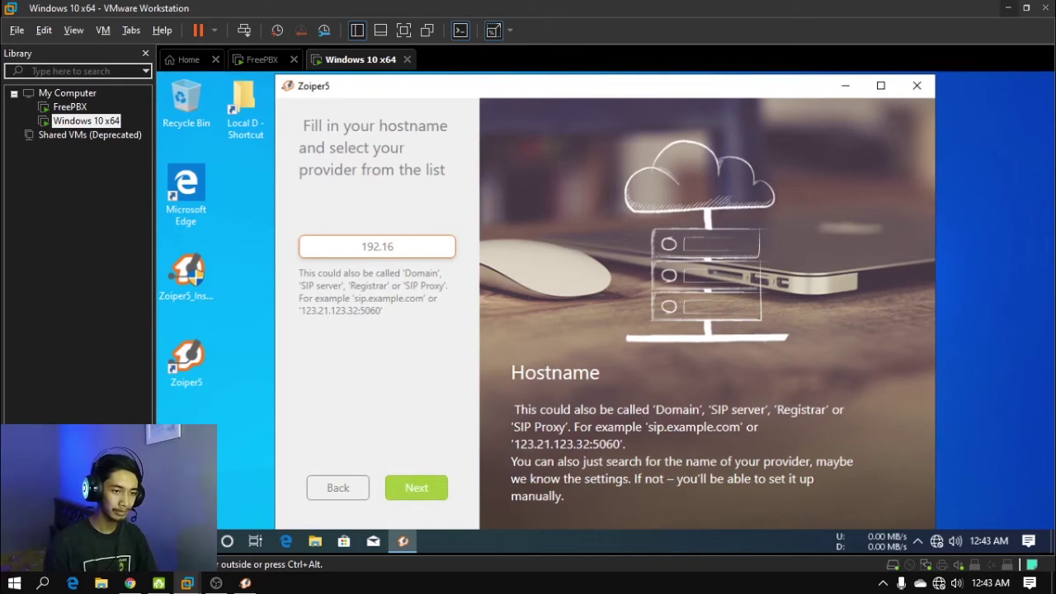
text(8.43.1)
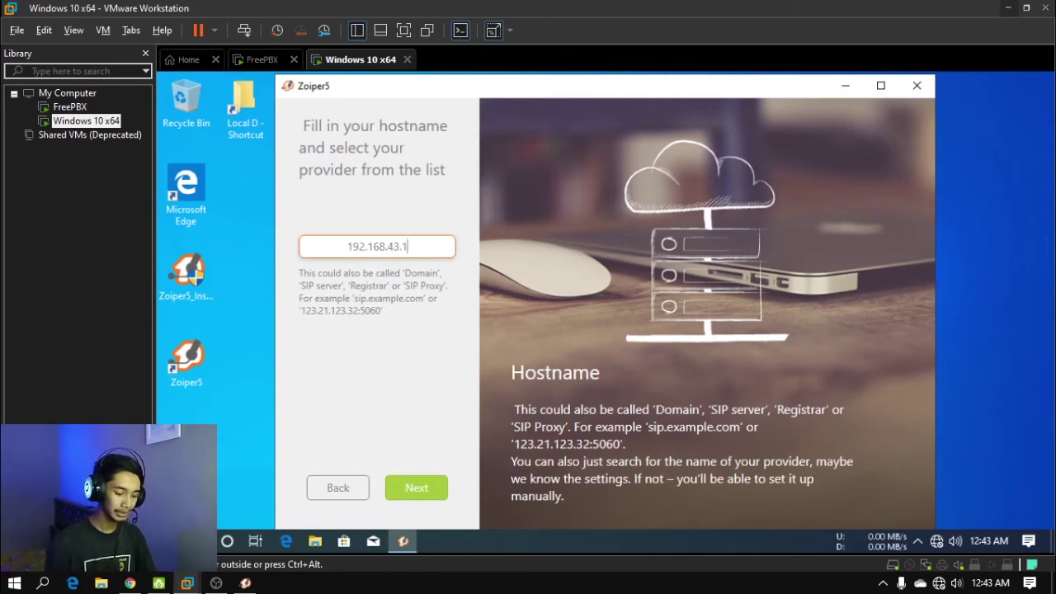
text(71:)
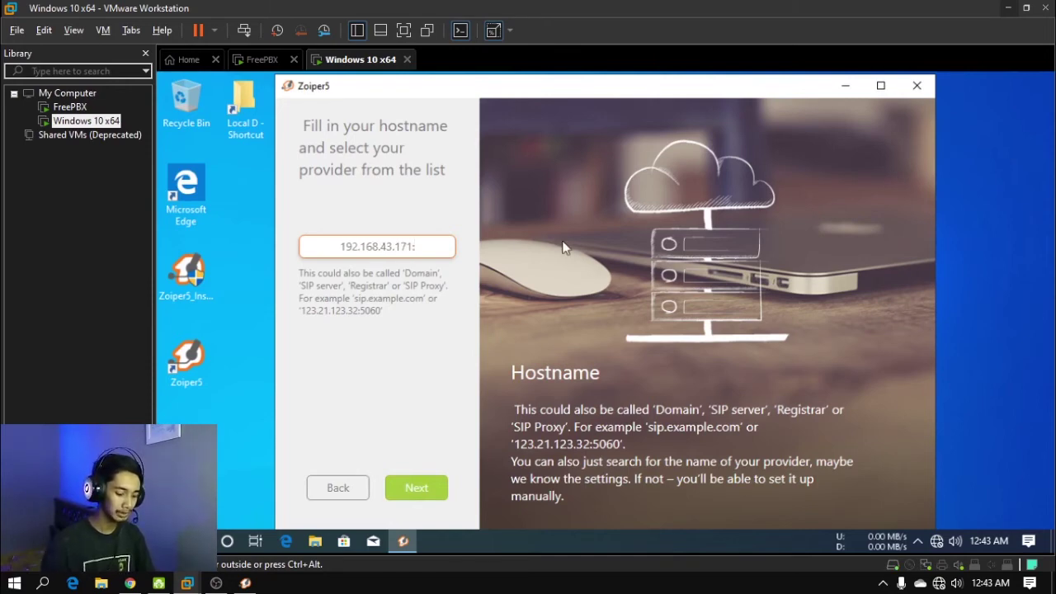
text(5160)
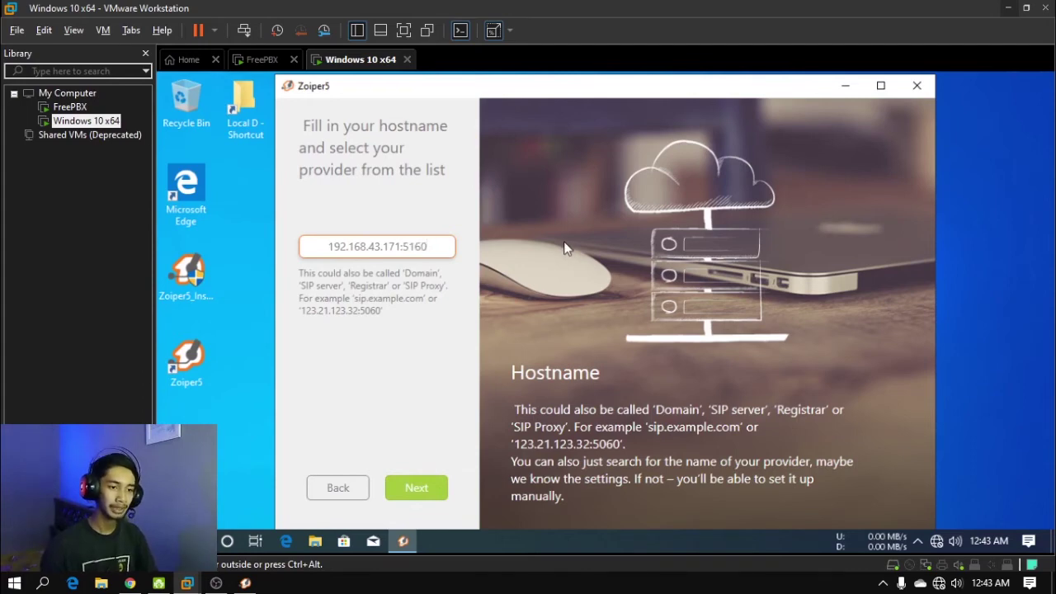
click(438, 487)
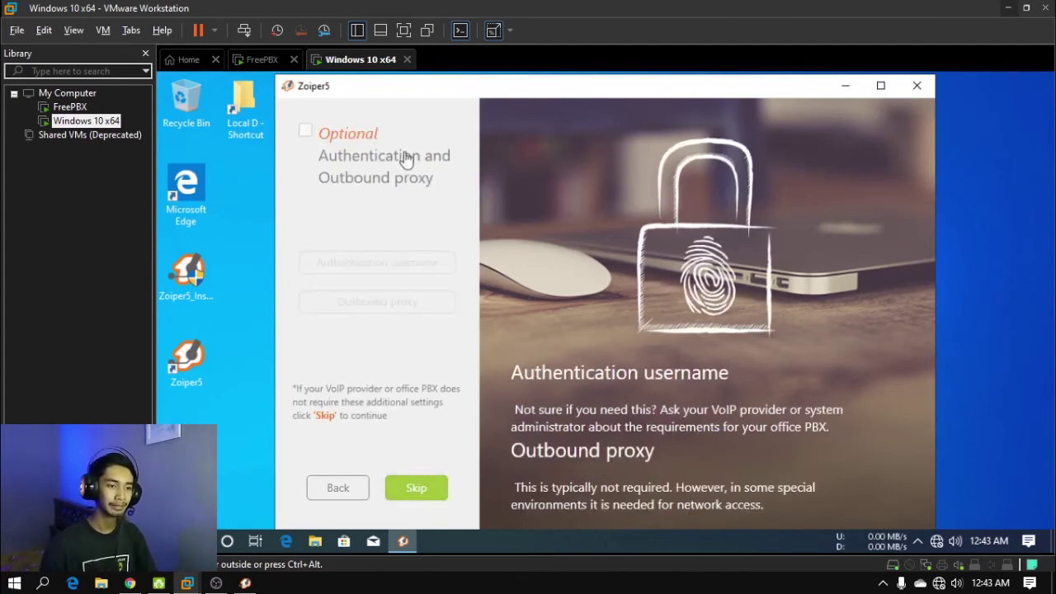
click(440, 491)
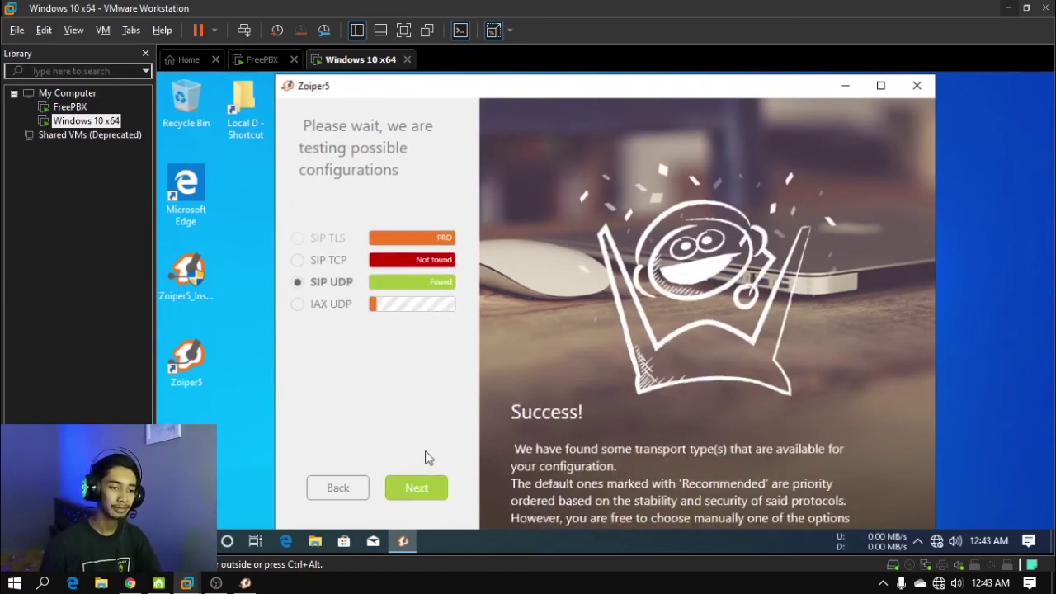
click(439, 493)
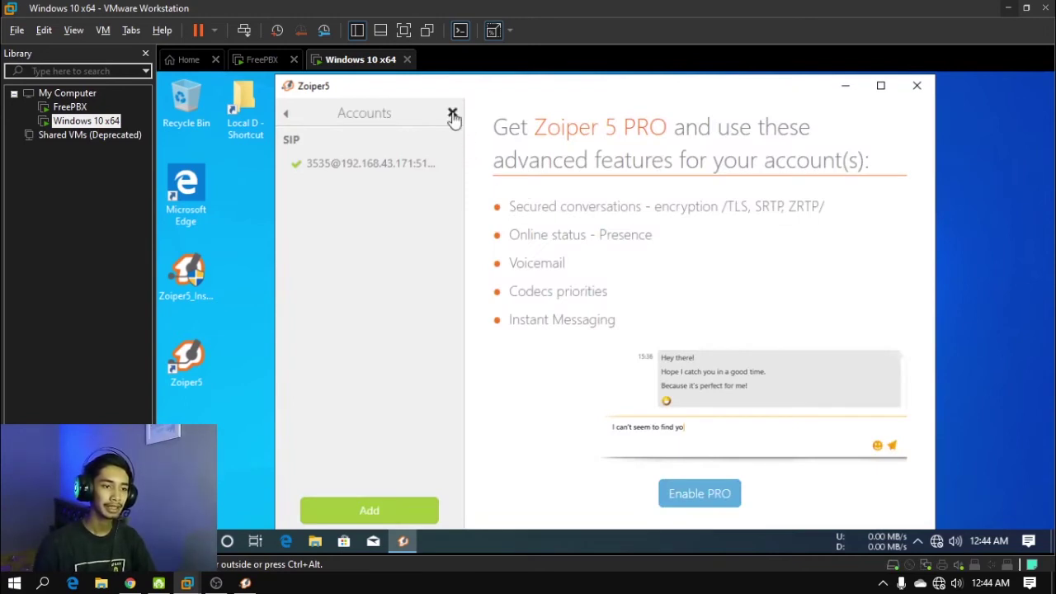
click(452, 113)
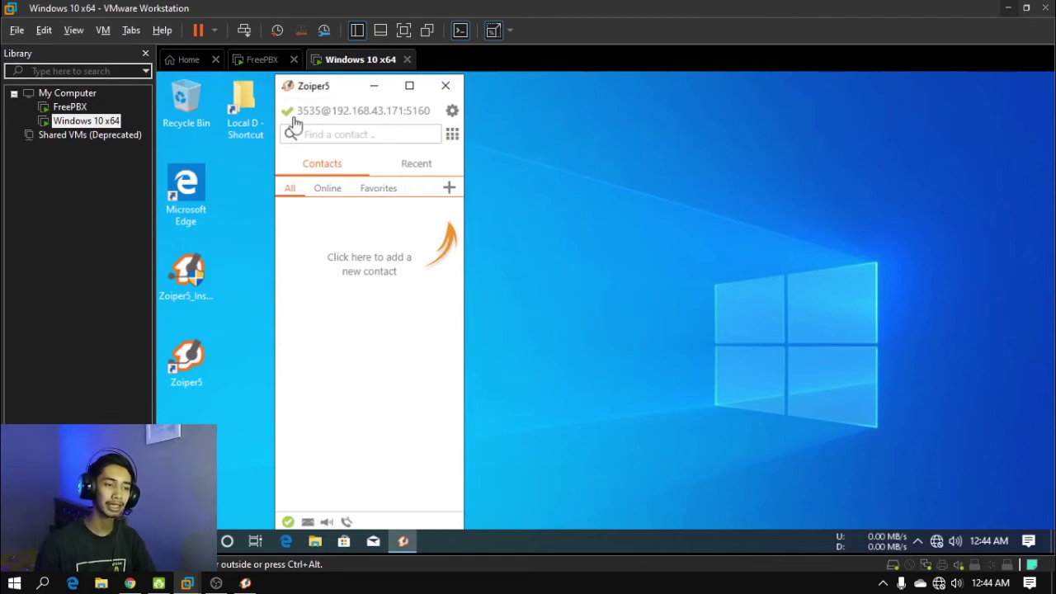
Dial extension 3434 from the VM's Zoiper5 dial pad and place the call
click(452, 134)
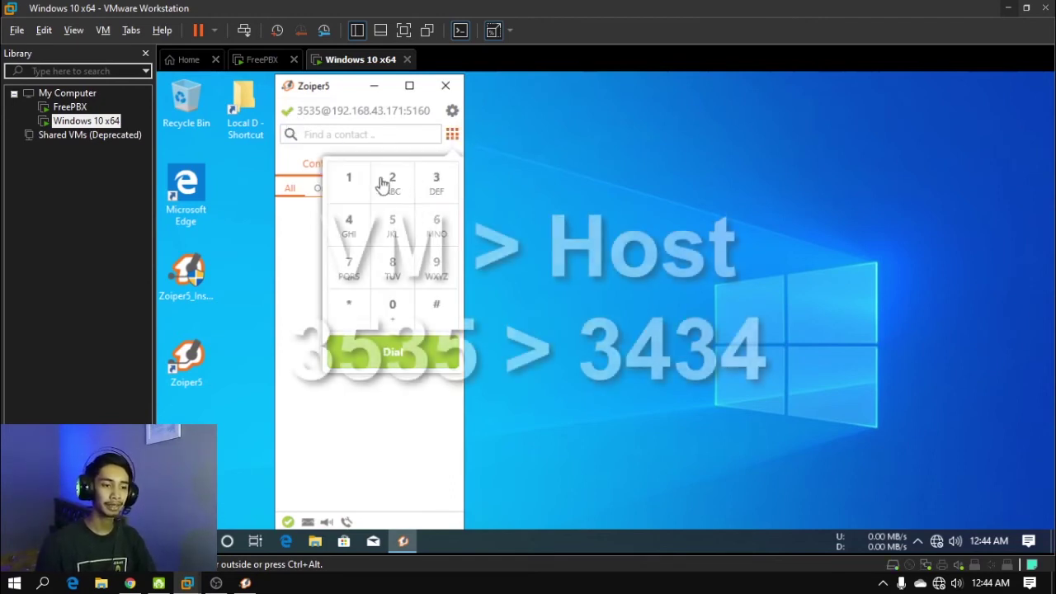
click(245, 583)
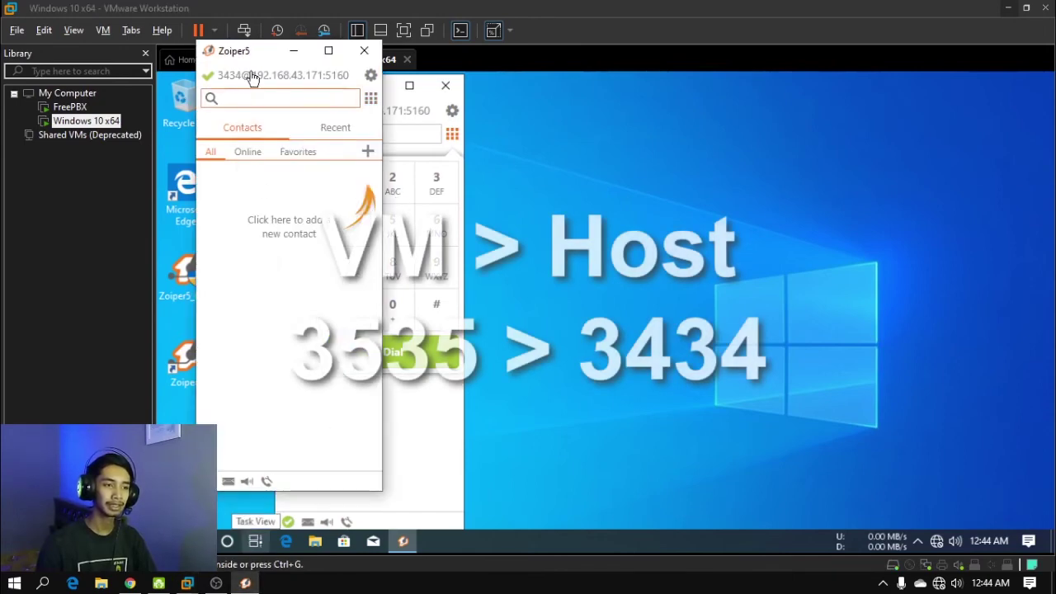
drag(248, 61, 712, 92)
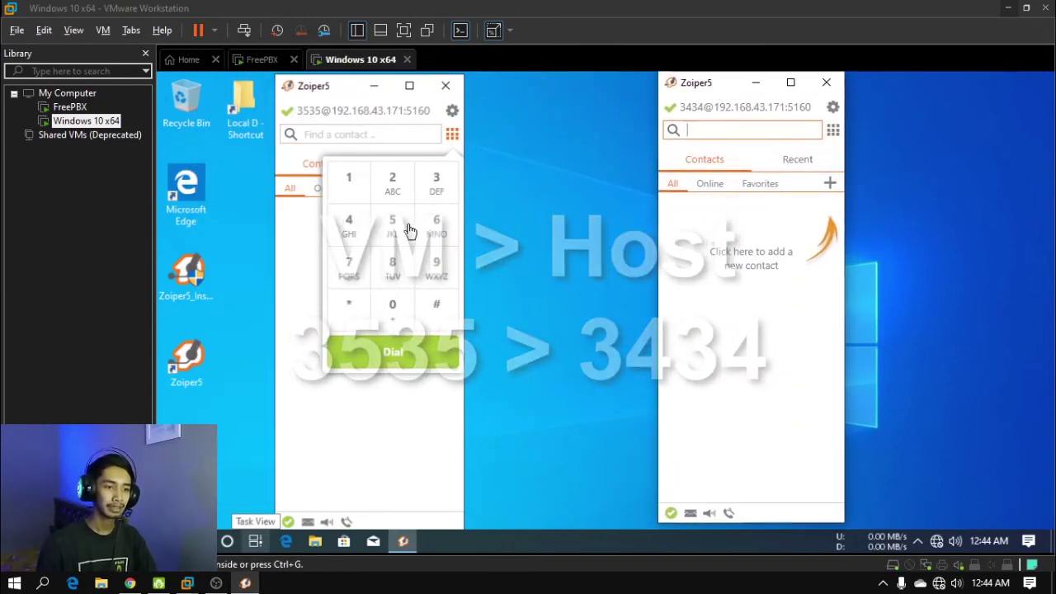
click(432, 187)
click(432, 187)
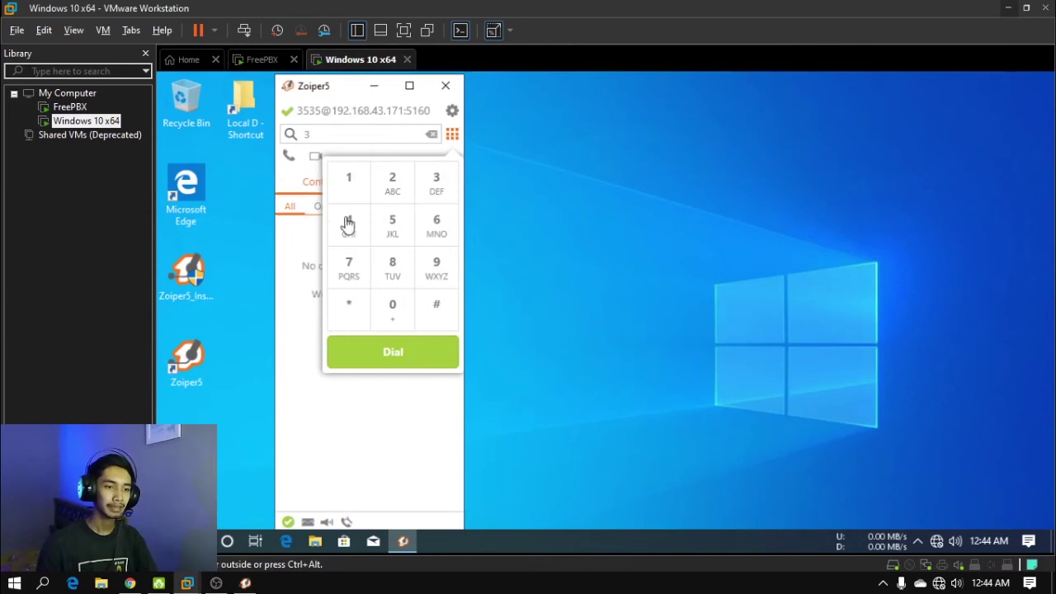
click(349, 223)
click(431, 175)
click(354, 226)
click(416, 361)
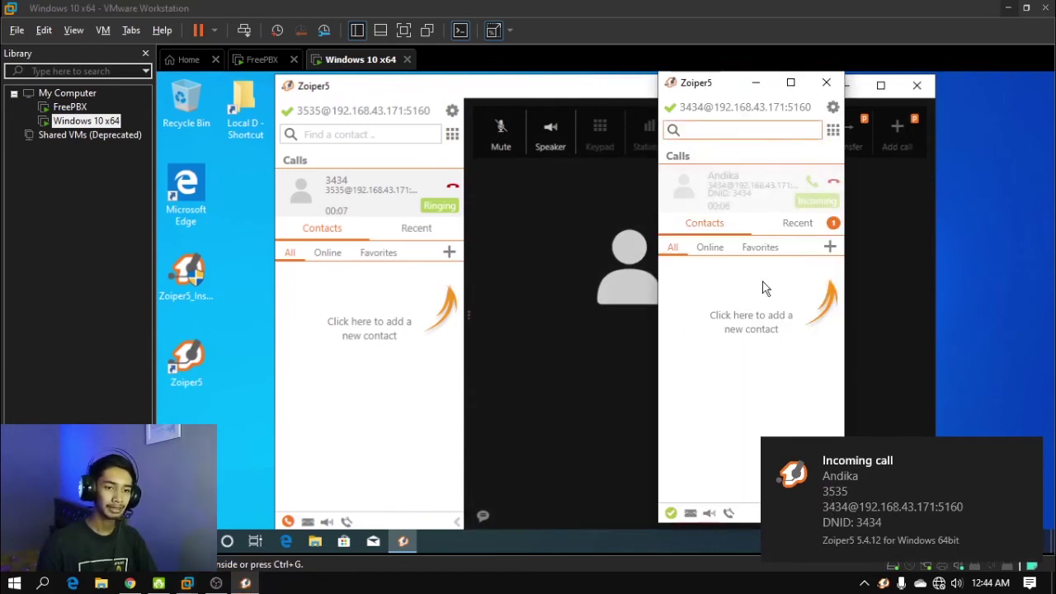
Answer the incoming call from 3535 on the host softphone
click(734, 194)
drag(768, 99, 69, 97)
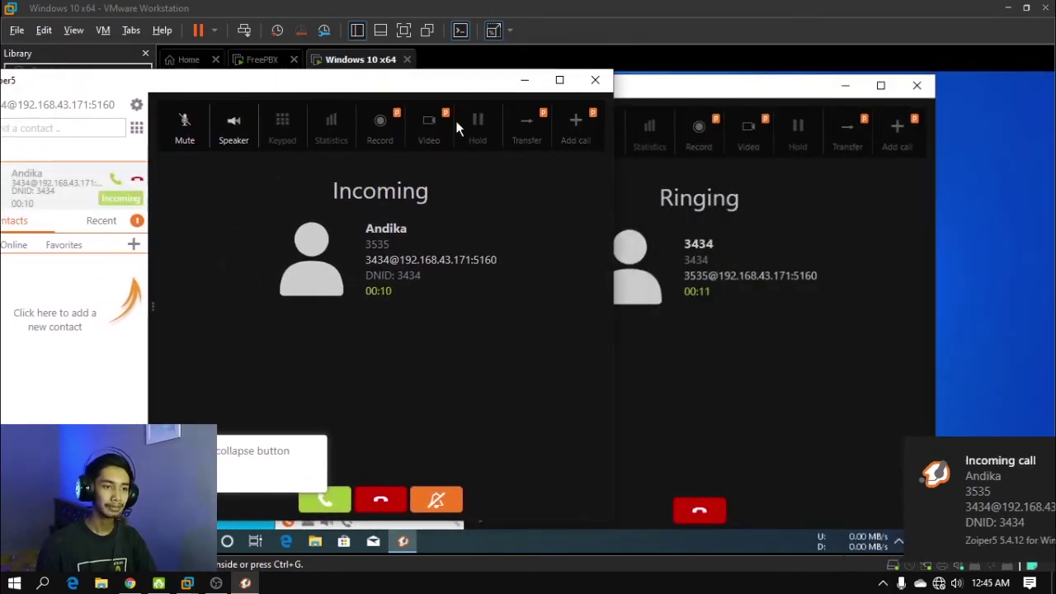
click(339, 500)
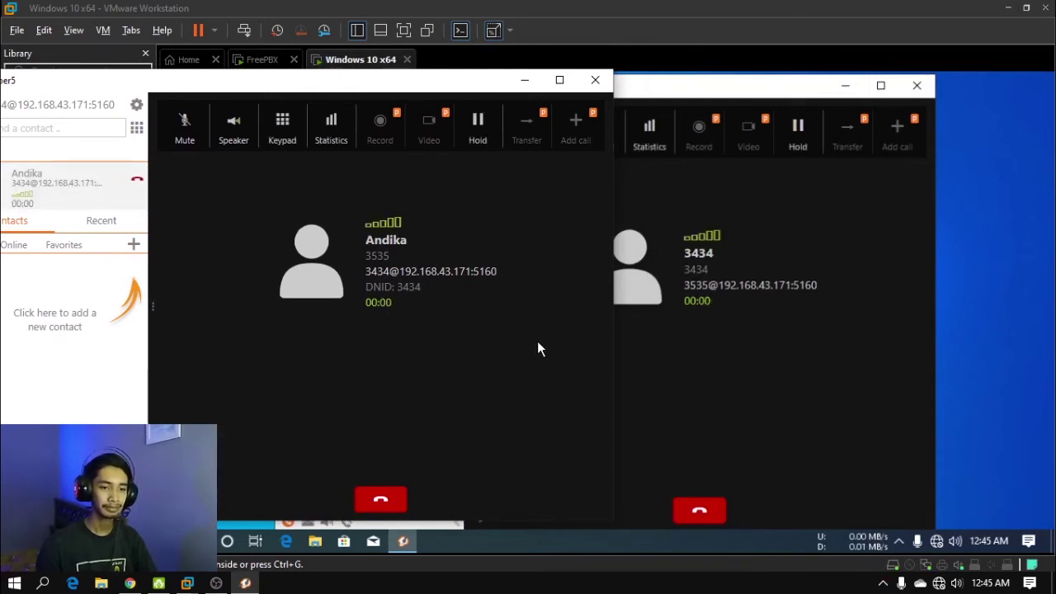
drag(446, 88, 455, 95)
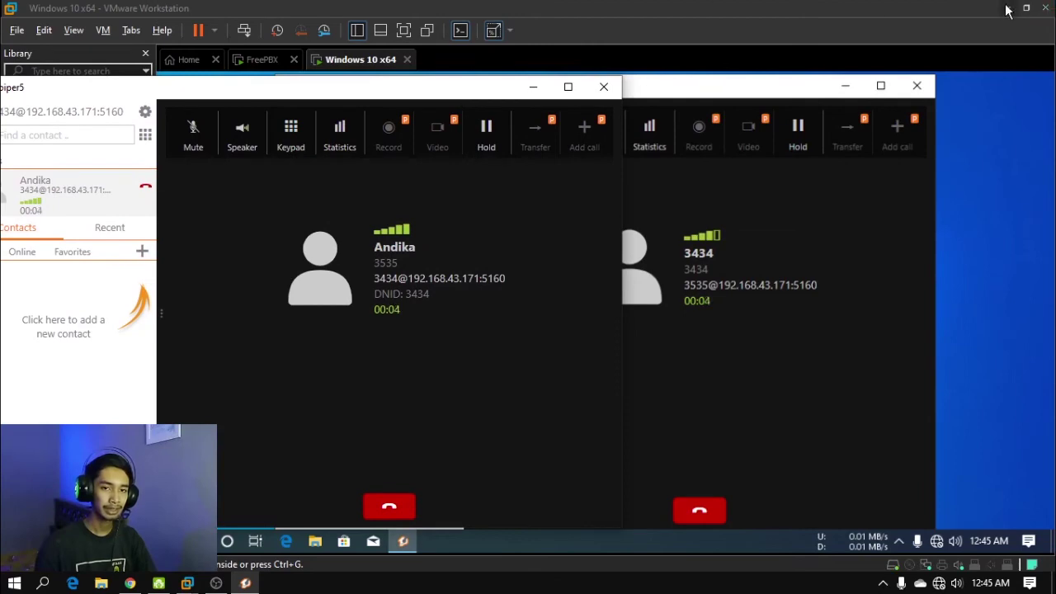
Snap the VM window to the right half and host Zoiper5 to the left half
drag(1003, 6, 951, 31)
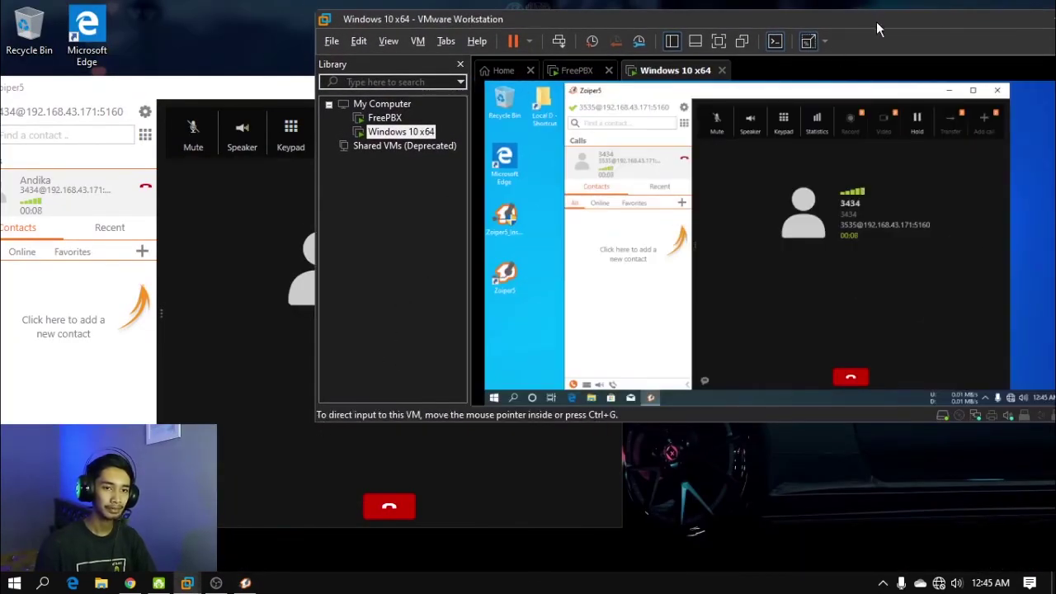
drag(877, 29, 1054, 243)
click(184, 176)
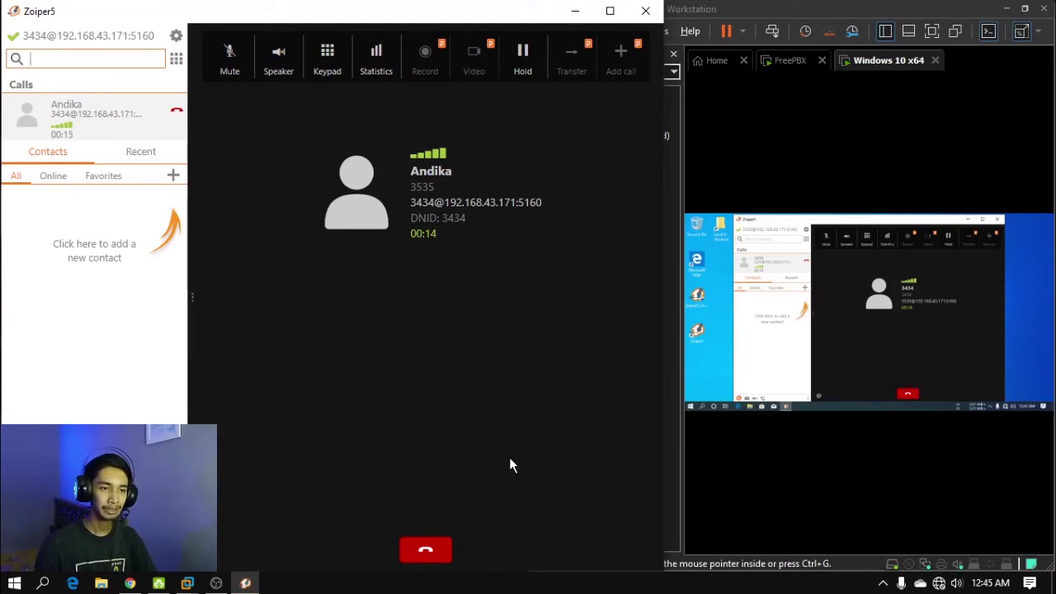
Hang up the first call, then call 3535 from the host, answer it on the VM, and hang up
click(443, 548)
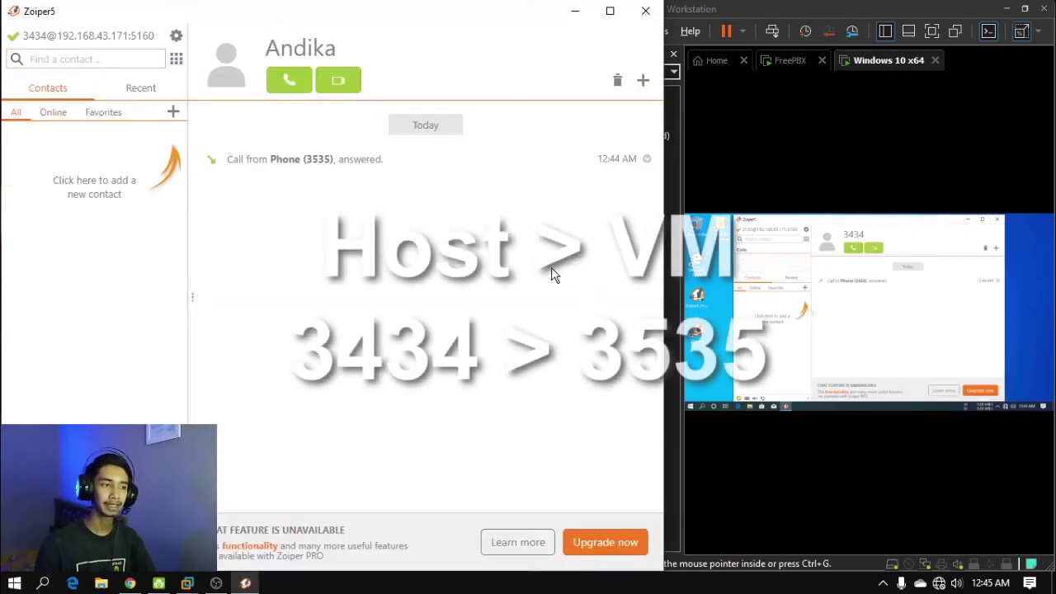
click(297, 79)
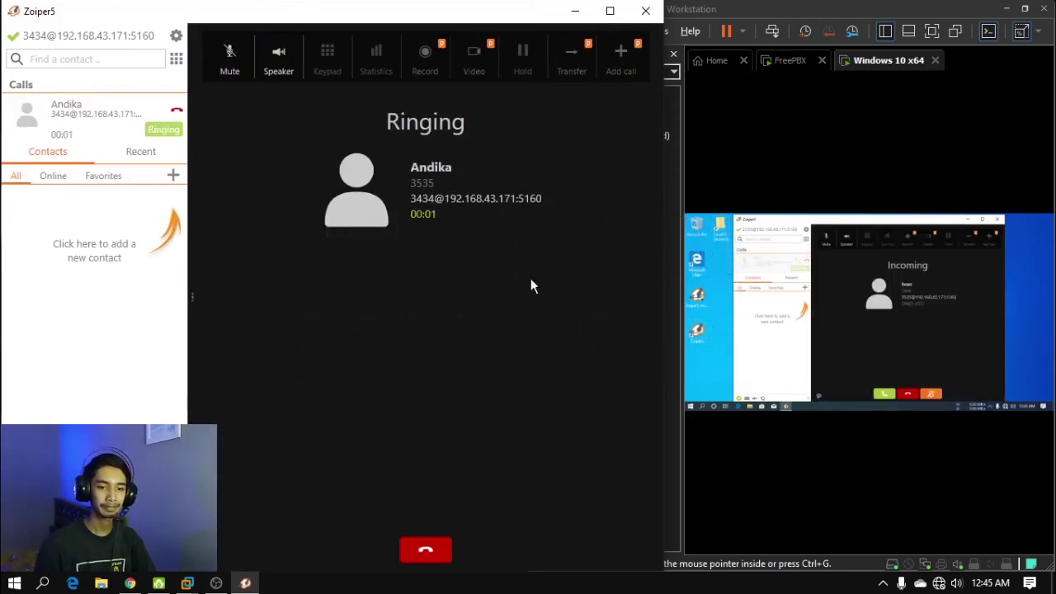
click(882, 395)
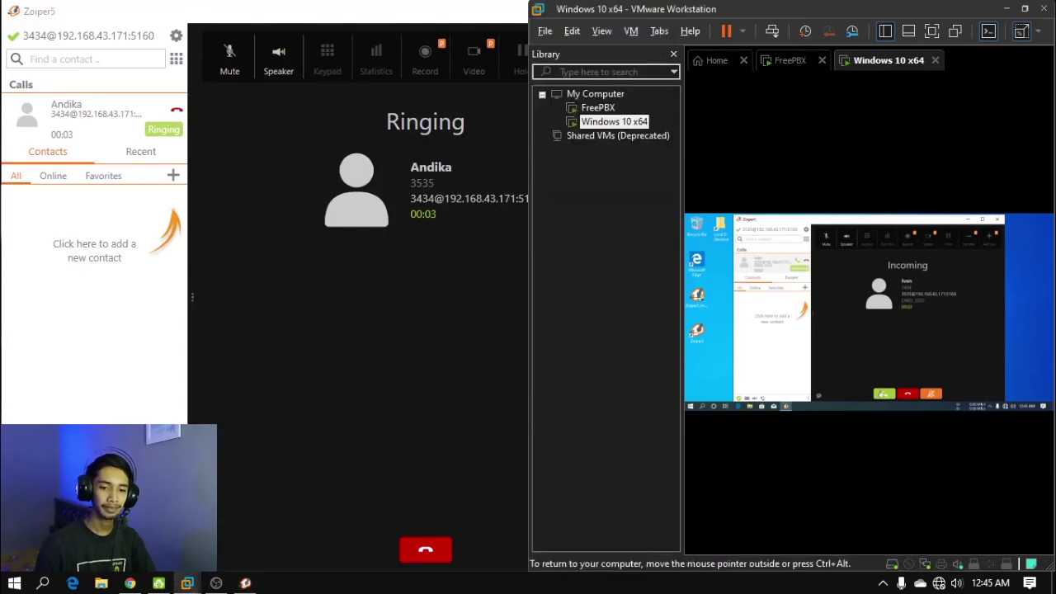
click(883, 394)
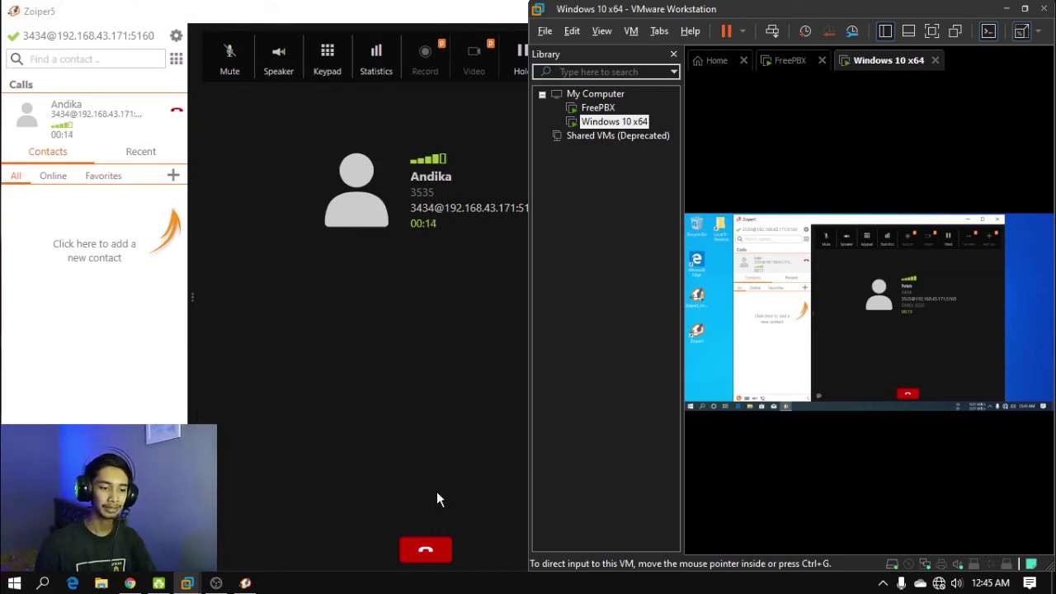
click(427, 550)
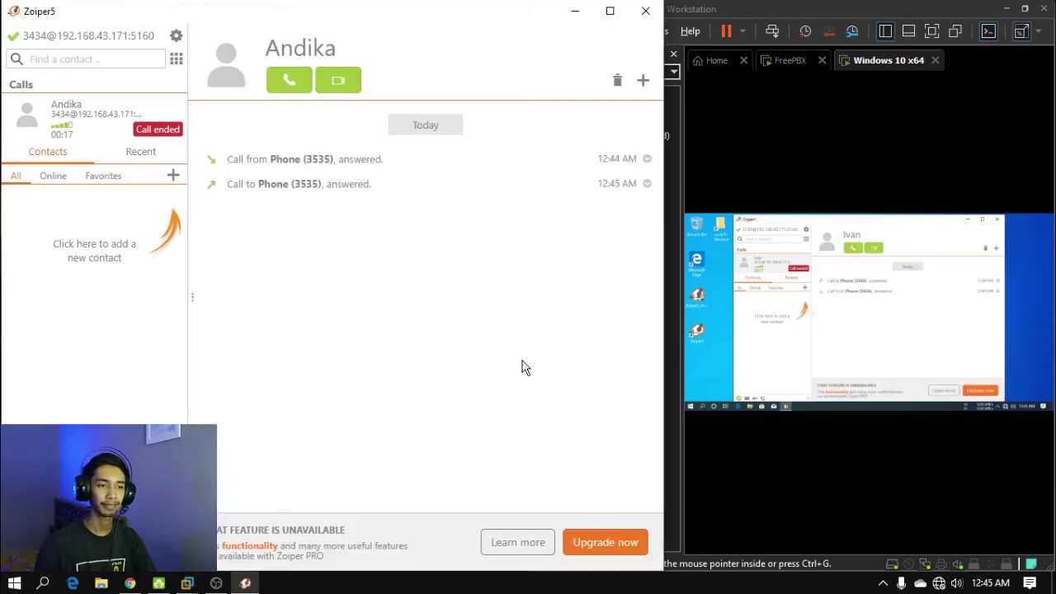
Minimize and then restore the host Zoiper5 window
click(575, 11)
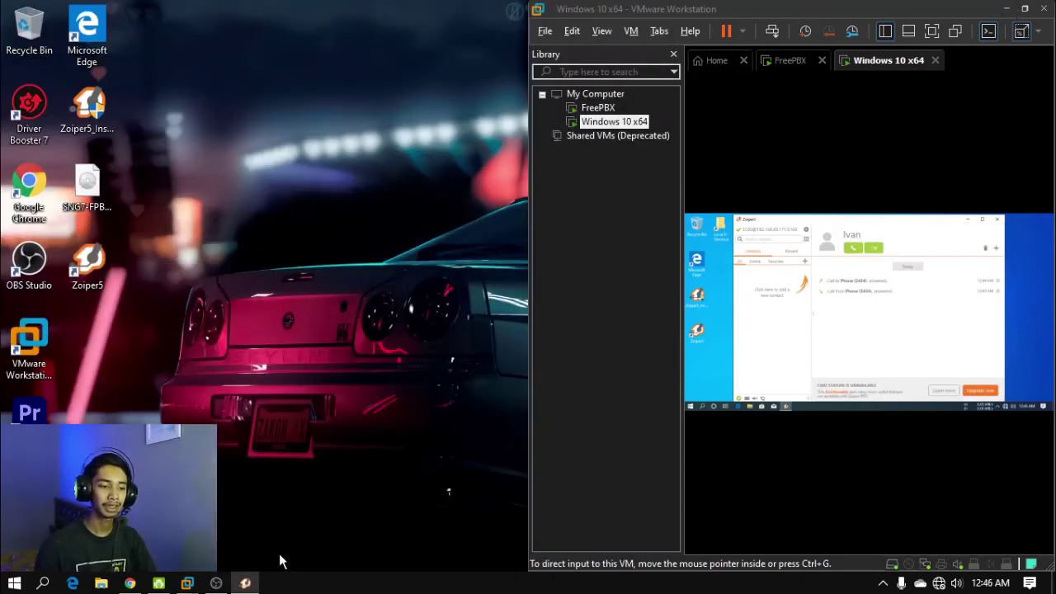
click(247, 582)
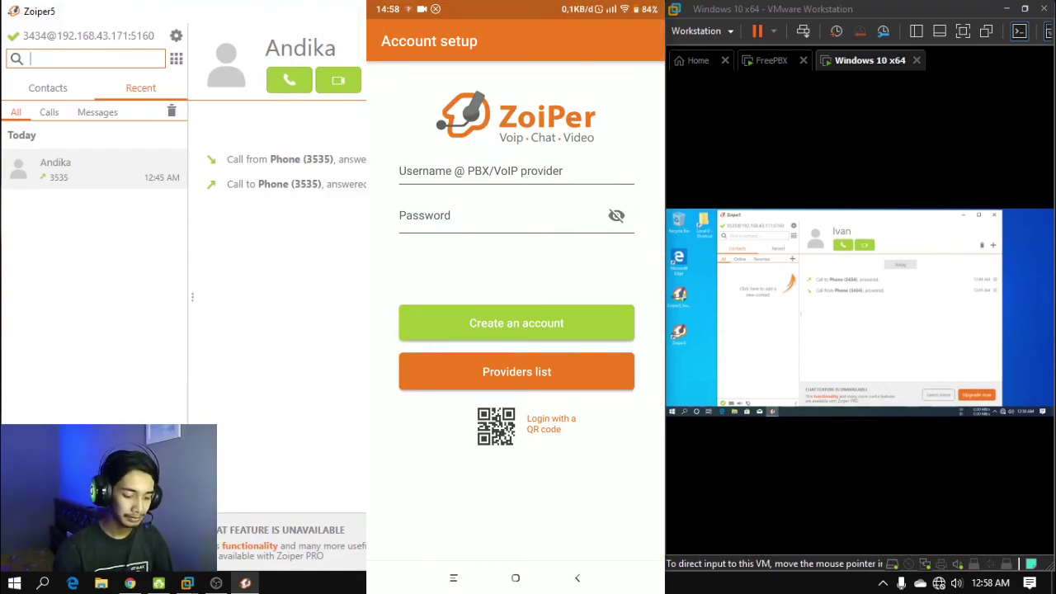
Enter username 3636 and its password in the Android Zoiper app and submit them
click(495, 171)
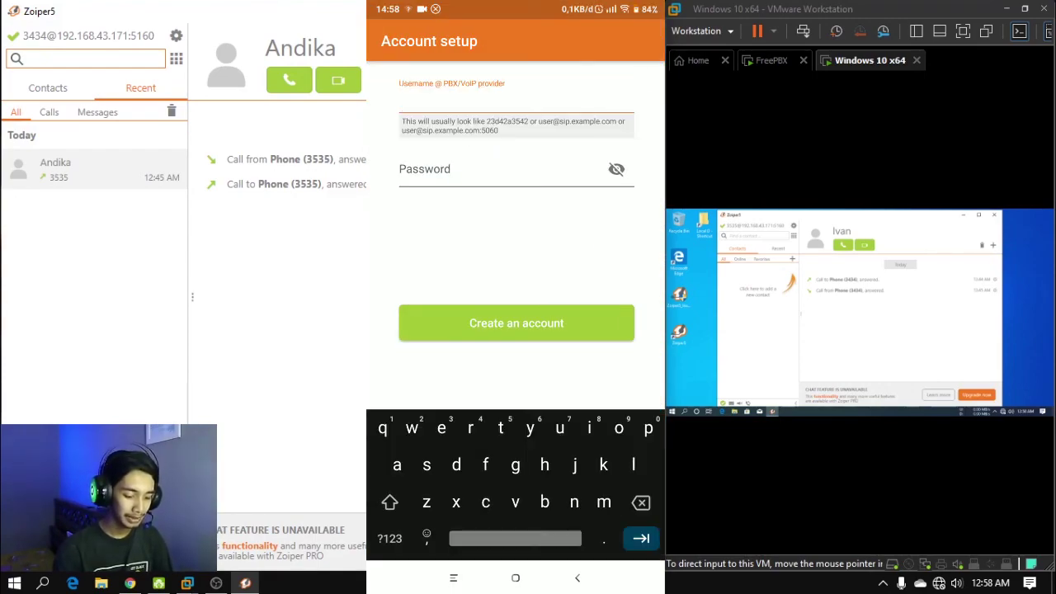
click(390, 538)
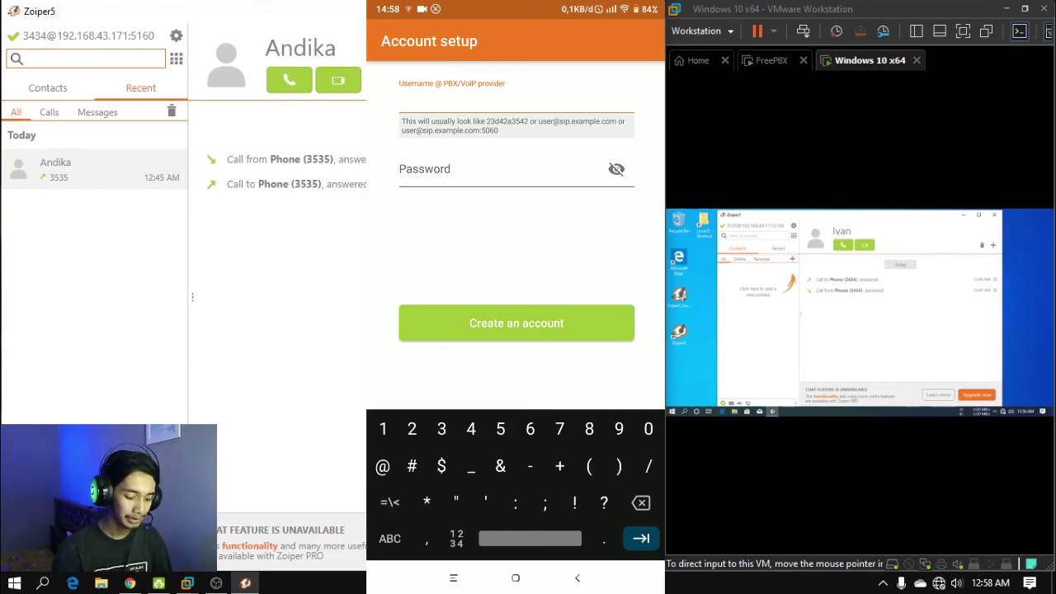
text(3636)
key(Tab)
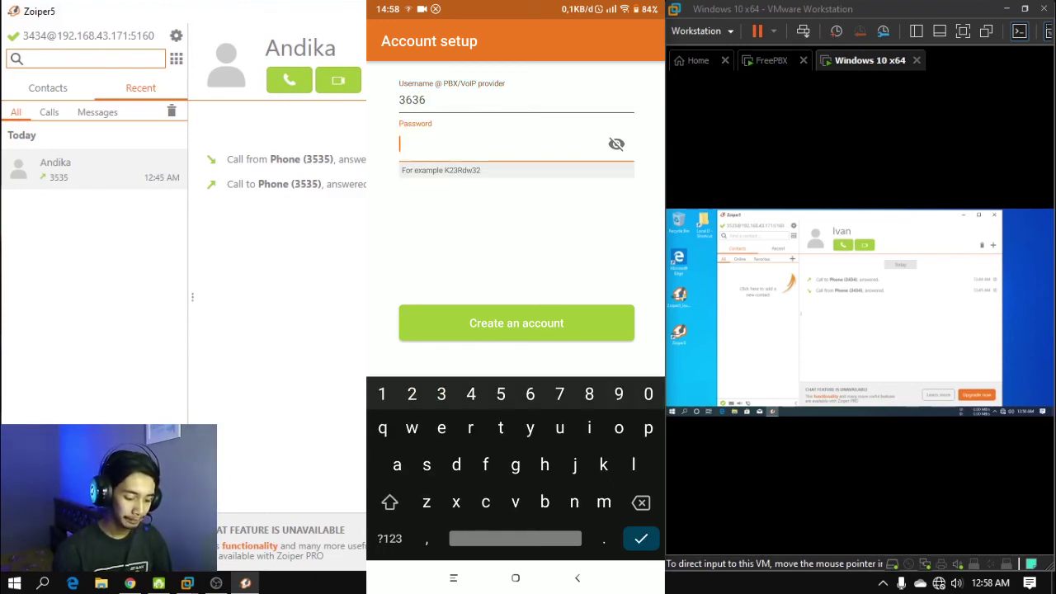
text(3636)
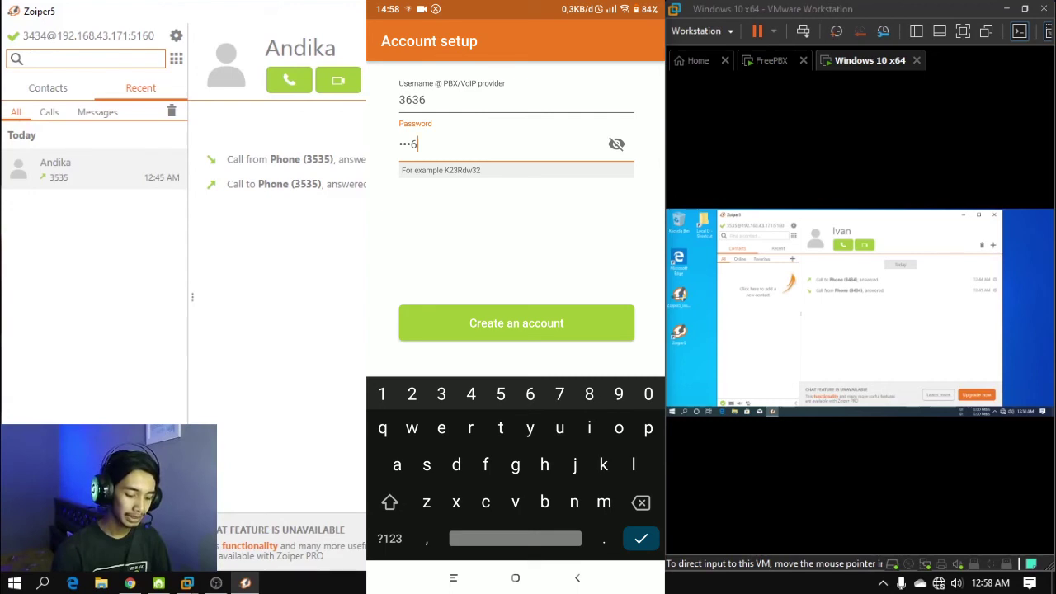
click(516, 323)
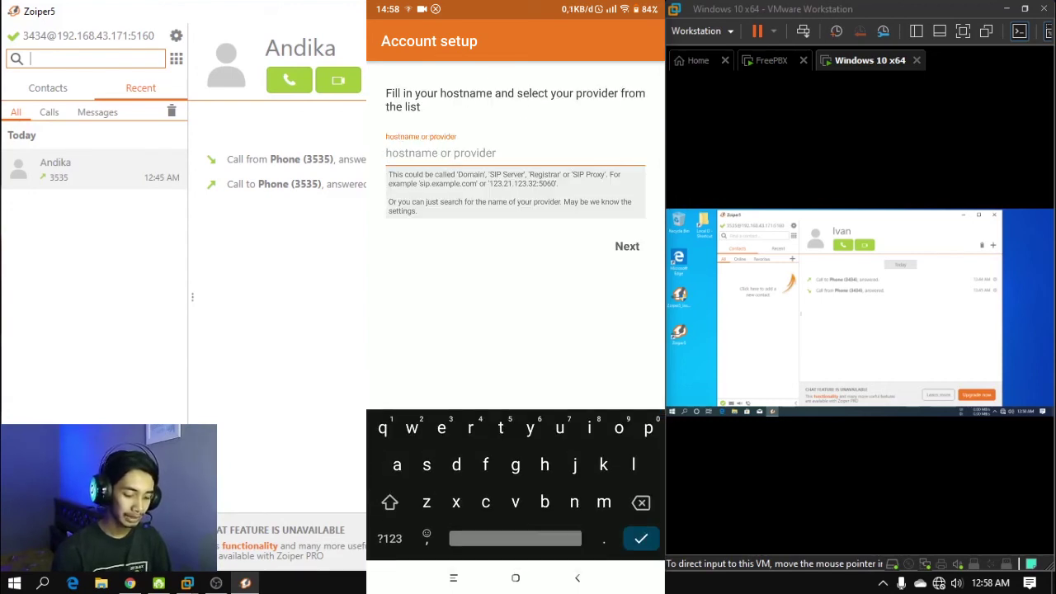
Set hostname 192.168.43.171:5160, keep it despite the warning, and skip the authentication and proxy settings
click(389, 538)
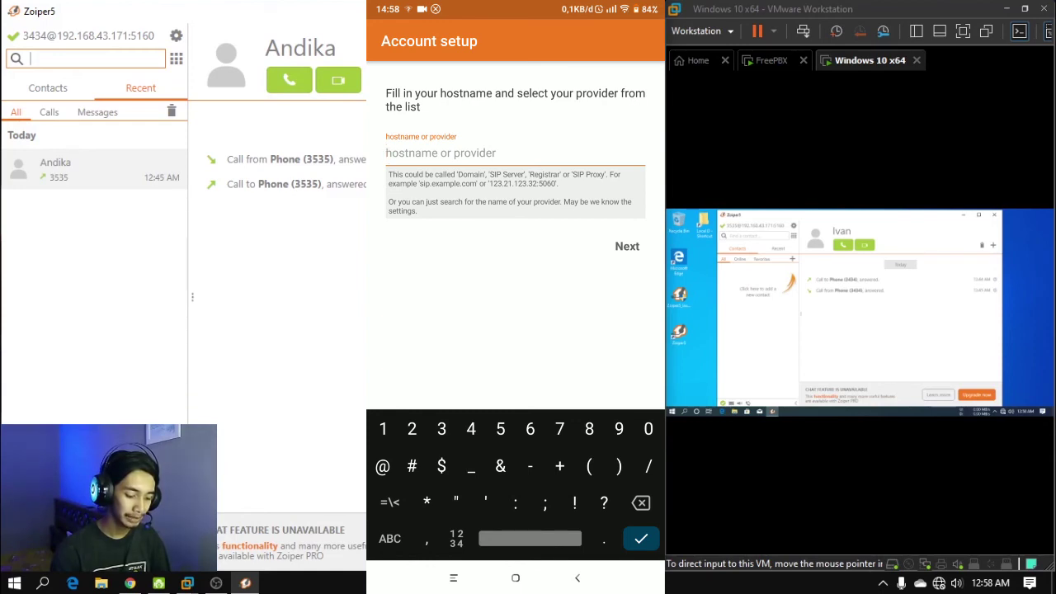
text(192.)
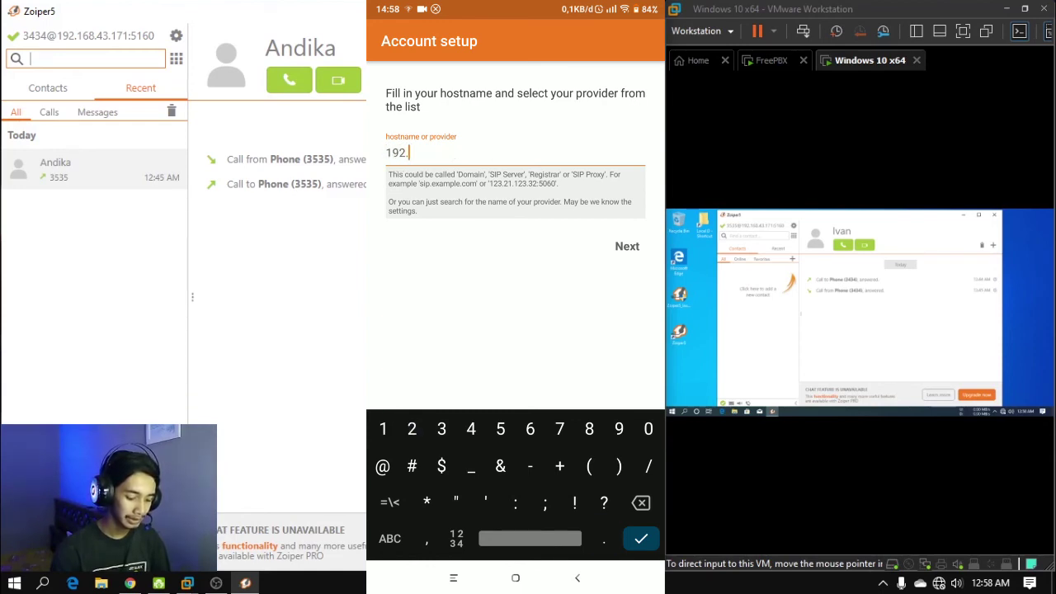
text(168.43.171)
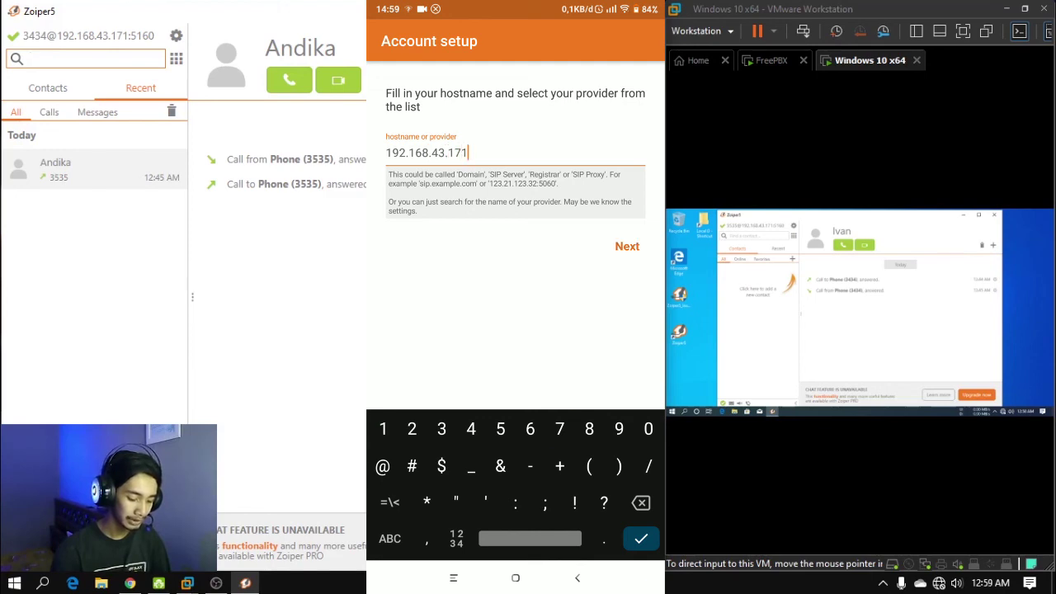
text(:5160)
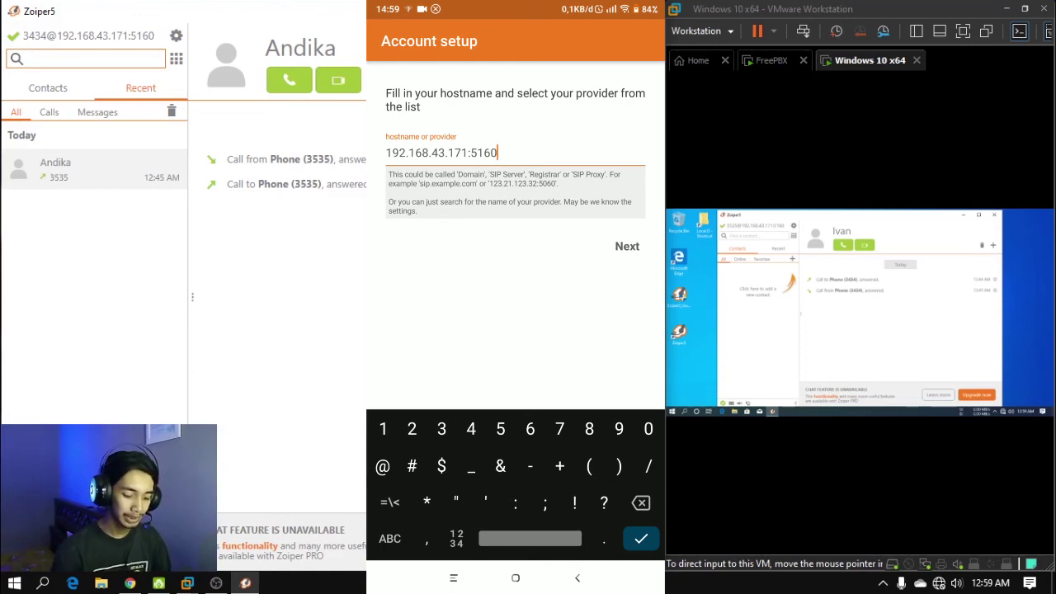
key(Return)
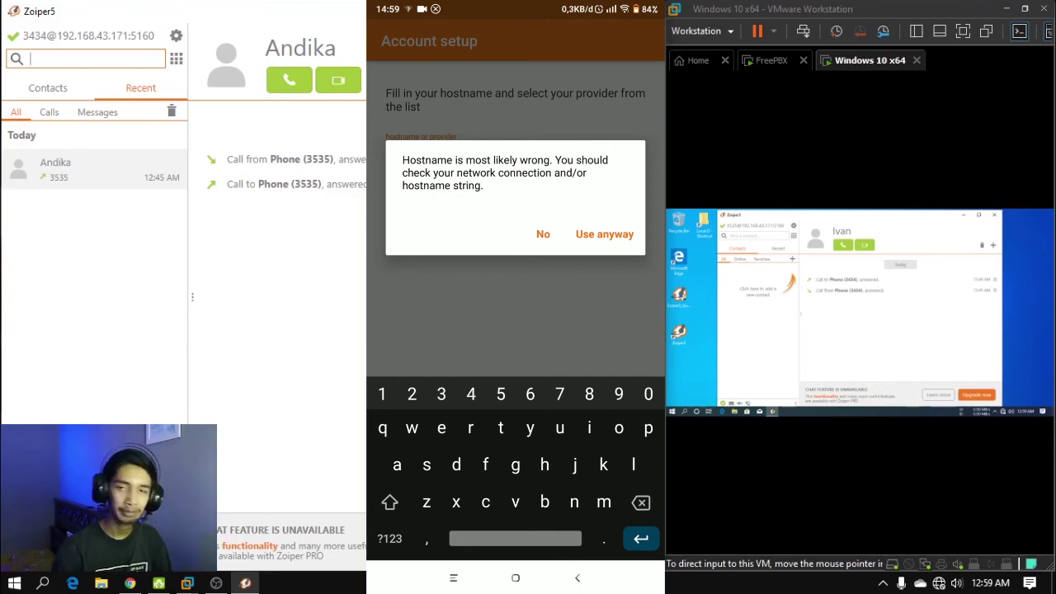
click(604, 234)
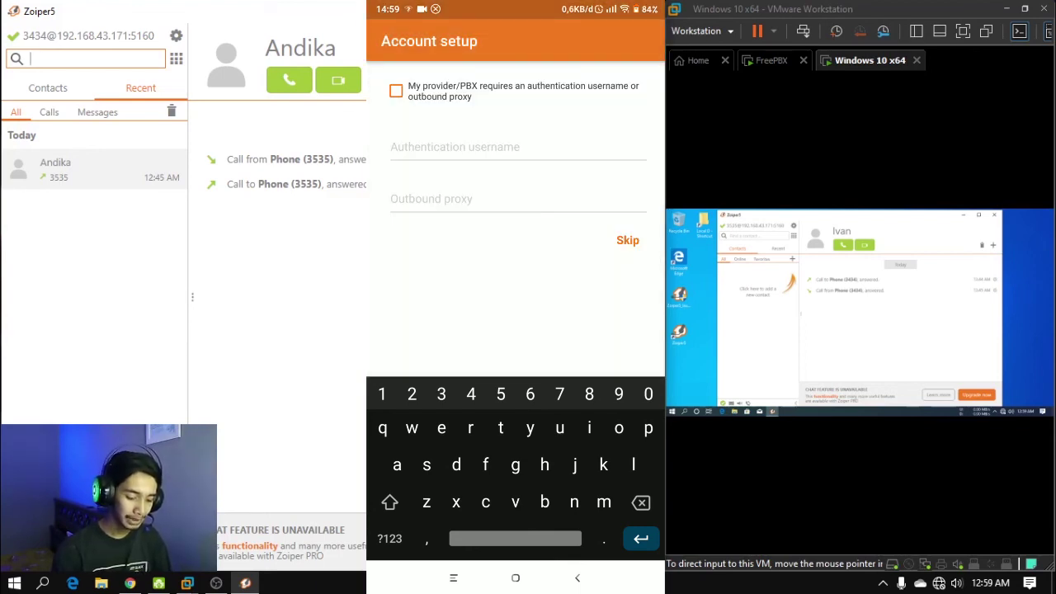
click(627, 240)
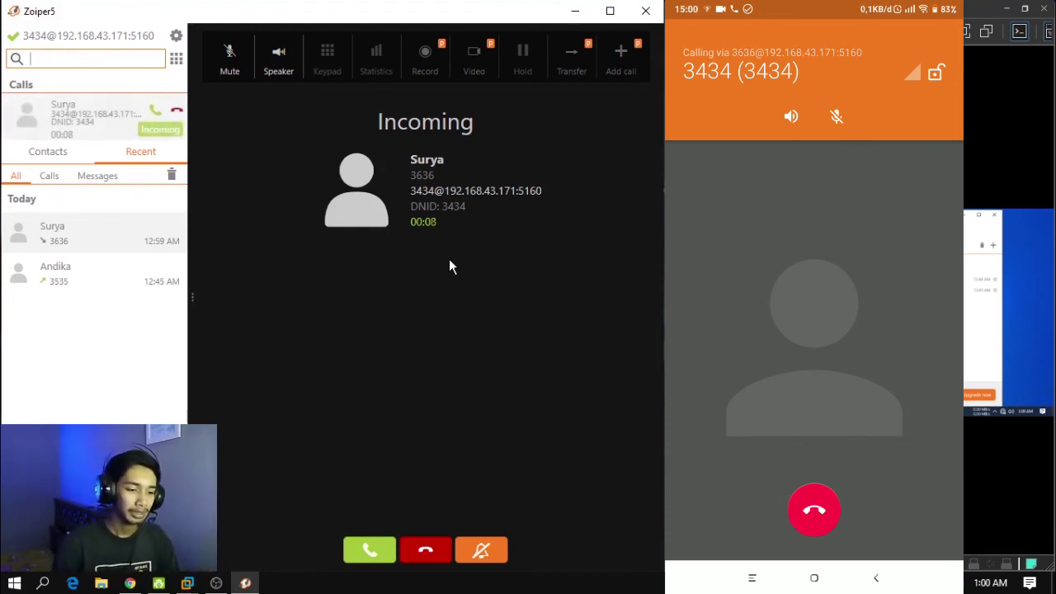
Answer the incoming call from 3636 in the host's Zoiper5, then hang it up
click(369, 553)
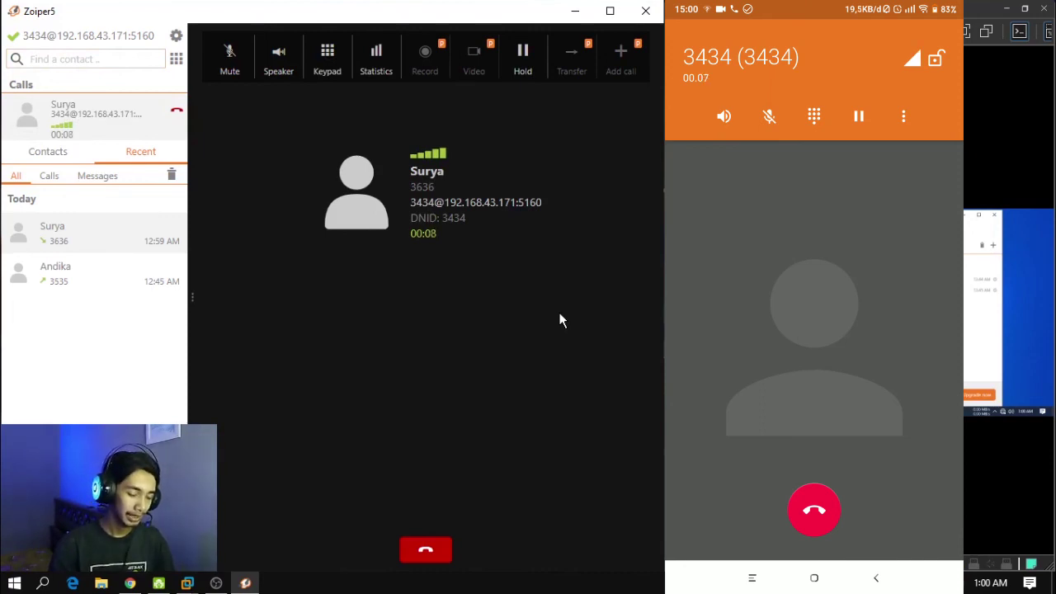
click(445, 548)
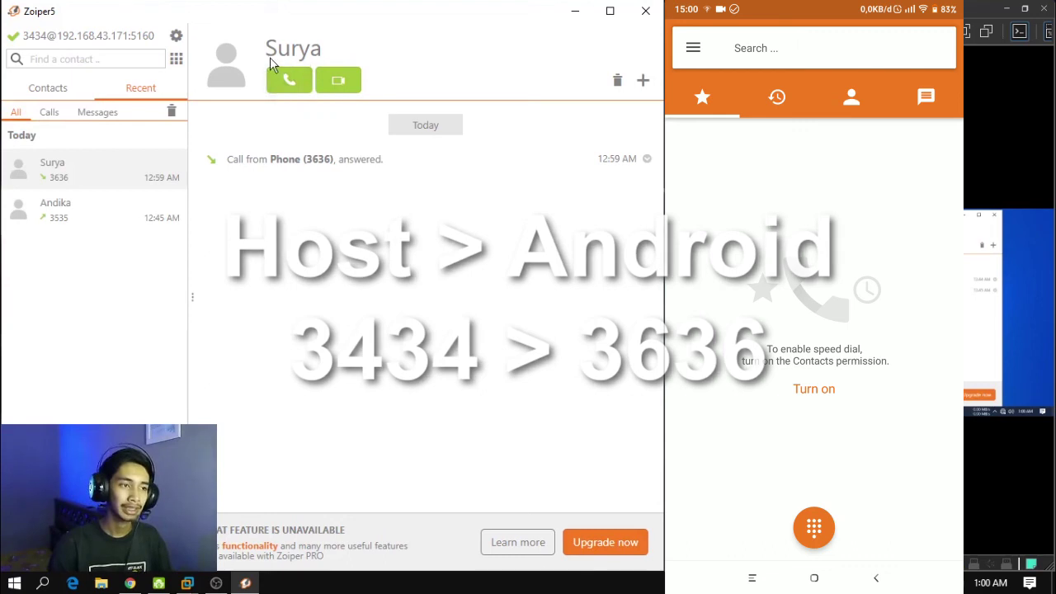
Call the Android phone's extension 3636 from the host's Zoiper5
click(304, 78)
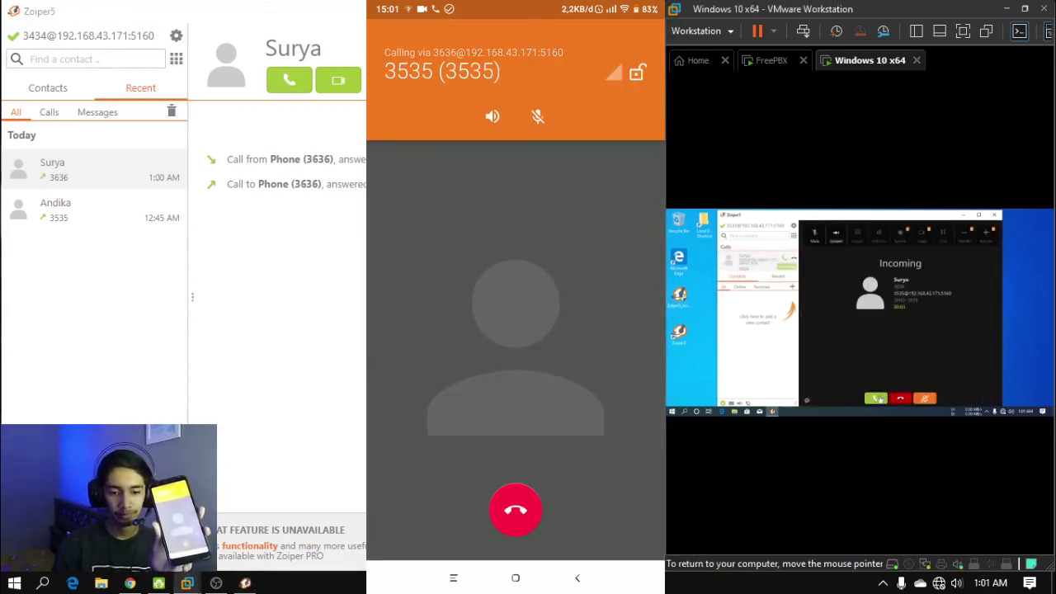
On the VM's Zoiper, answer and hang up the call from 3636, then call 3636 back
click(878, 398)
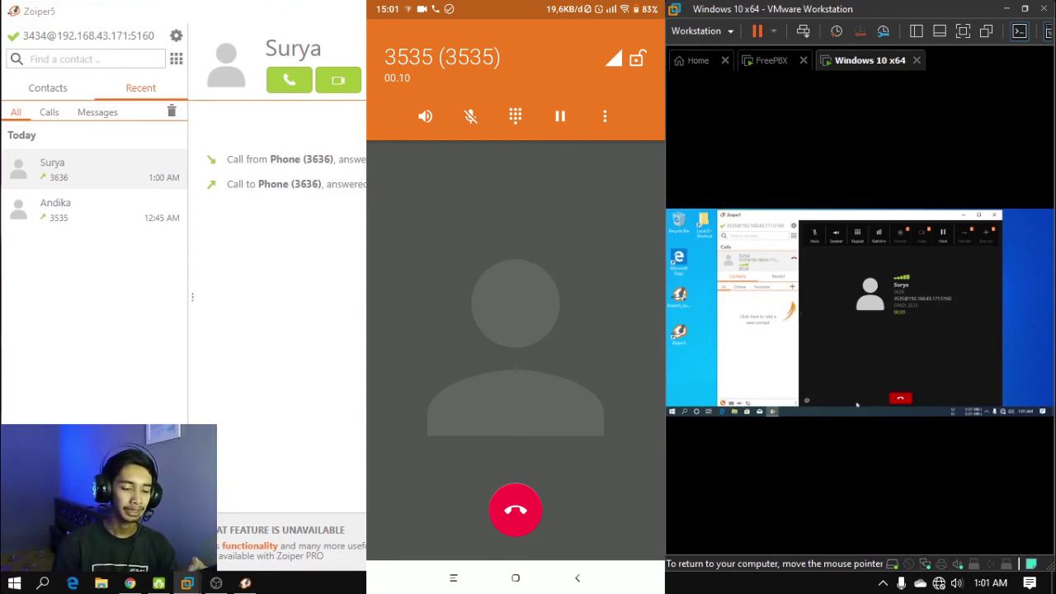
click(901, 400)
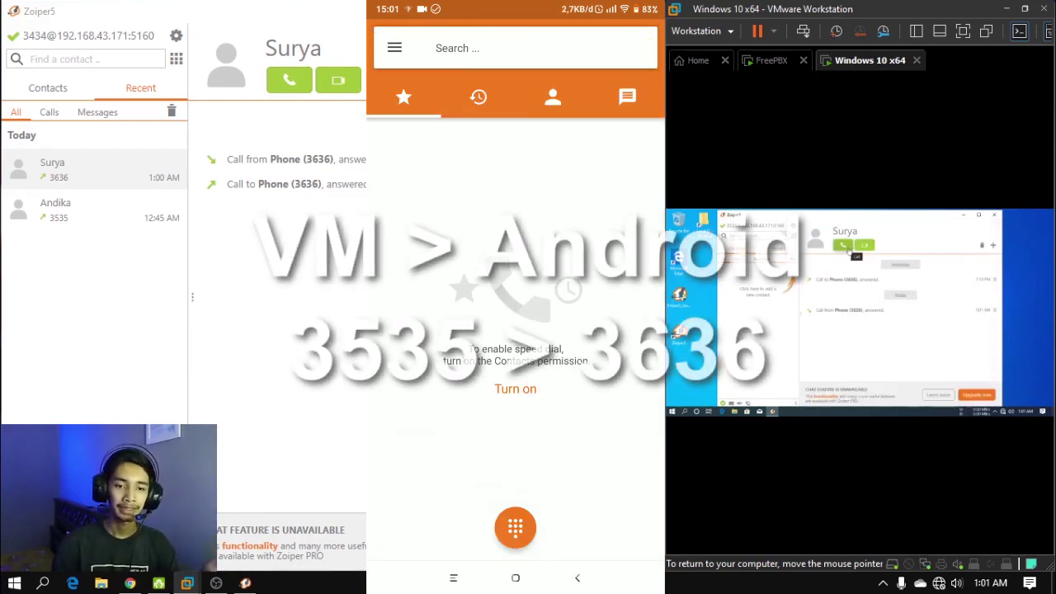
click(850, 250)
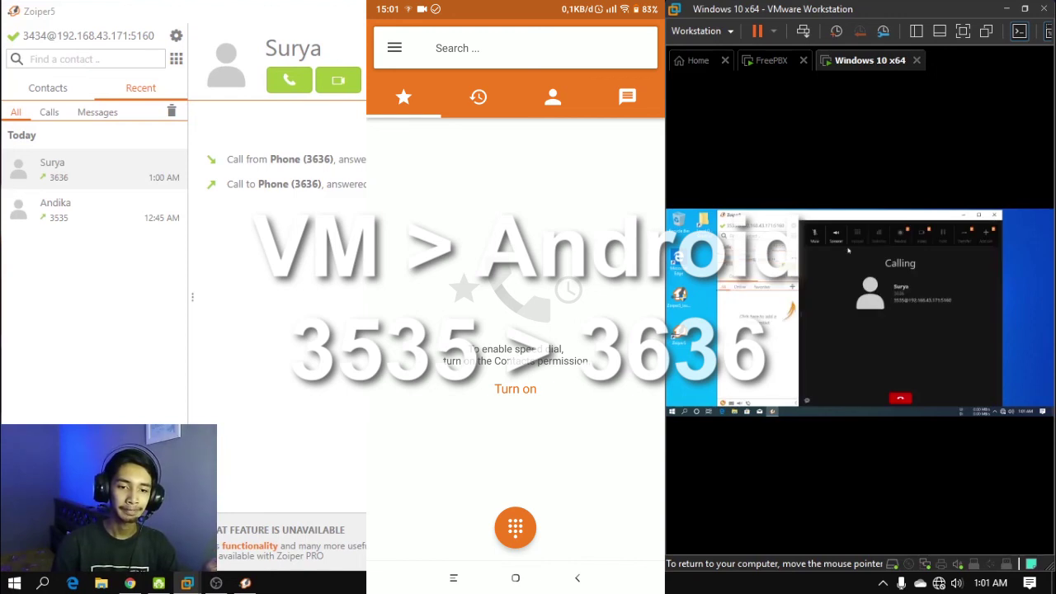